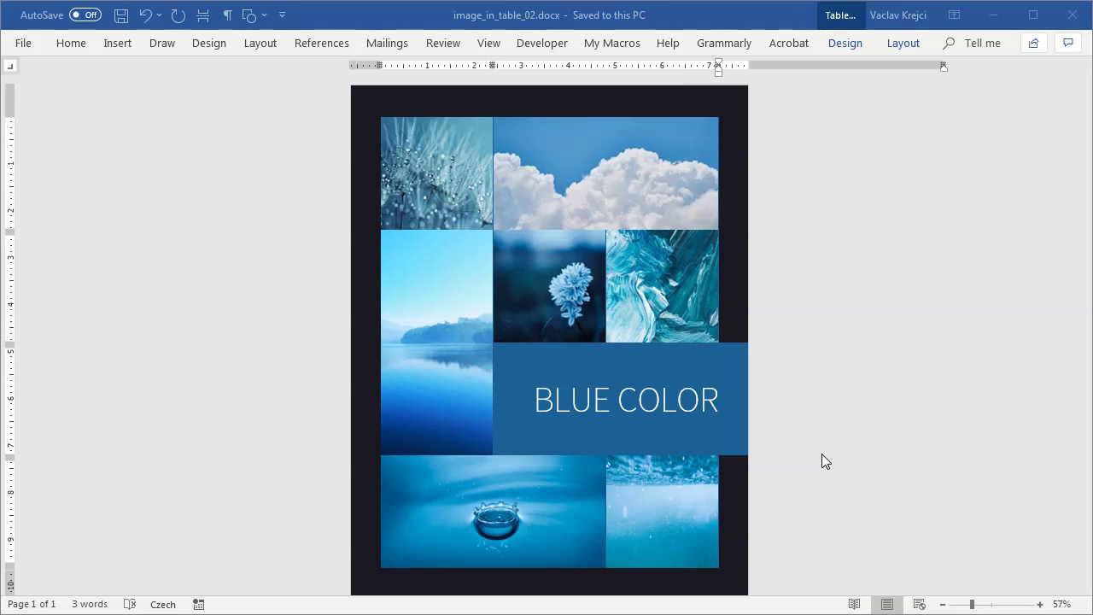
Bring the finished blue photo collage document into focus to review it.
{"action": "left_click", "coordinate": [826, 422]}
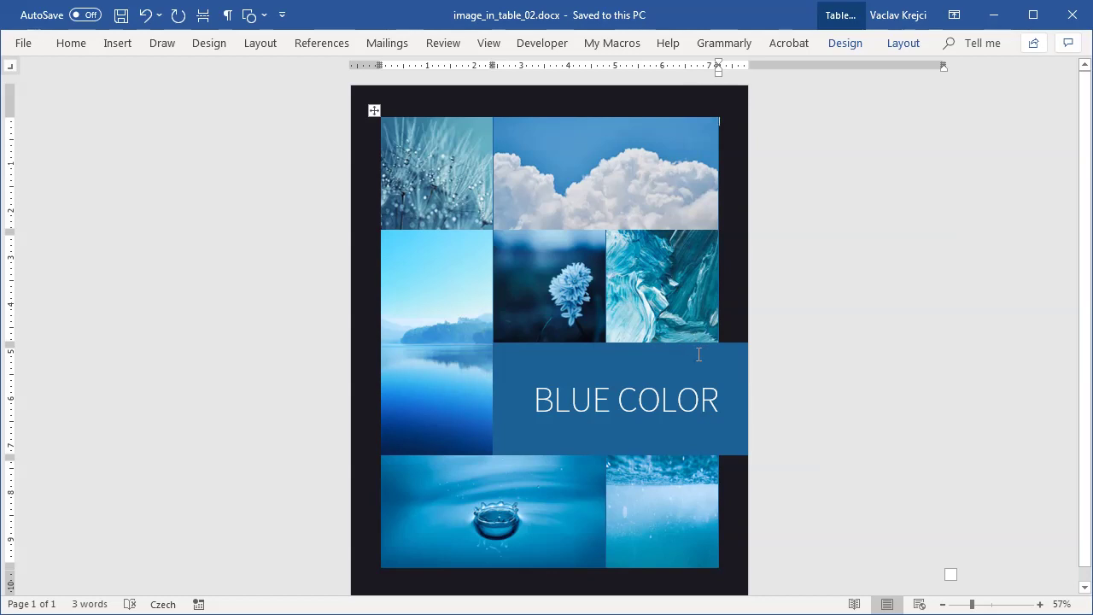
Start a new blank document and compute 2.4 × 3 = 7.2 in Calculator.
{"action": "key", "text": "ctrl+n"}
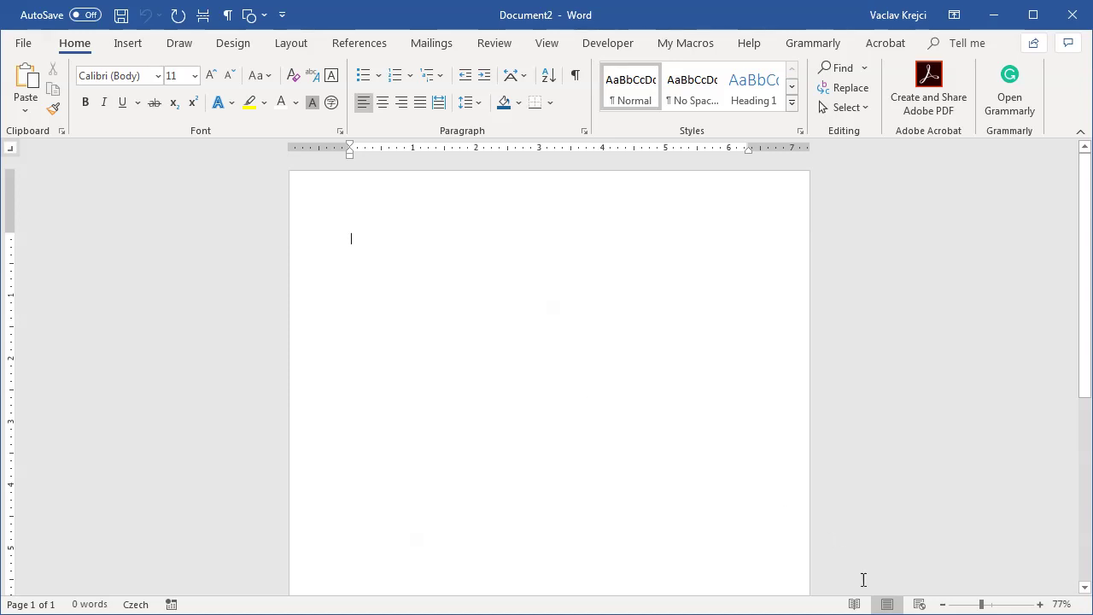
{"action": "key", "text": "XF86Calculator"}
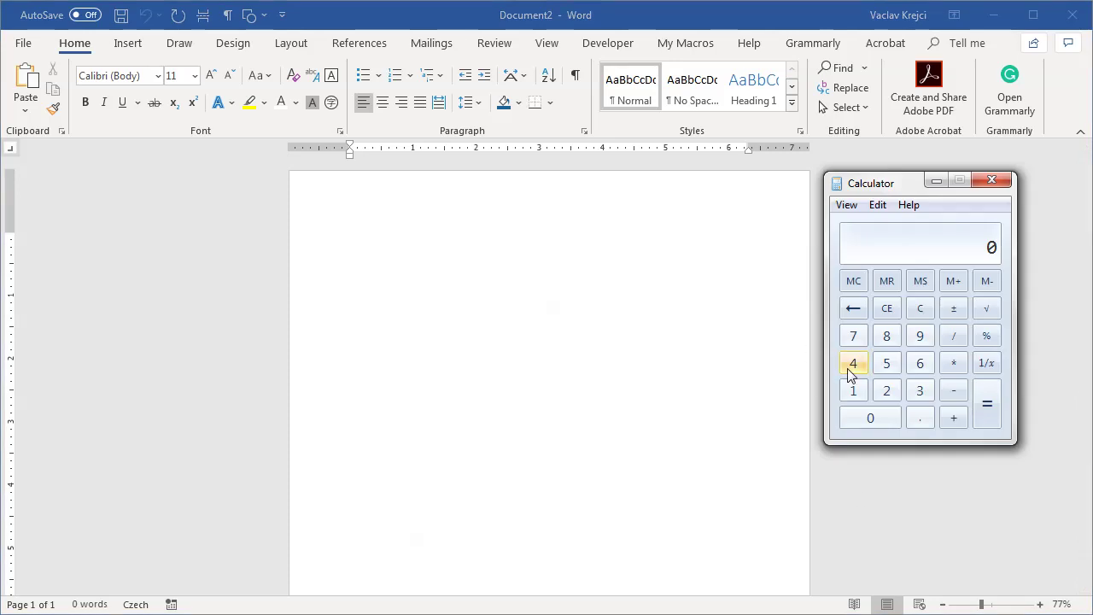
{"action": "type", "text": "2.4 "}
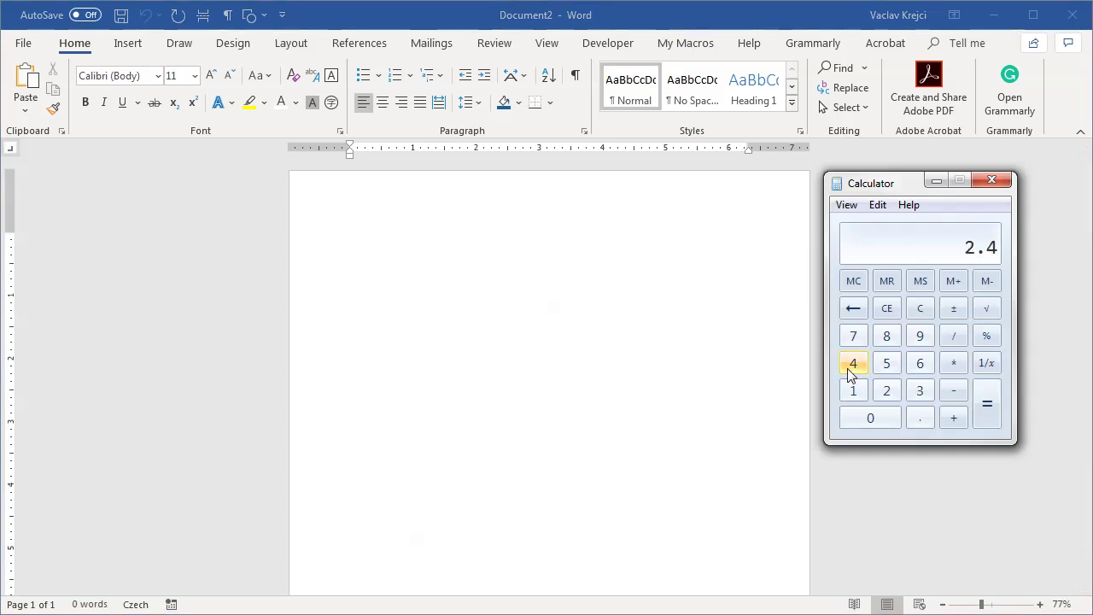
{"action": "type", "text": "* 3"}
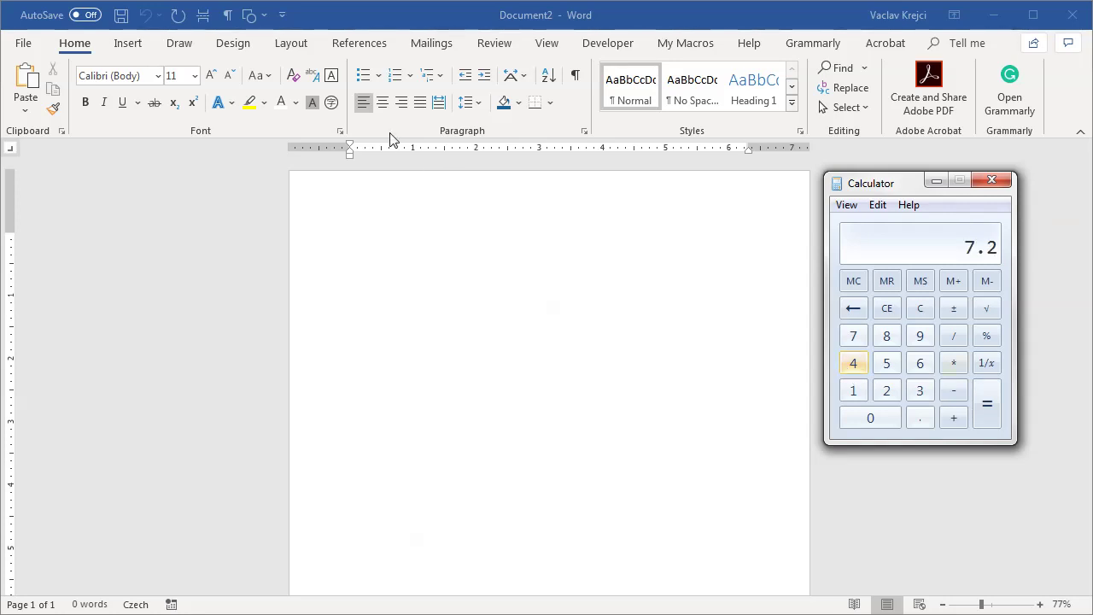
Set the new document's paper size to Letter.
{"action": "key", "text": "alt+F4"}
{"action": "left_click", "coordinate": [306, 47]}
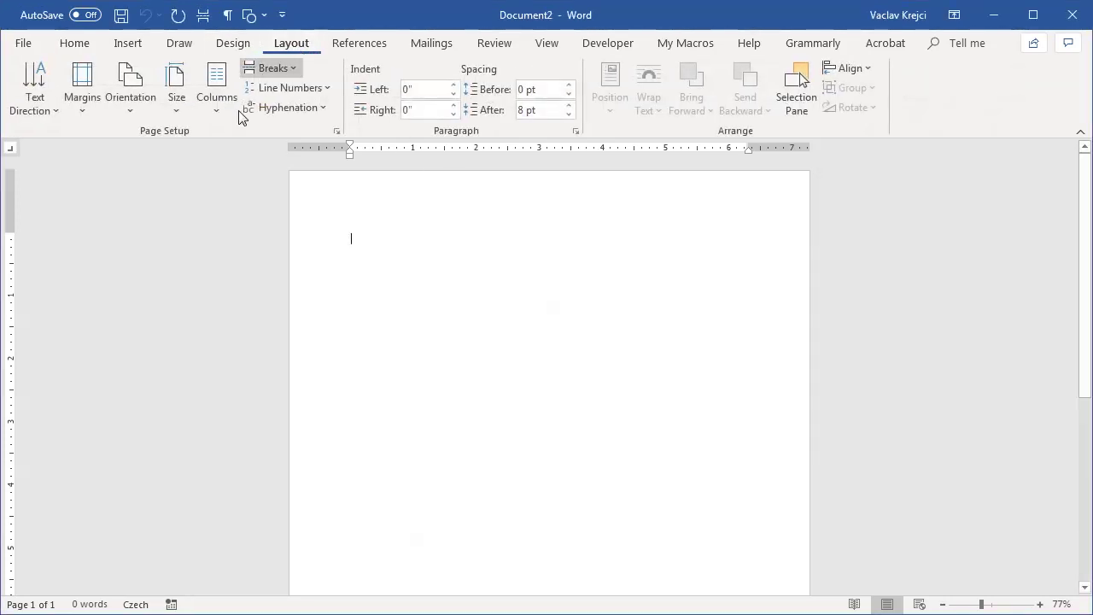
{"action": "left_click", "coordinate": [176, 90]}
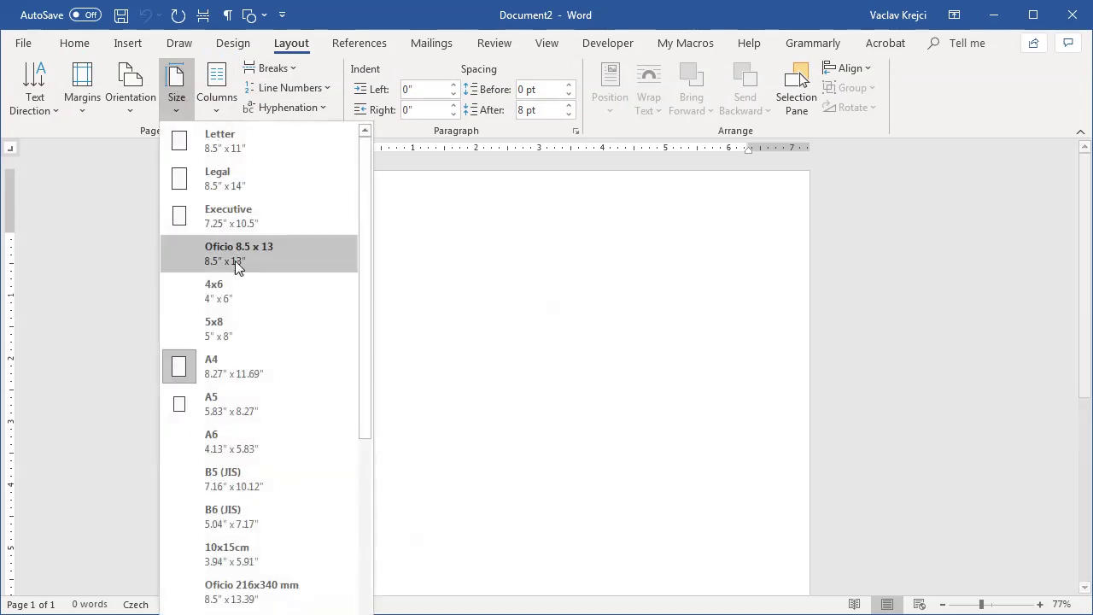
{"action": "left_click", "coordinate": [223, 145]}
Compute the side margin in Calculator: (8.5 − 7.2) / 2 = 0.65.
{"action": "key", "text": "alt+Tab"}
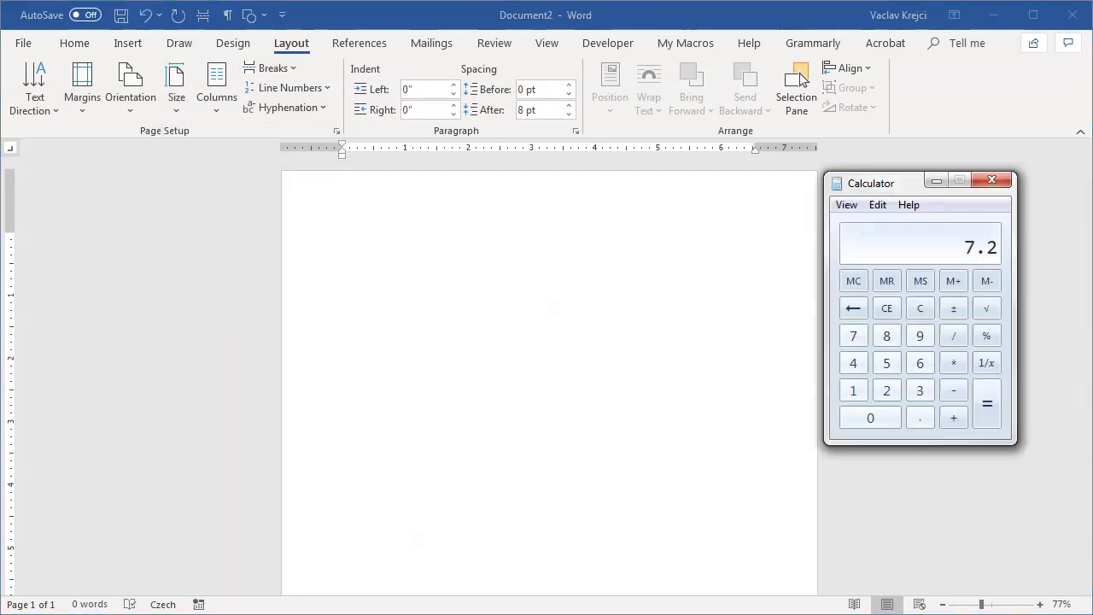
{"action": "type", "text": "8.5"}
{"action": "key", "text": "minus"}
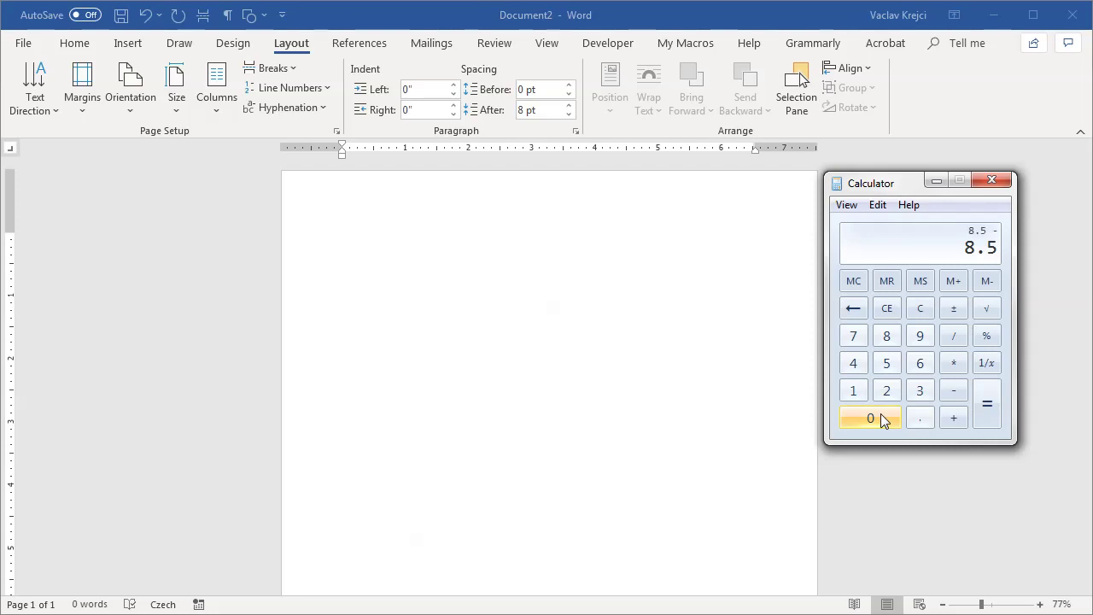
{"action": "type", "text": "7.2"}
{"action": "key", "text": "Return"}
{"action": "type", "text": "2"}
{"action": "key", "text": "Return"}
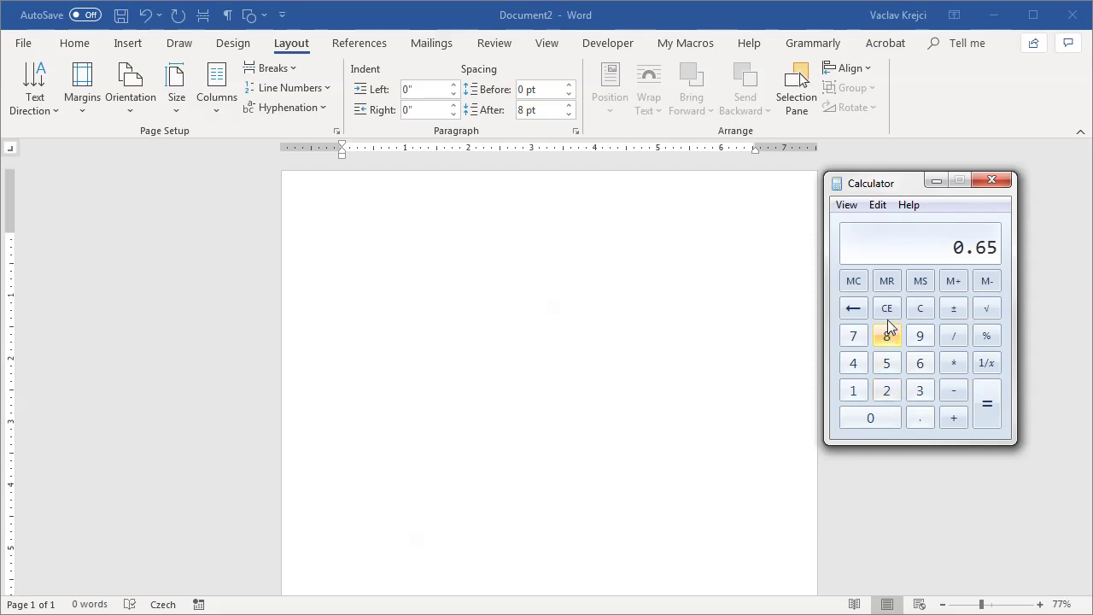
In Custom Margins, set the left and right margins to 0.65 inches.
{"action": "left_click", "coordinate": [471, 247]}
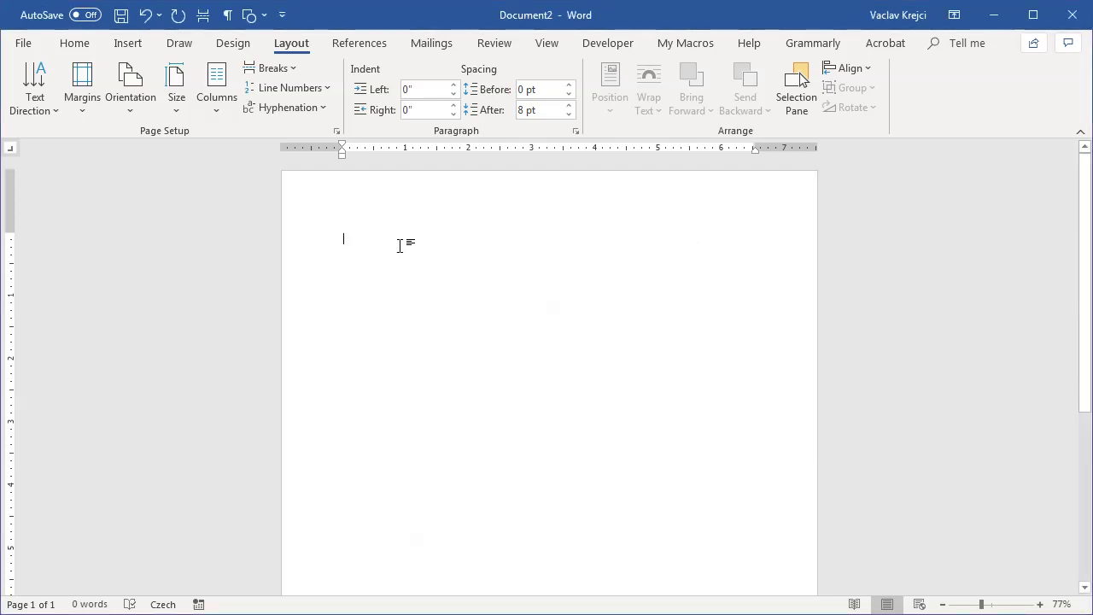
{"action": "left_click", "coordinate": [88, 107]}
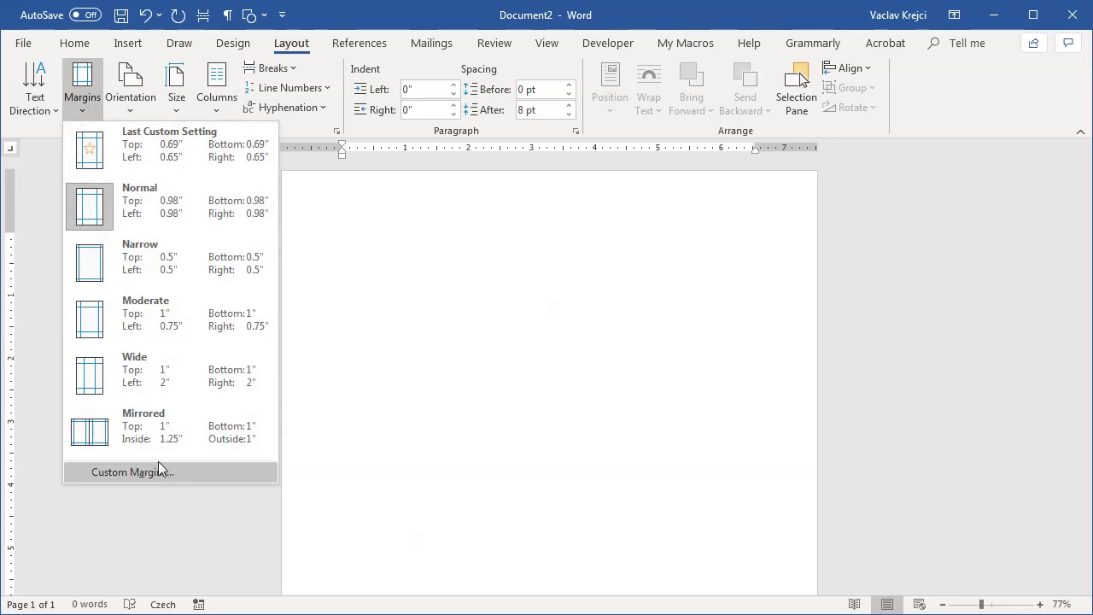
{"action": "left_click", "coordinate": [138, 474]}
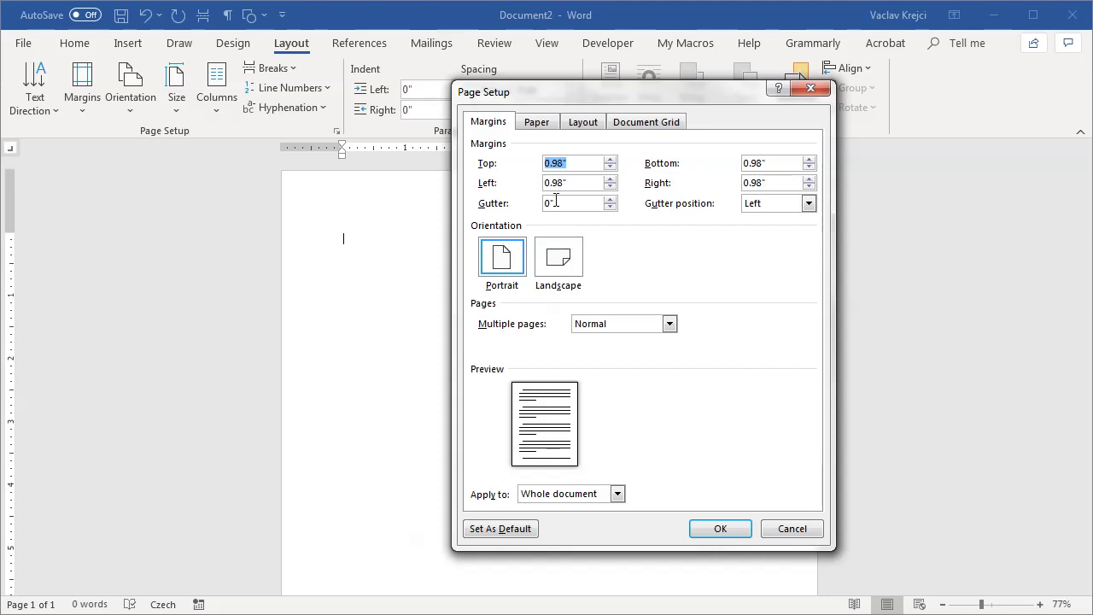
{"action": "double_click", "coordinate": [583, 182]}
{"action": "type", "text": "0.65"}
{"action": "key", "text": "Tab"}
{"action": "type", "text": "0.65"}
Compute the vertical margin in Calculator: (11 − 2.4 × 4) / 2 = 0.7.
{"action": "key", "text": "XF86Calculator"}
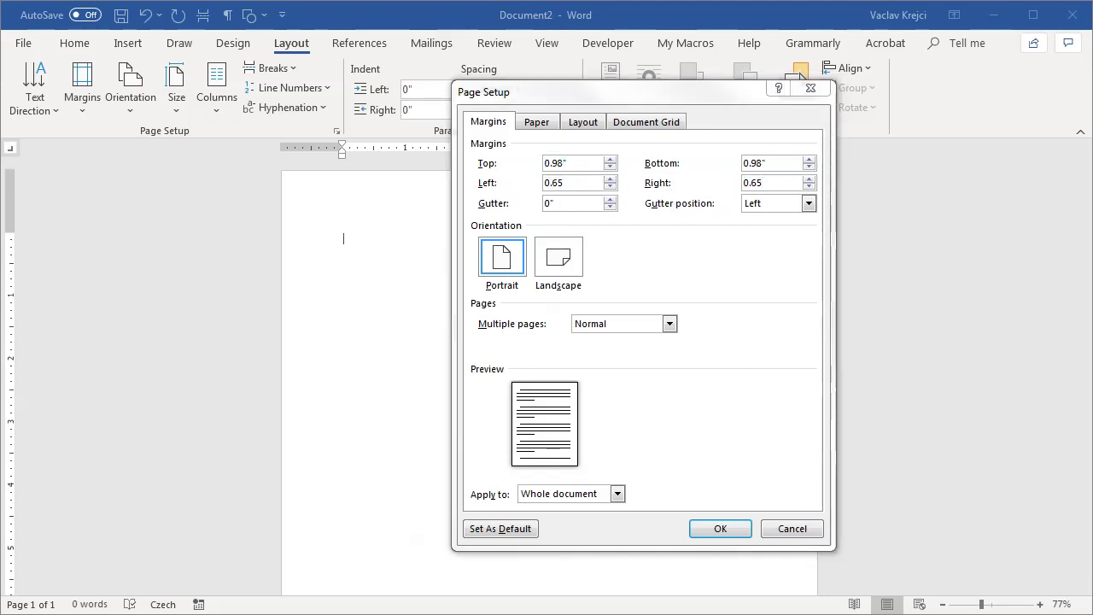
{"action": "type", "text": "2.4"}
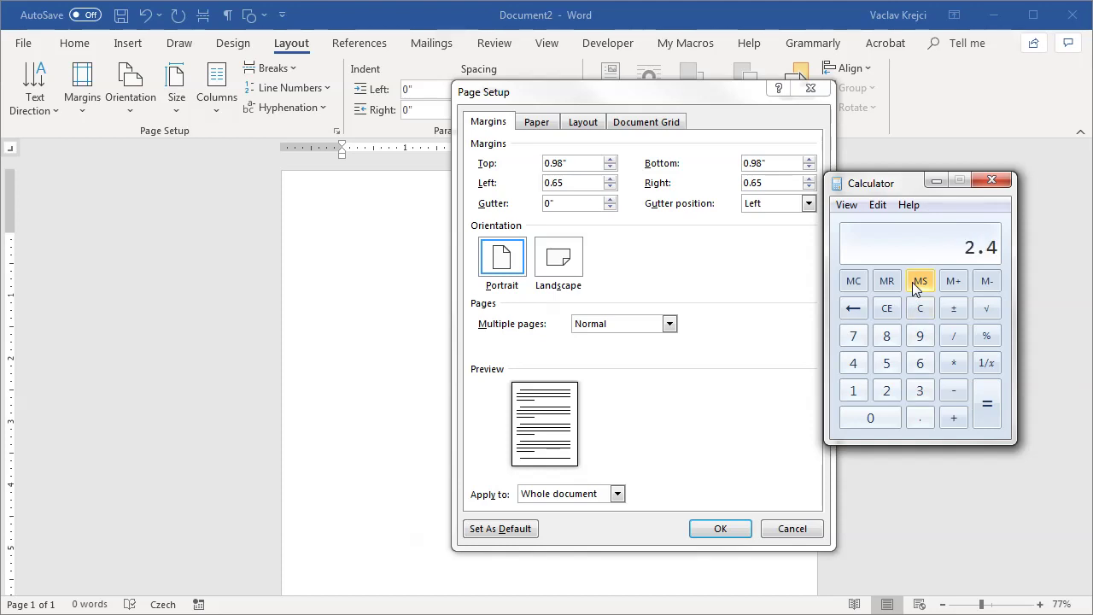
{"action": "type", "text": "*4"}
{"action": "key", "text": "Return"}
{"action": "type", "text": "11-9.6"}
{"action": "key", "text": "Return"}
{"action": "type", "text": "/2"}
{"action": "key", "text": "Return"}
Set the top and bottom margins to 0.7 inches and apply.
{"action": "left_click_drag", "start_coordinate": [579, 164], "coordinate": [512, 164]}
{"action": "type", "text": "0.7"}
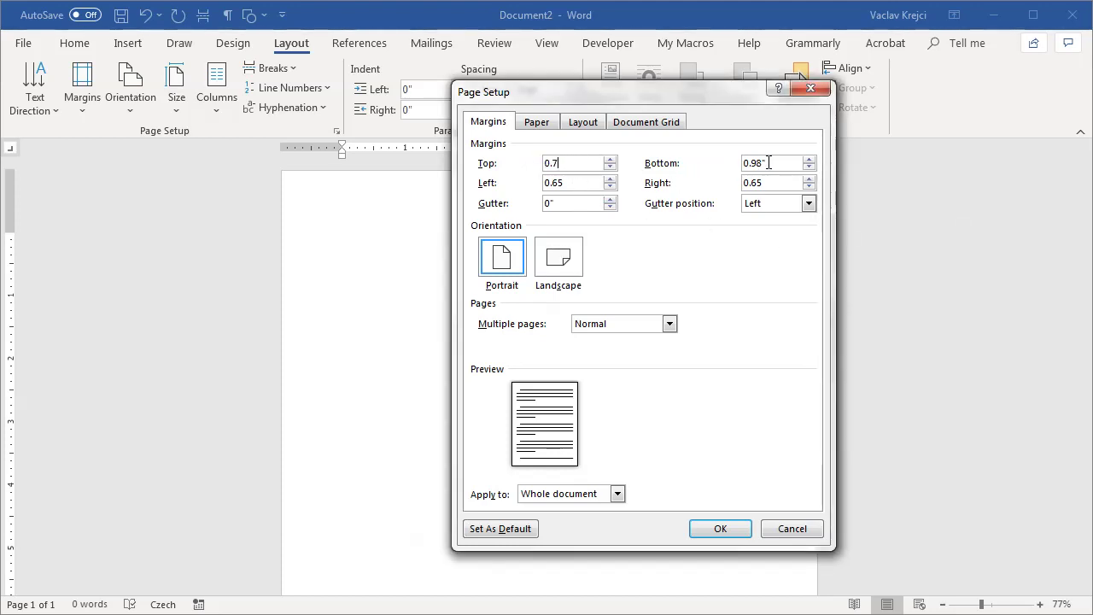
{"action": "double_click", "coordinate": [769, 162]}
{"action": "type", "text": "0.7"}
{"action": "left_click", "coordinate": [738, 533]}
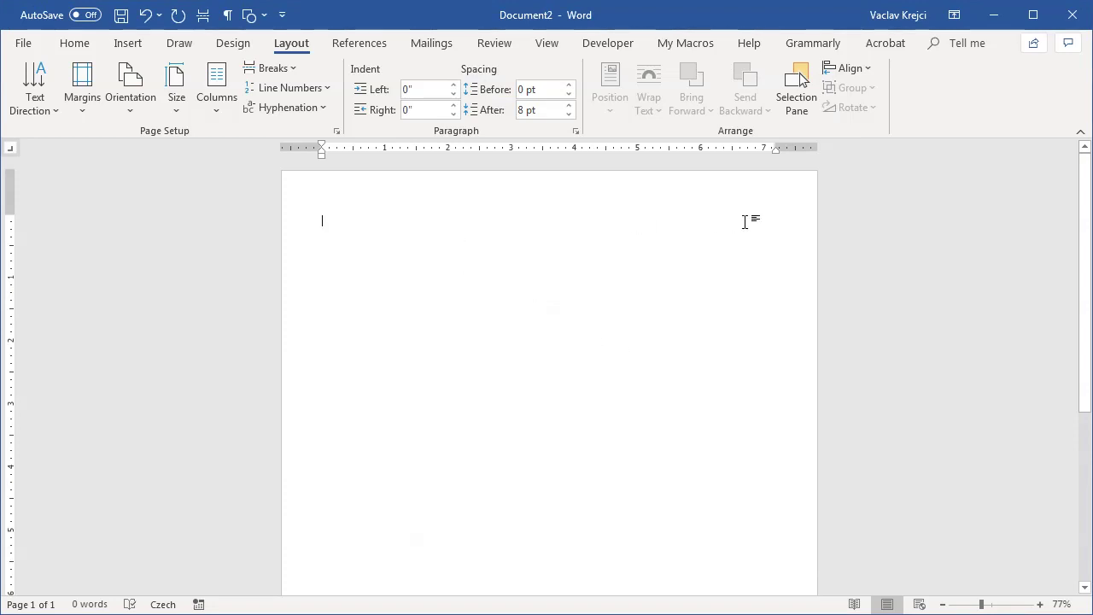
Insert a 3-column by 4-row table and select the whole table.
{"action": "left_click", "coordinate": [128, 44]}
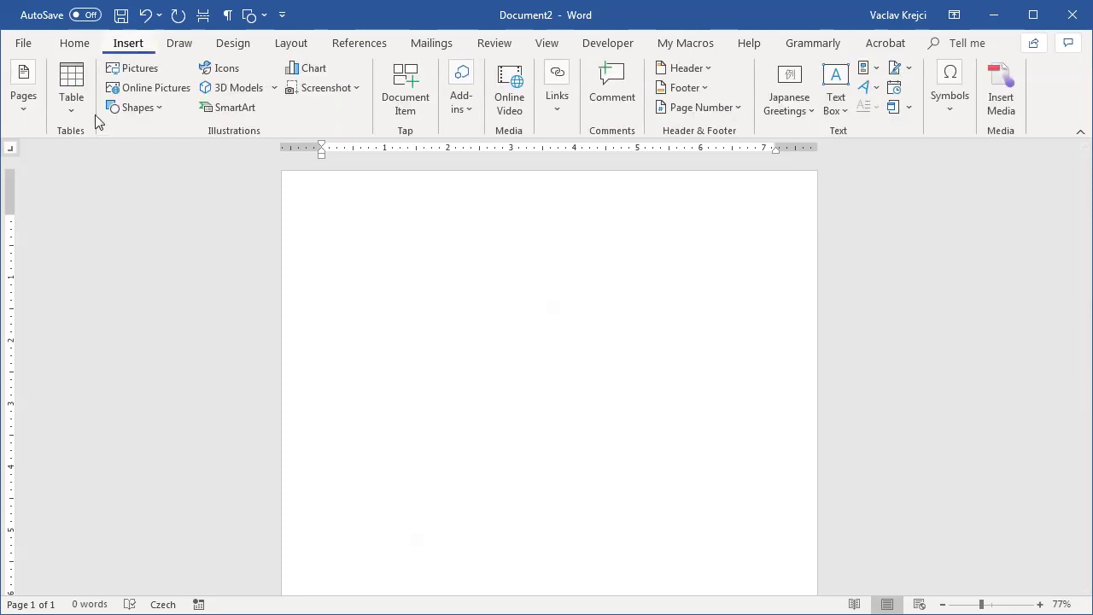
{"action": "left_click", "coordinate": [76, 98]}
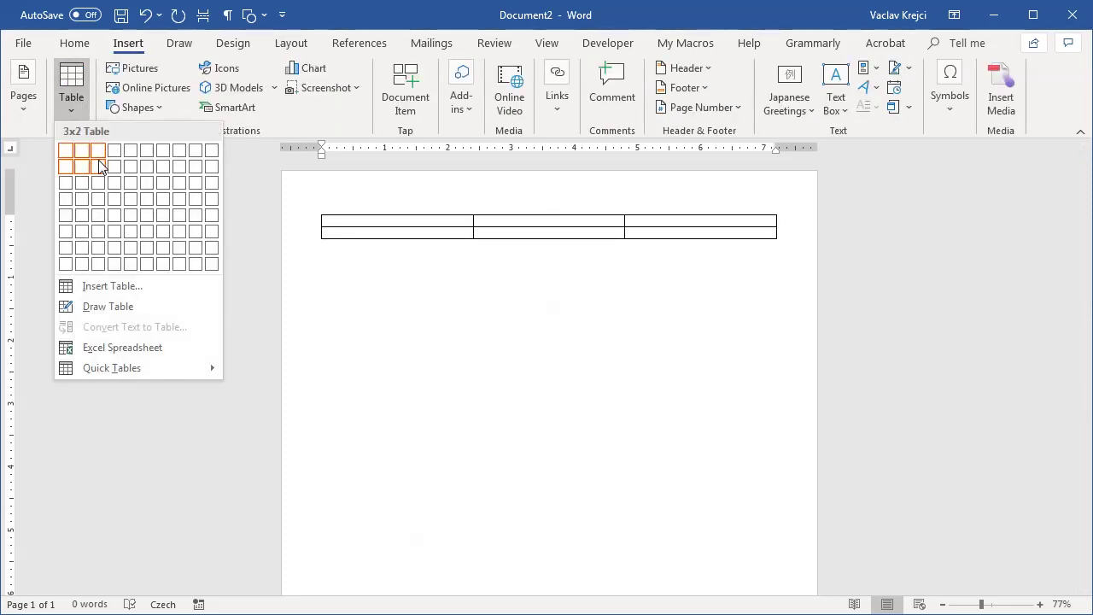
{"action": "left_click", "coordinate": [99, 200]}
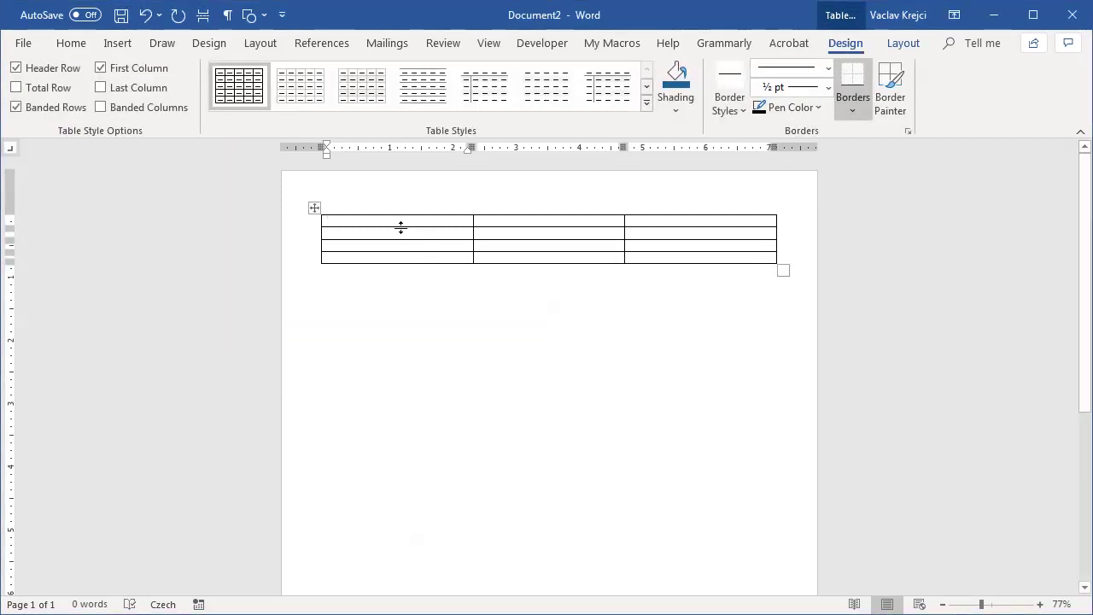
{"action": "left_click", "coordinate": [314, 209]}
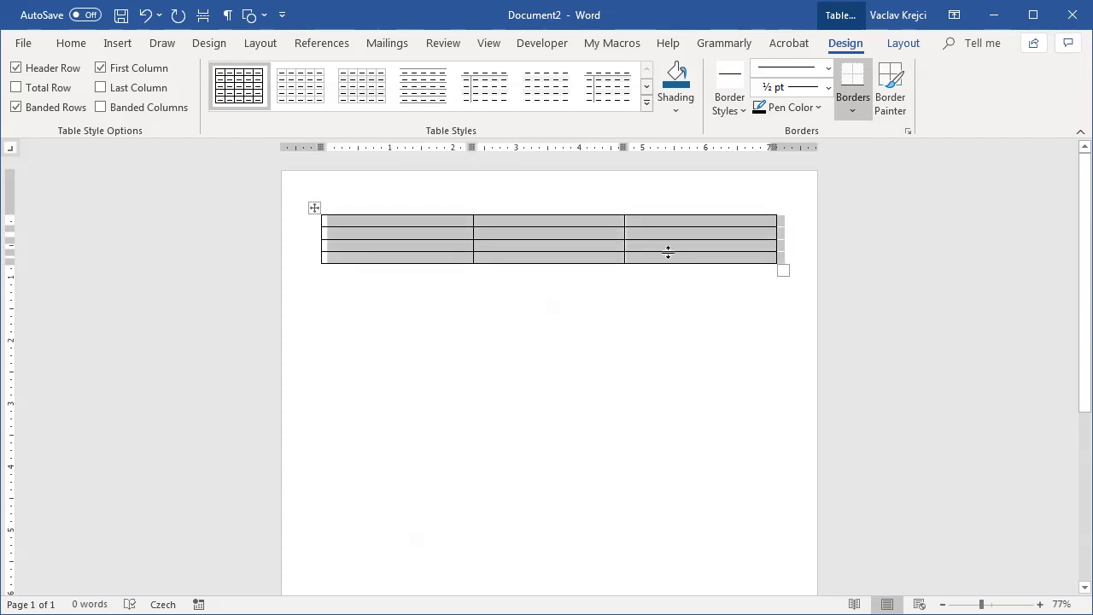
{"action": "left_click", "coordinate": [896, 44]}
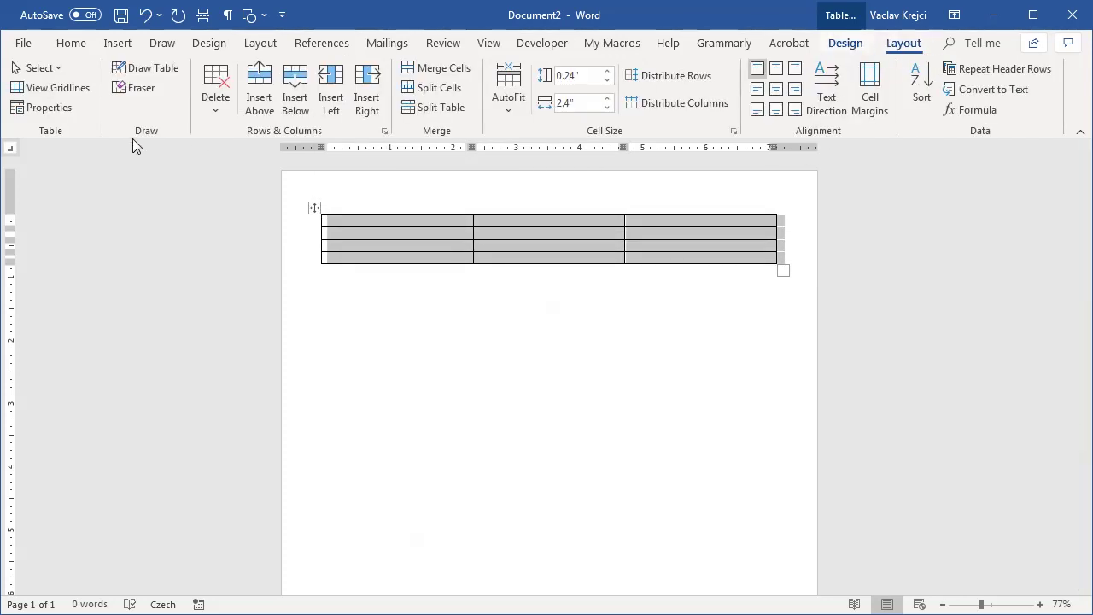
In Table Properties, set the default left and right cell margins to 0.
{"action": "left_click", "coordinate": [45, 109]}
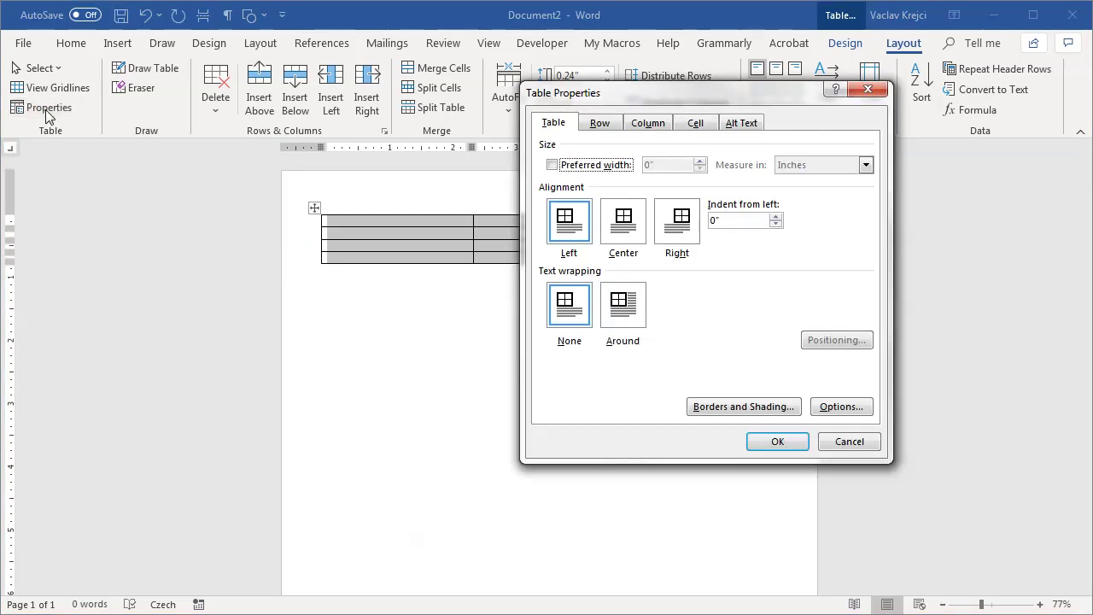
{"action": "left_click", "coordinate": [837, 406]}
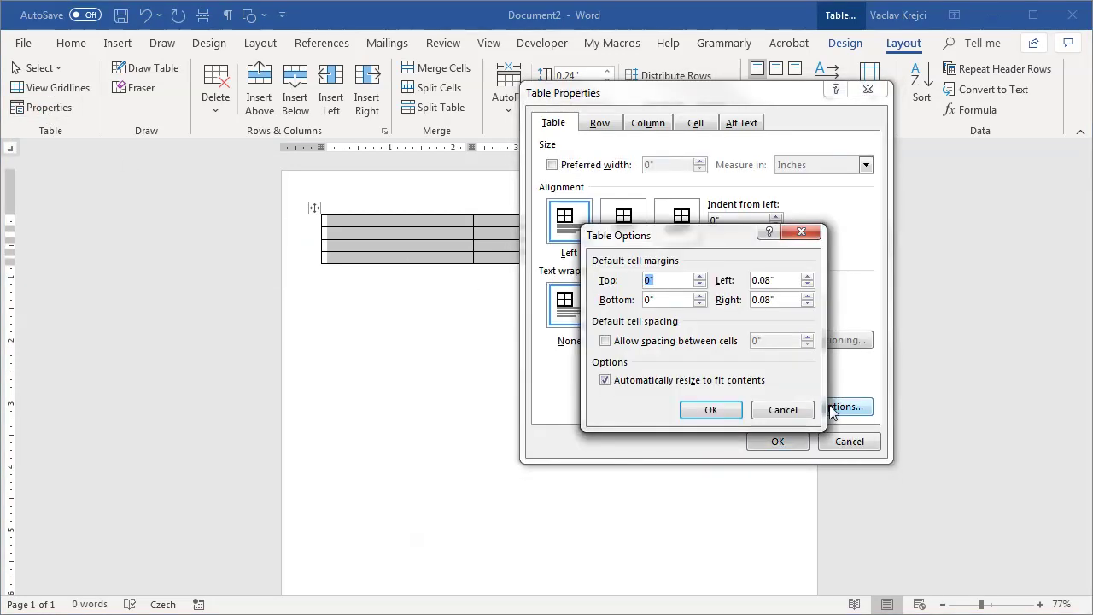
{"action": "double_click", "coordinate": [770, 279]}
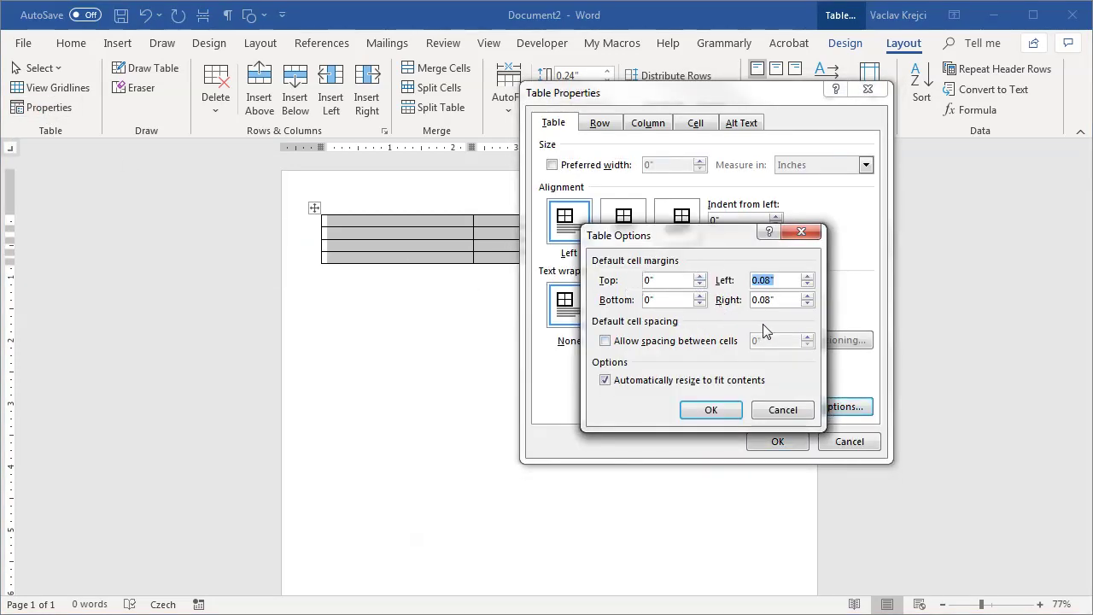
{"action": "type", "text": "0"}
{"action": "key", "text": "Tab"}
{"action": "type", "text": "0"}
{"action": "left_click", "coordinate": [711, 409]}
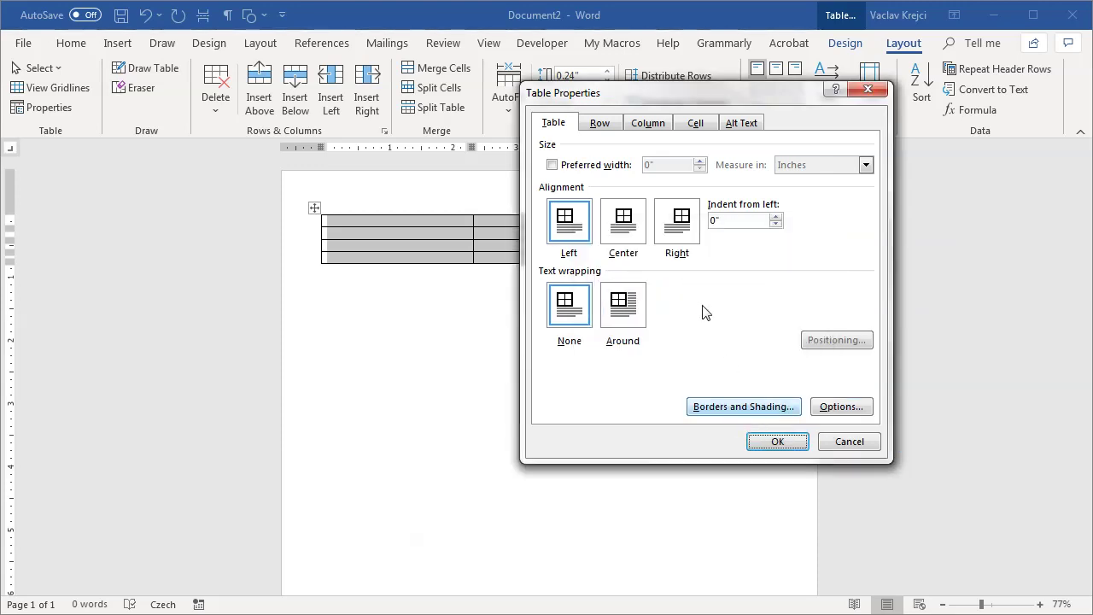
Set rows to exactly 2.4 inches and turn off automatic resizing to fit contents.
{"action": "left_click", "coordinate": [602, 126]}
{"action": "left_click", "coordinate": [608, 181]}
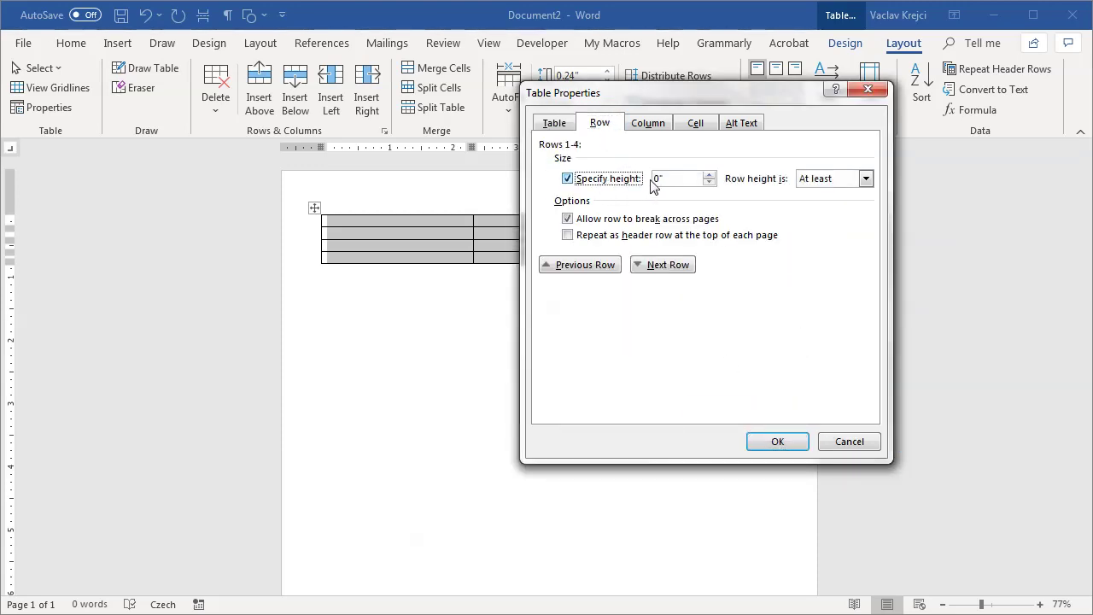
{"action": "type", "text": "2.4"}
{"action": "left_click", "coordinate": [820, 181]}
{"action": "left_click", "coordinate": [823, 206]}
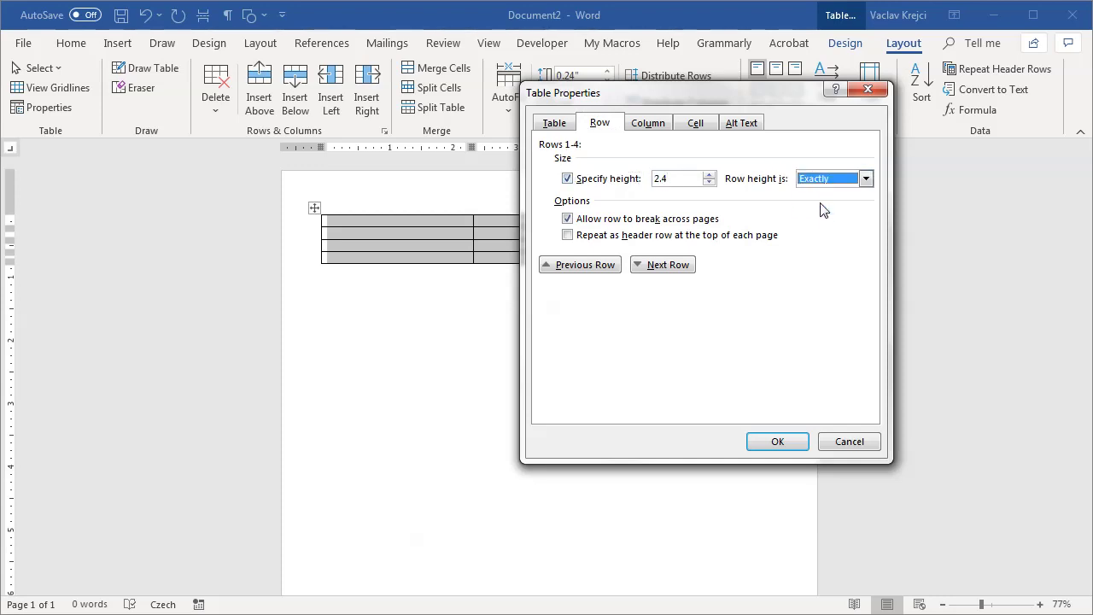
{"action": "left_click", "coordinate": [648, 123]}
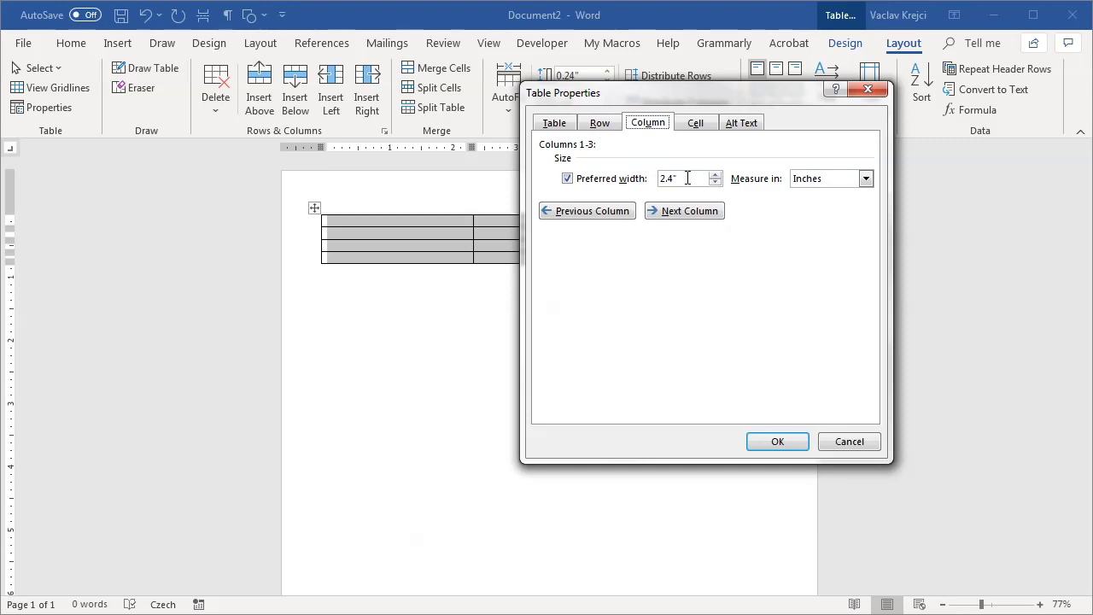
{"action": "left_click", "coordinate": [554, 125]}
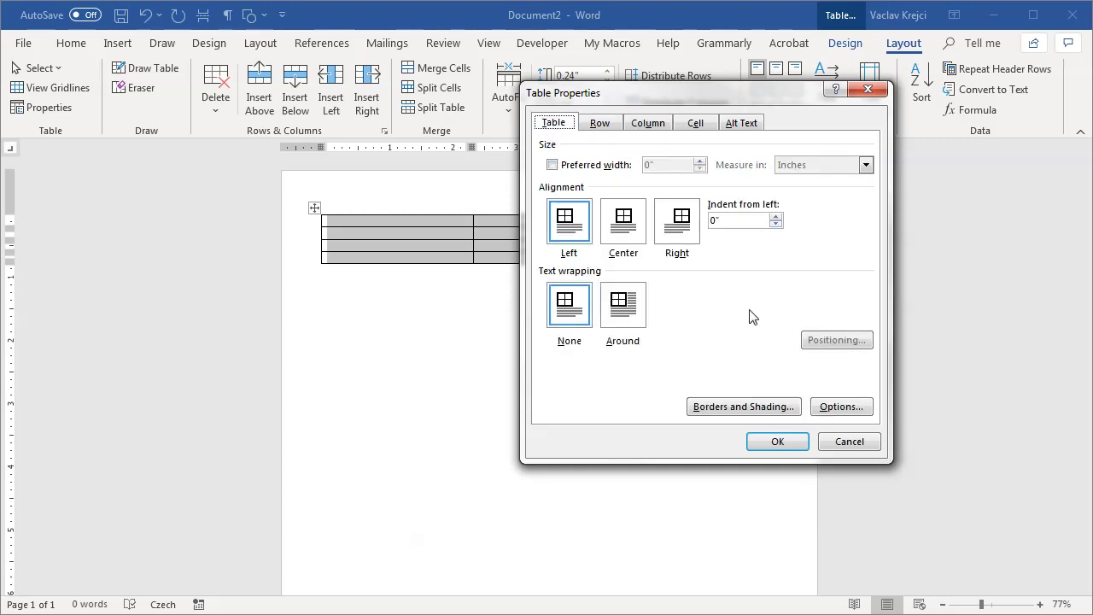
{"action": "left_click", "coordinate": [837, 403]}
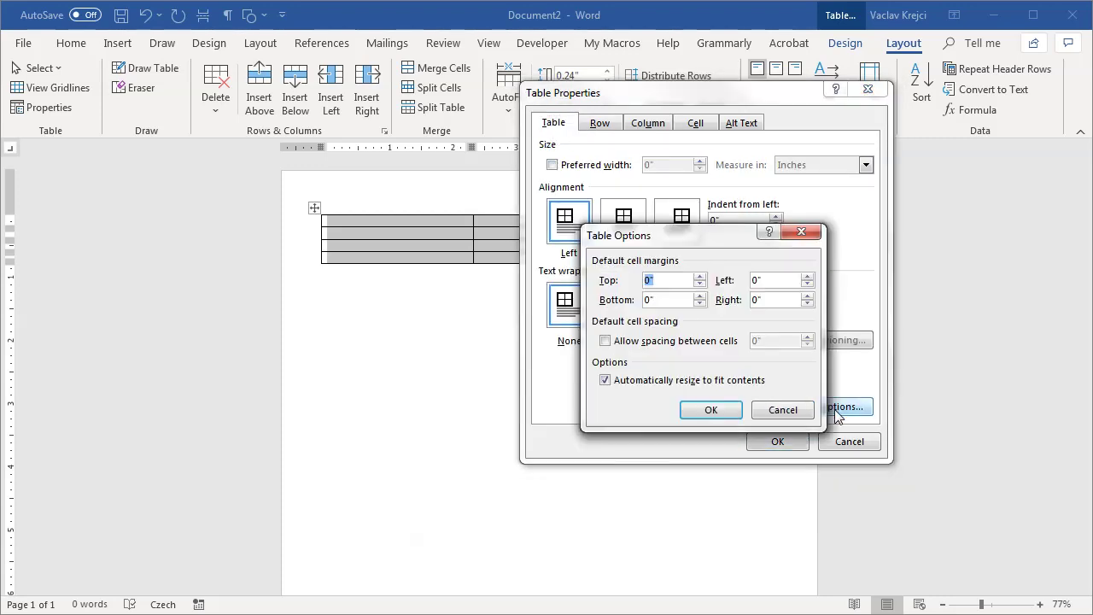
{"action": "left_click", "coordinate": [611, 382]}
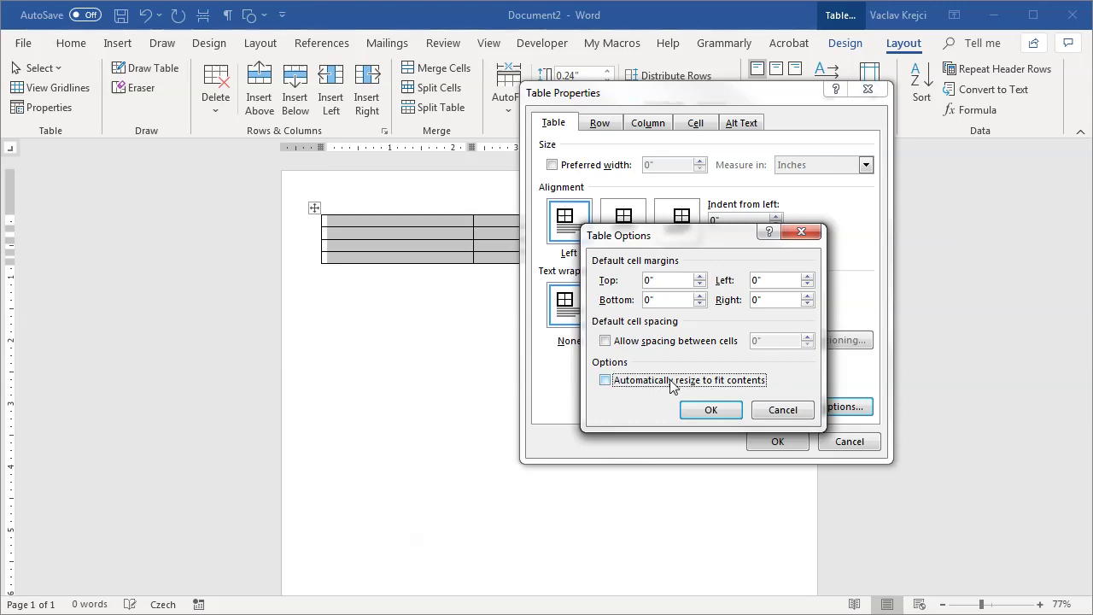
{"action": "left_click", "coordinate": [705, 410]}
{"action": "left_click", "coordinate": [773, 442]}
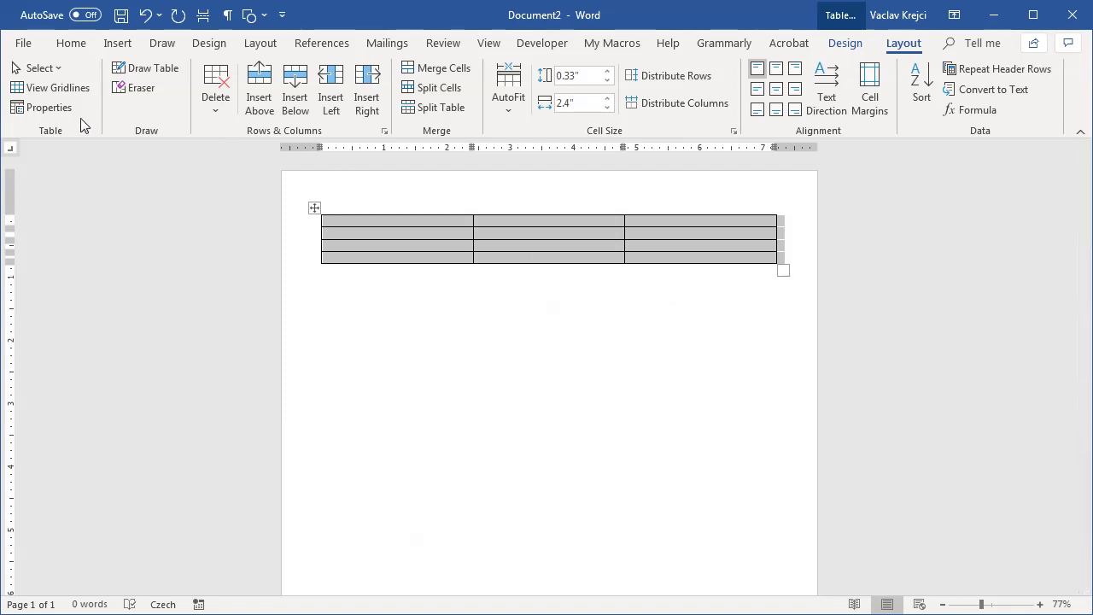
Re-enter an exact 2.4-inch row height in Table Properties and apply it.
{"action": "left_click", "coordinate": [49, 108]}
{"action": "left_click", "coordinate": [600, 123]}
{"action": "left_click", "coordinate": [607, 177]}
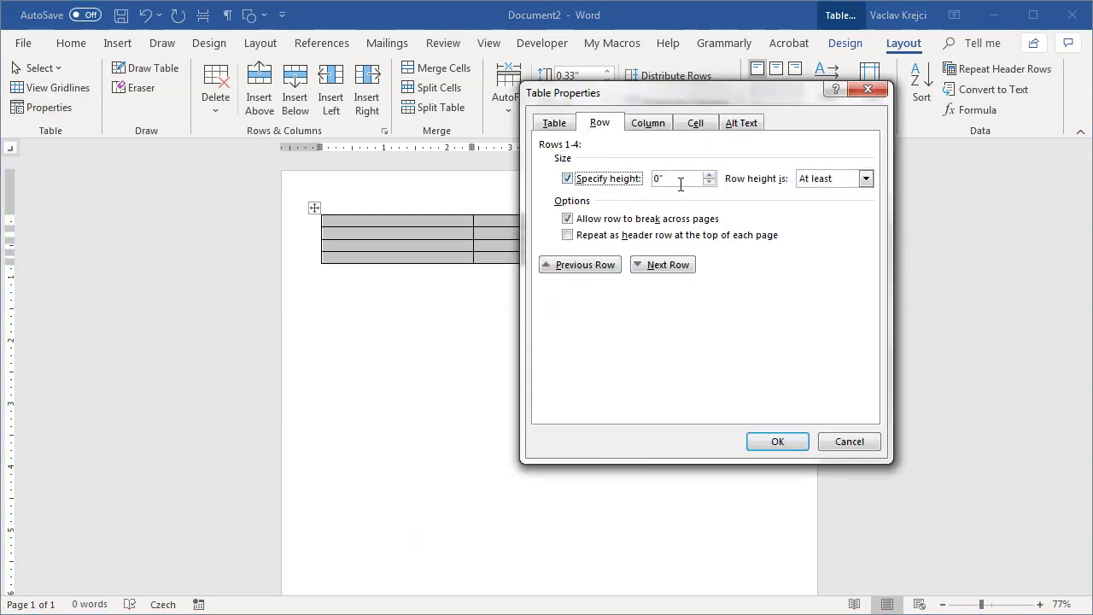
{"action": "key", "text": "Tab"}
{"action": "type", "text": "2.4"}
{"action": "left_click", "coordinate": [831, 181]}
{"action": "left_click", "coordinate": [835, 205]}
{"action": "left_click", "coordinate": [653, 125]}
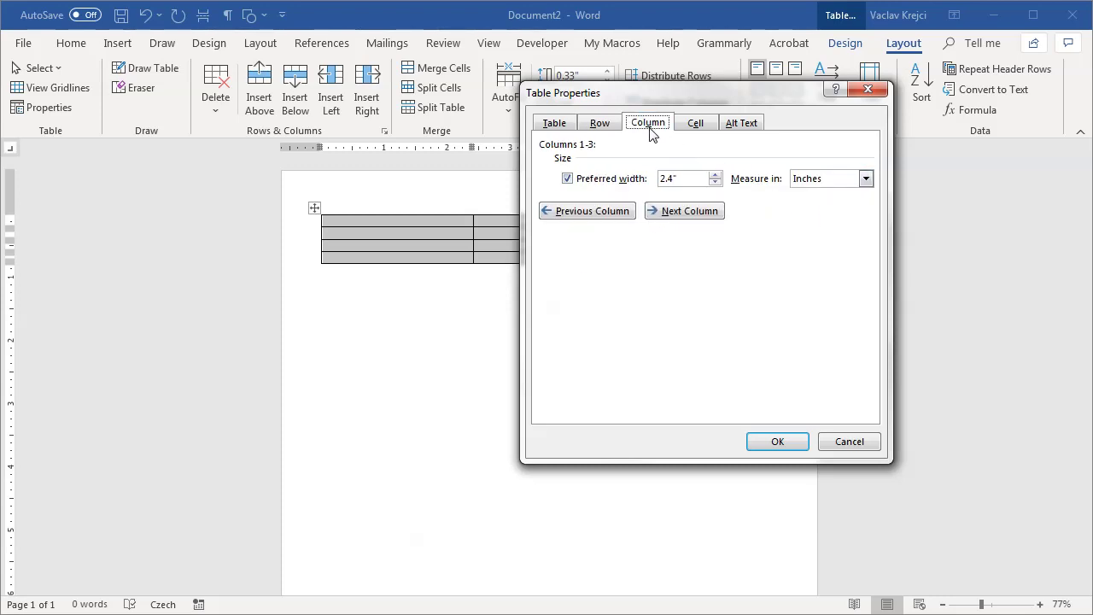
{"action": "left_click", "coordinate": [589, 126]}
{"action": "left_click", "coordinate": [570, 126]}
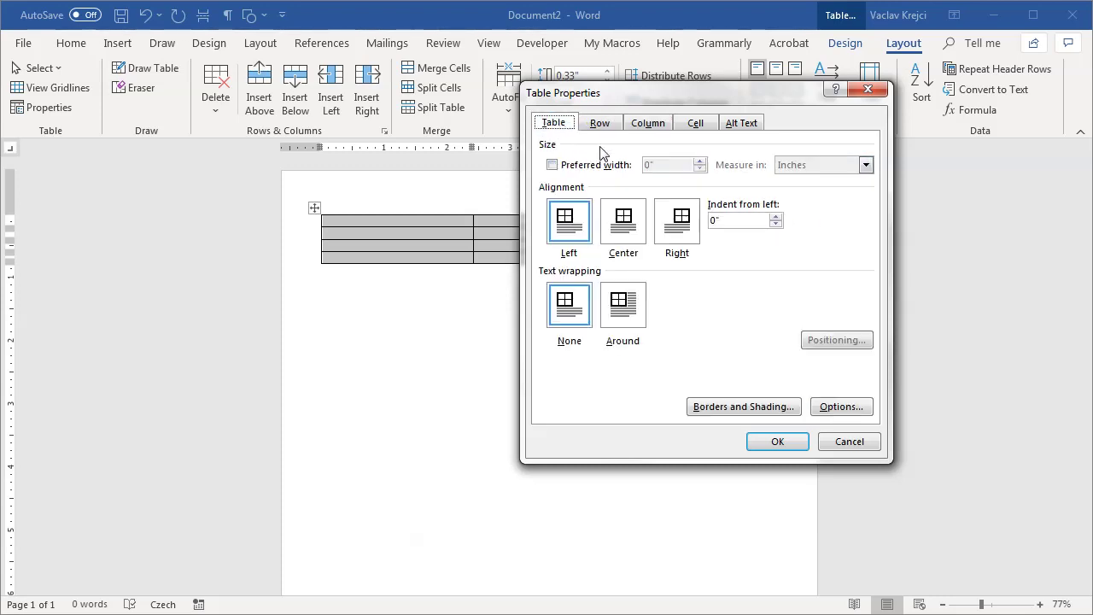
{"action": "left_click", "coordinate": [788, 444]}
Zoom out to 62% and scroll to confirm the fourth row spills onto page two.
{"action": "scroll", "coordinate": [718, 306], "scroll_direction": "down", "scroll_amount": 8}
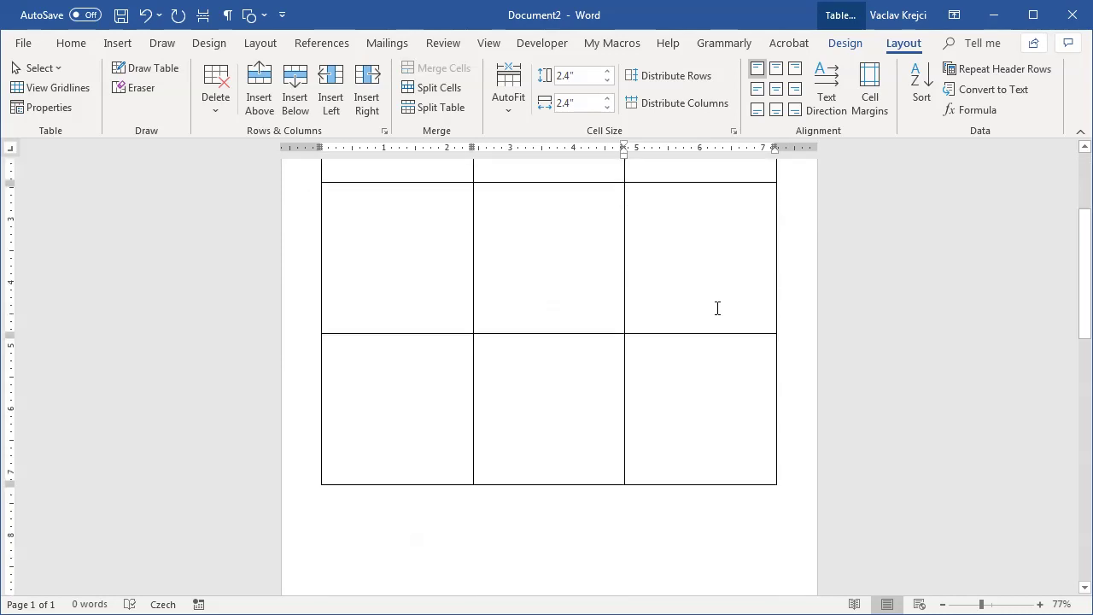
{"action": "scroll", "coordinate": [732, 329], "scroll_direction": "down", "scroll_amount": 4}
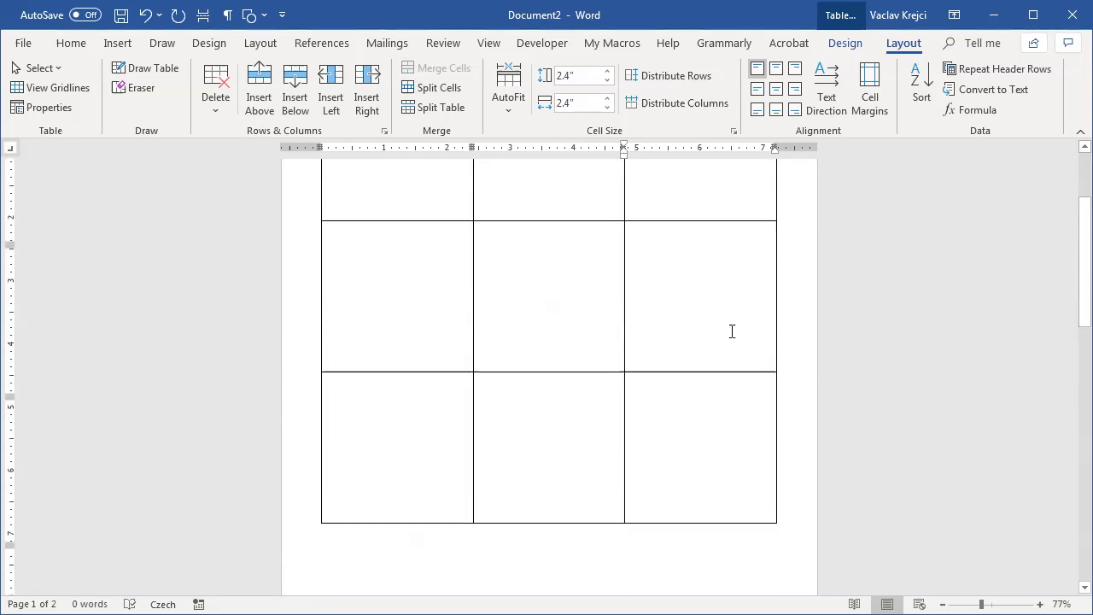
{"action": "left_click_drag", "start_coordinate": [978, 605], "coordinate": [974, 604]}
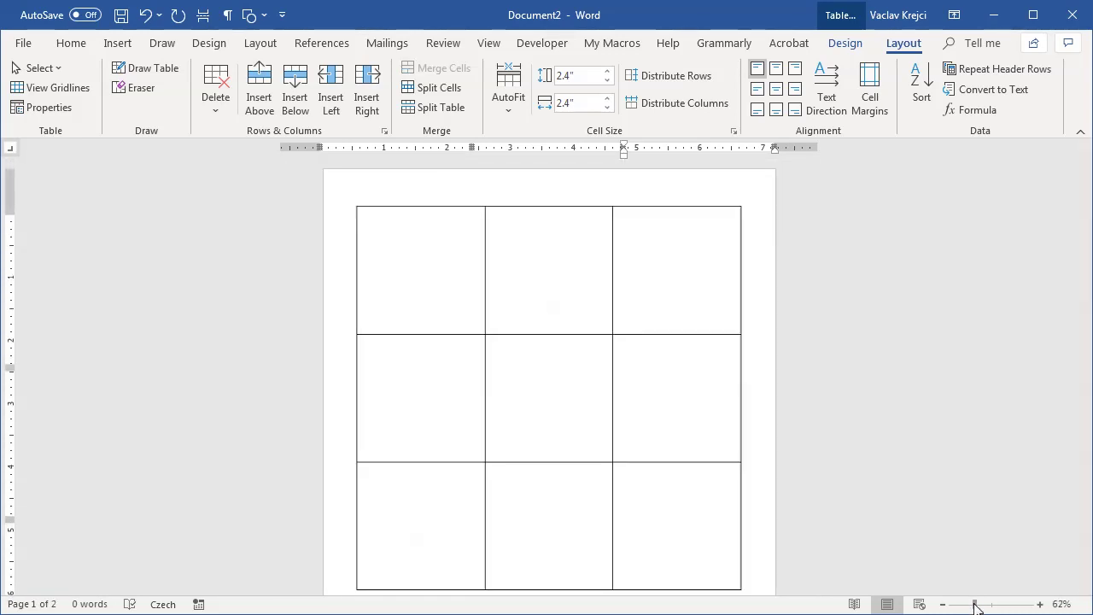
{"action": "scroll", "coordinate": [675, 384], "scroll_direction": "down", "scroll_amount": 3}
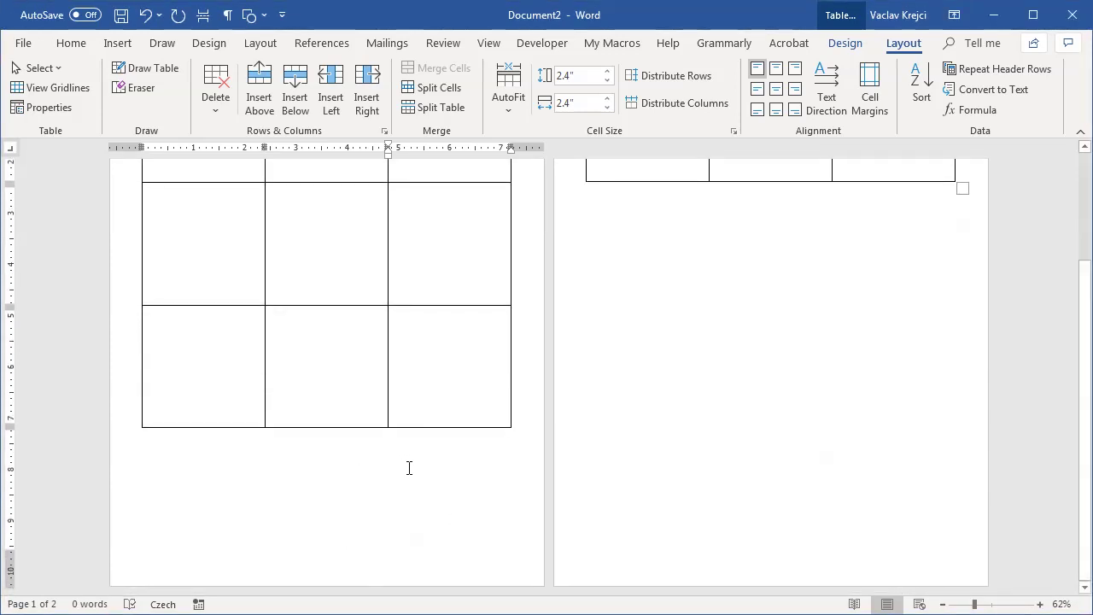
{"action": "scroll", "coordinate": [722, 400], "scroll_direction": "up", "scroll_amount": 3}
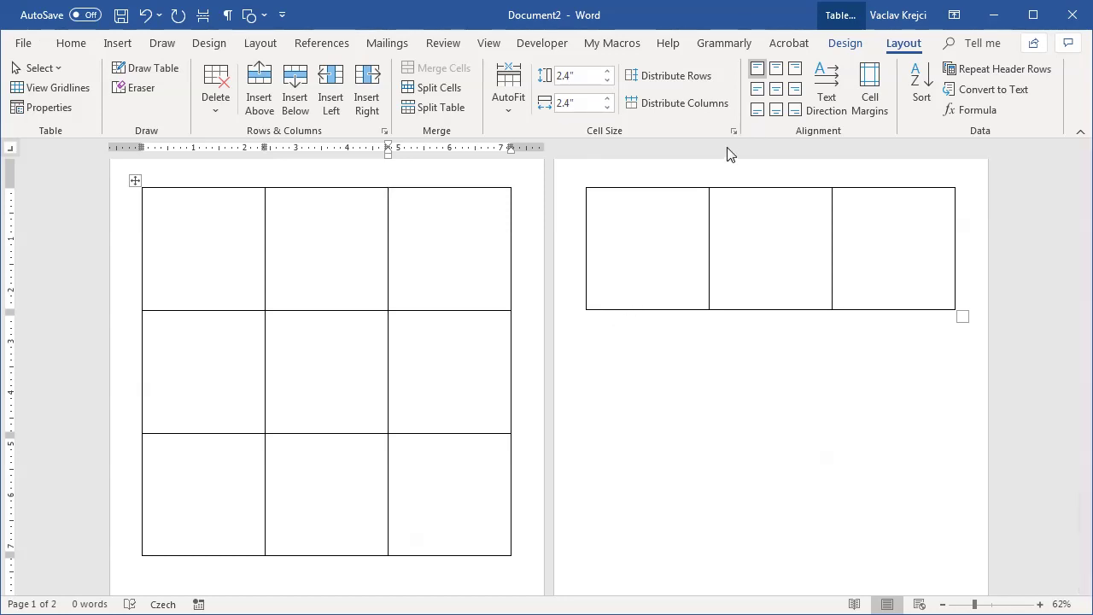
{"action": "left_click", "coordinate": [260, 43]}
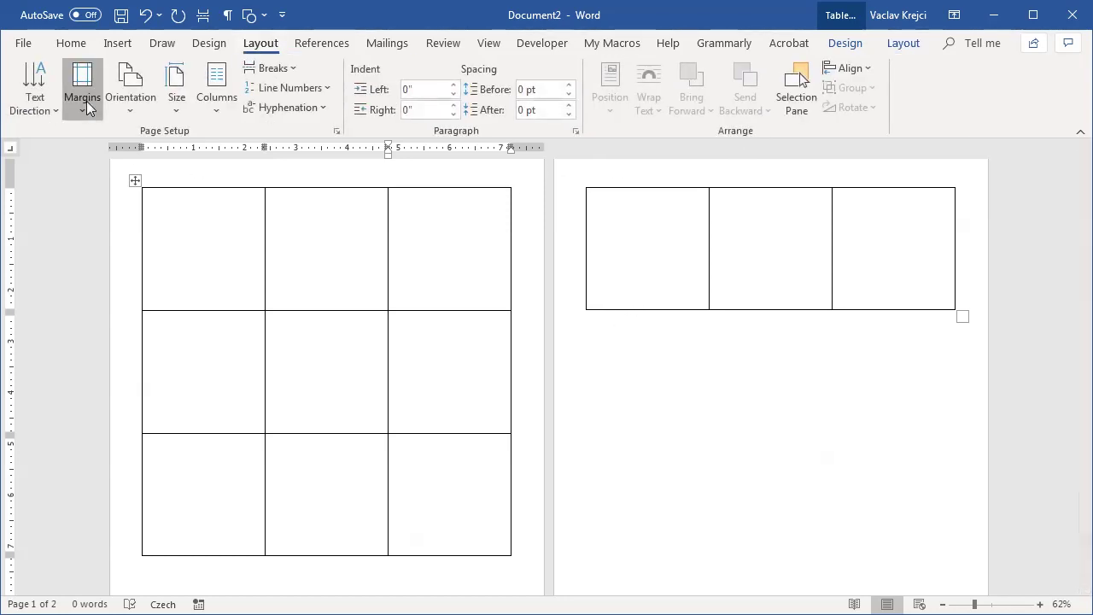
Trim the top and bottom margin values slightly in Custom Margins and apply.
{"action": "left_click", "coordinate": [86, 98]}
{"action": "left_click", "coordinate": [173, 472]}
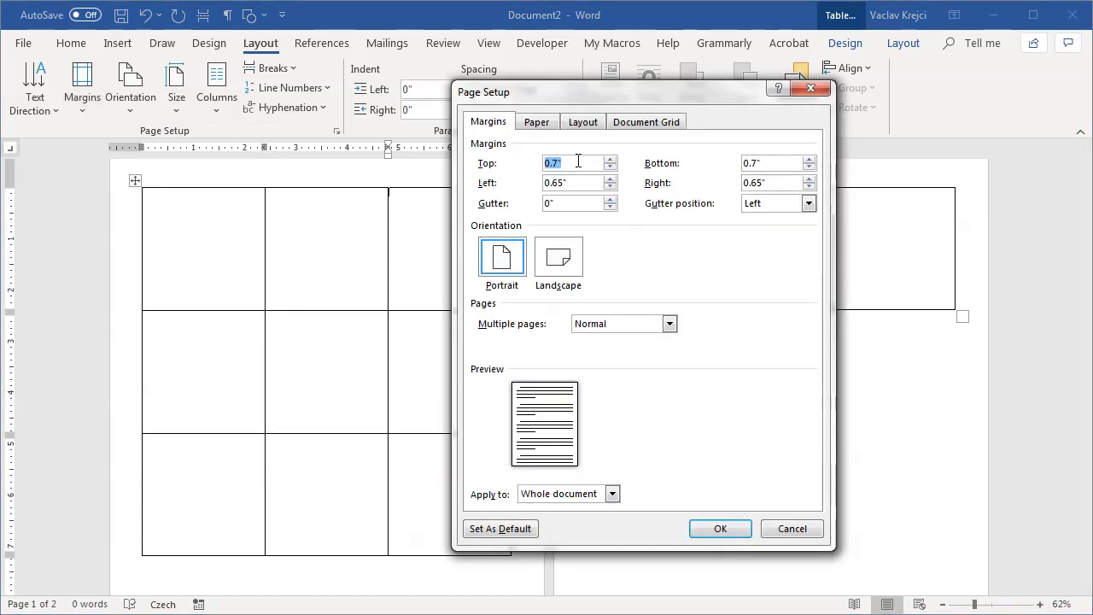
{"action": "left_click_drag", "start_coordinate": [551, 163], "coordinate": [590, 167]}
{"action": "type", "text": "699"}
{"action": "left_click_drag", "start_coordinate": [753, 163], "coordinate": [771, 165]}
{"action": "type", "text": "699"}
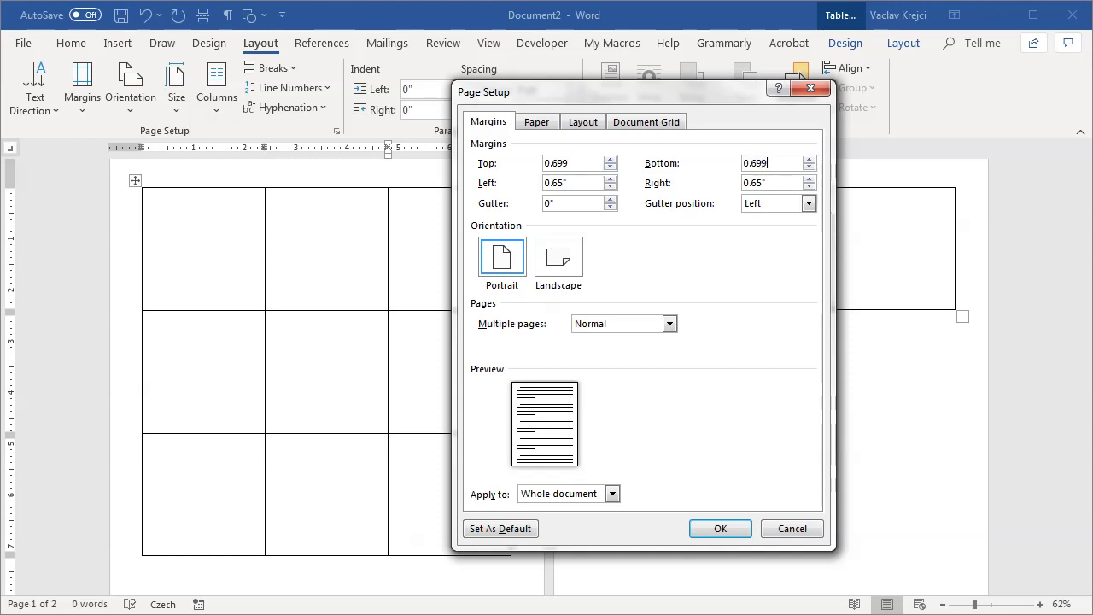
{"action": "left_click", "coordinate": [712, 527]}
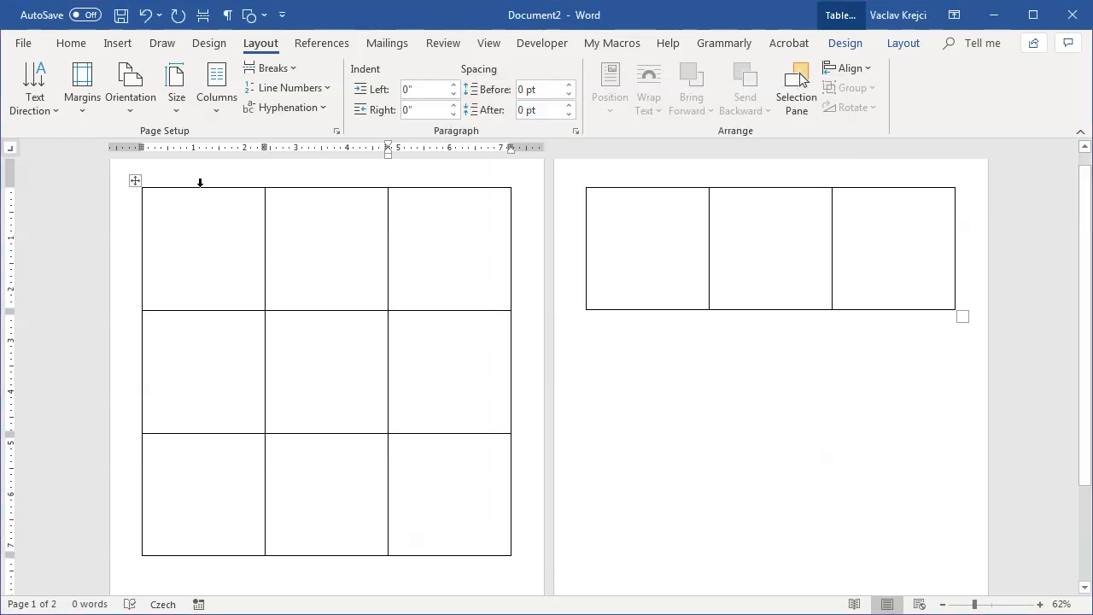
Set the bottom margin to 0.6 inches and check the table fits on one page.
{"action": "left_click", "coordinate": [82, 86]}
{"action": "left_click", "coordinate": [128, 472]}
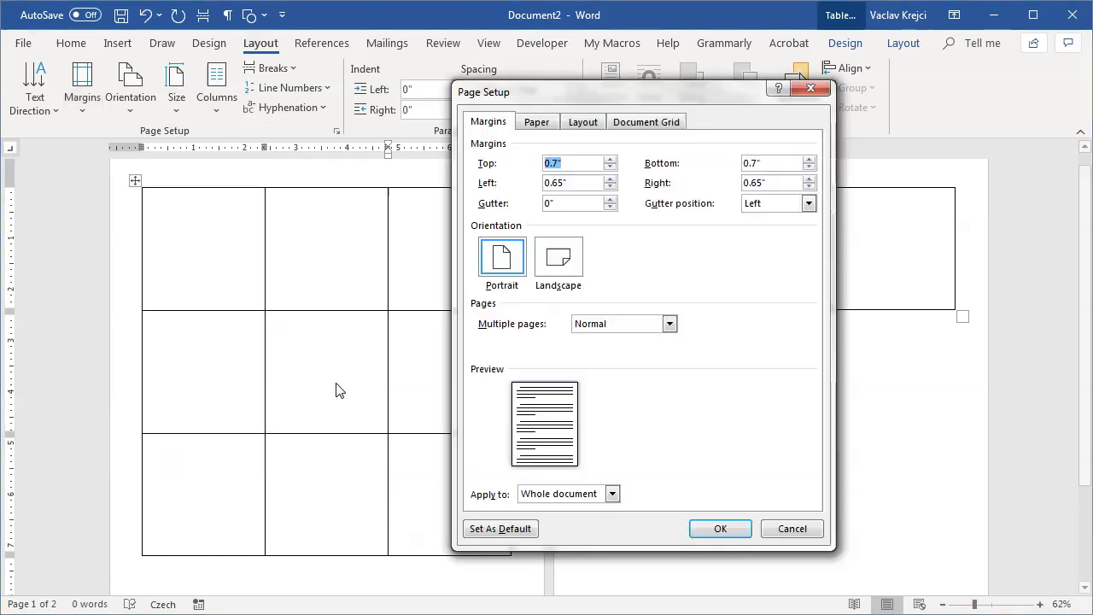
{"action": "left_click", "coordinate": [580, 166]}
{"action": "left_click_drag", "start_coordinate": [554, 163], "coordinate": [583, 167]}
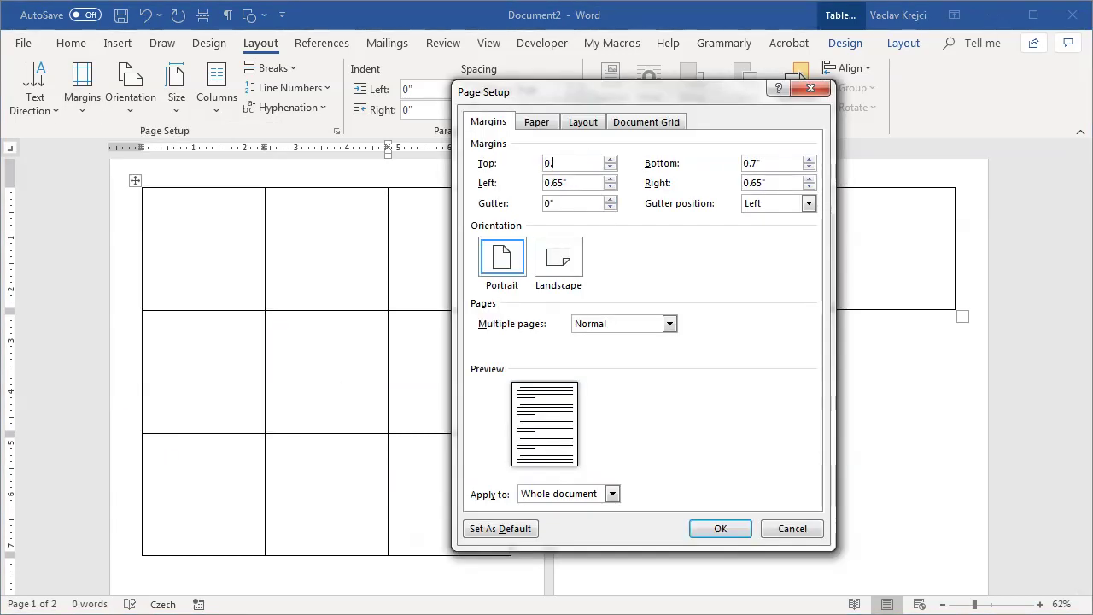
{"action": "left_click", "coordinate": [773, 163]}
{"action": "key", "text": "BackSpace"}
{"action": "key", "text": "BackSpace"}
{"action": "key", "text": "BackSpace"}
{"action": "type", "text": "6"}
{"action": "key", "text": "Left"}
{"action": "type", "text": "."}
{"action": "left_click", "coordinate": [726, 525]}
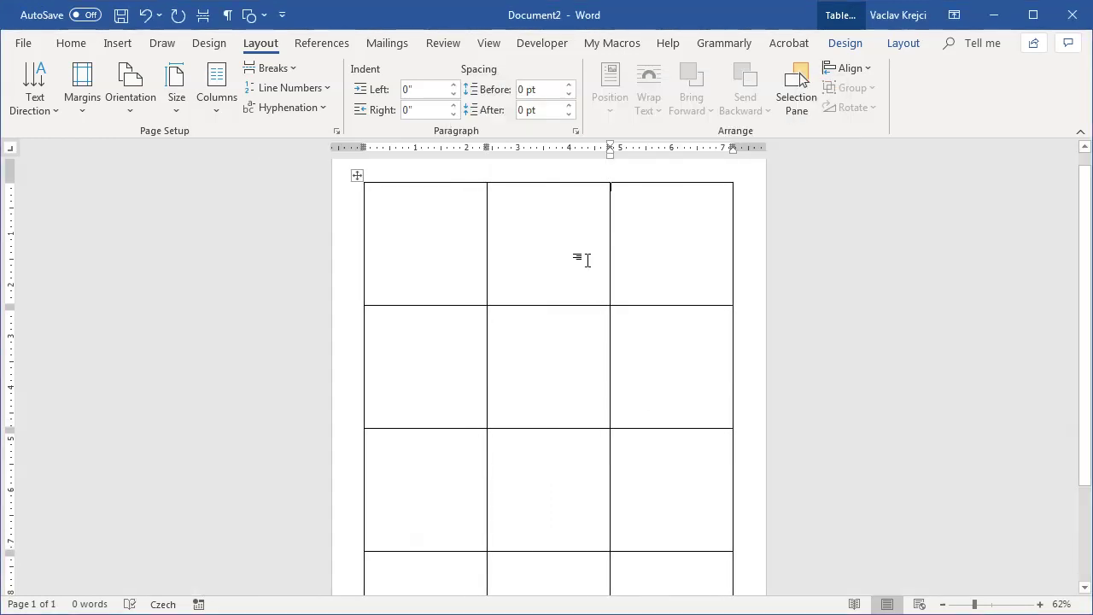
{"action": "scroll", "coordinate": [589, 265], "scroll_direction": "down", "scroll_amount": 2}
{"action": "scroll", "coordinate": [597, 275], "scroll_direction": "up", "scroll_amount": 2}
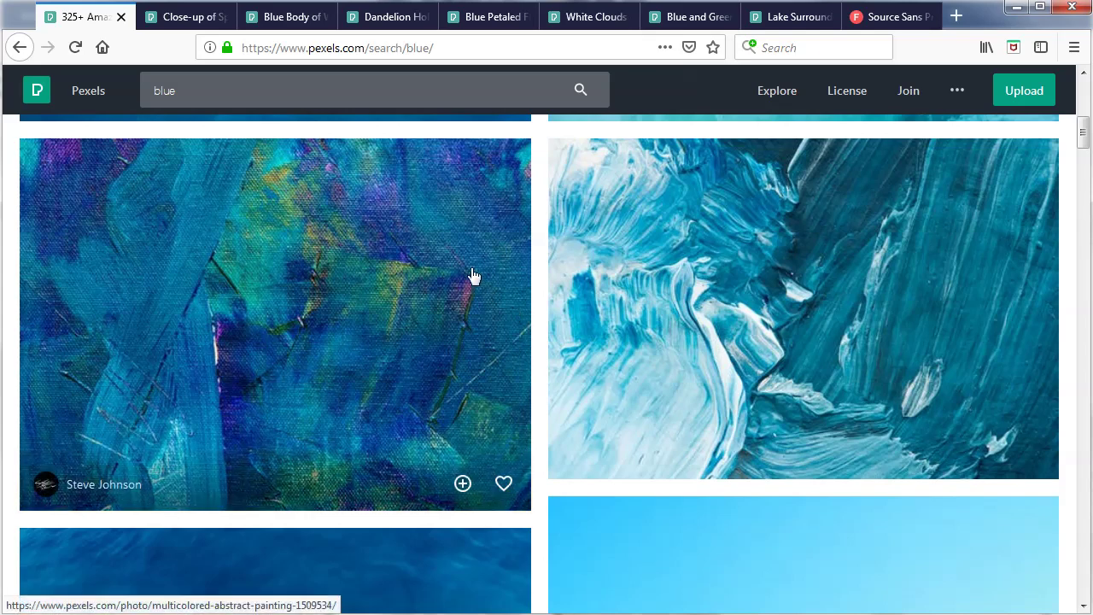
Search Pexels for 'blue' and browse the photo tabs, settling on the dandelion photo.
{"action": "left_click", "coordinate": [215, 98]}
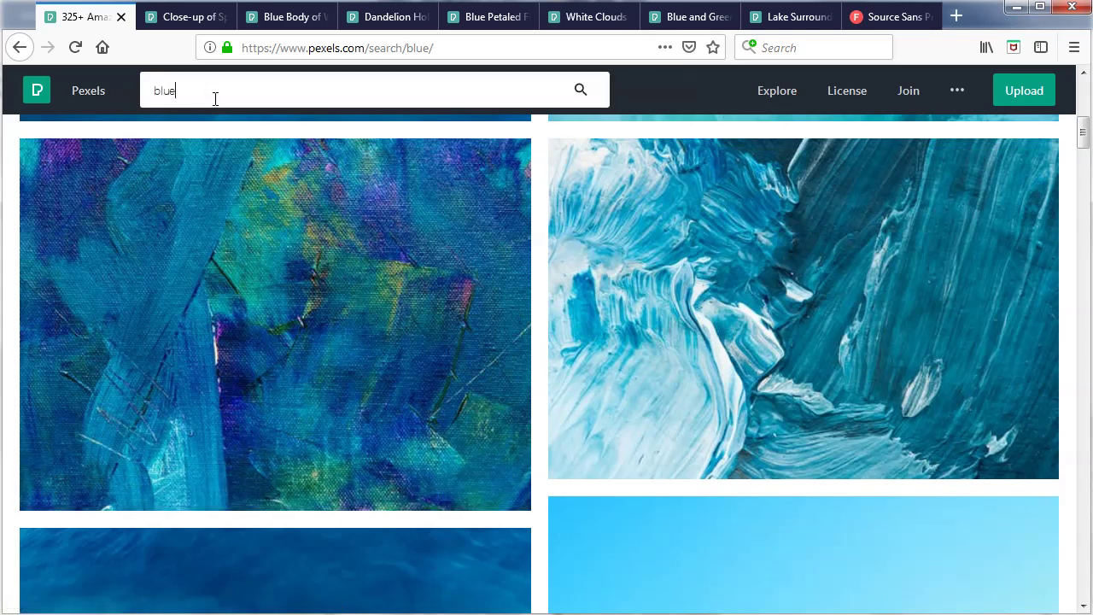
{"action": "key", "text": "Return"}
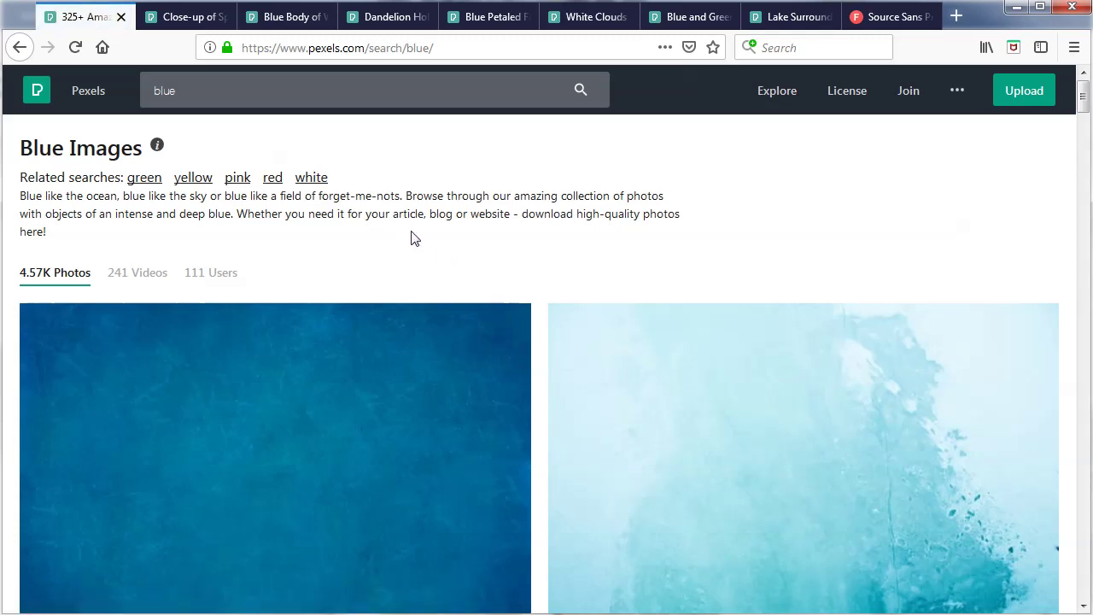
{"action": "left_click", "coordinate": [196, 22]}
{"action": "left_click", "coordinate": [301, 24]}
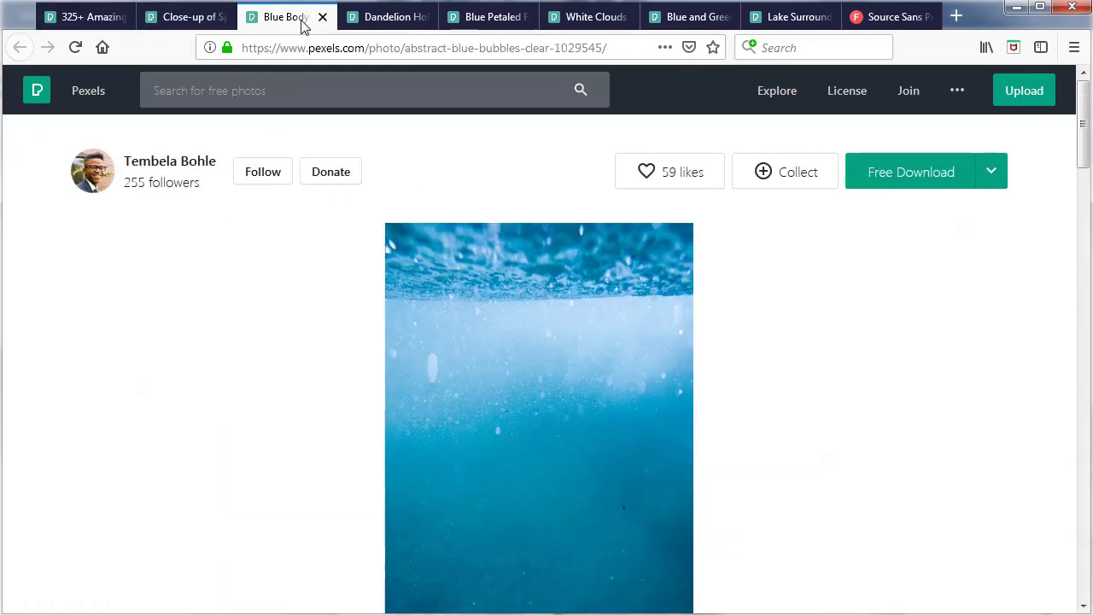
{"action": "left_click", "coordinate": [389, 27]}
{"action": "left_click", "coordinate": [489, 22]}
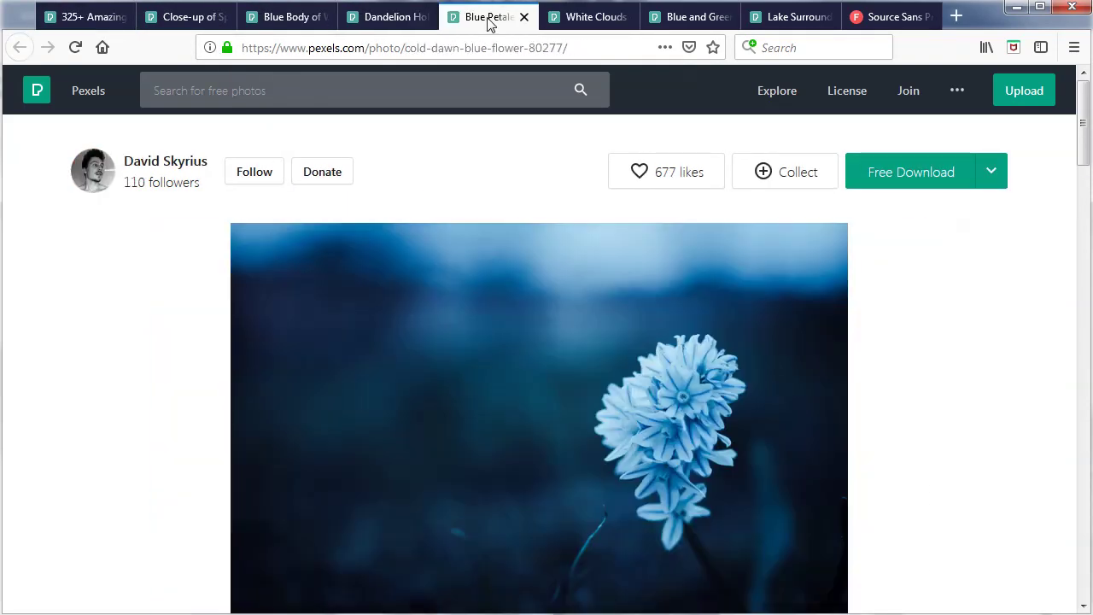
{"action": "left_click", "coordinate": [395, 21]}
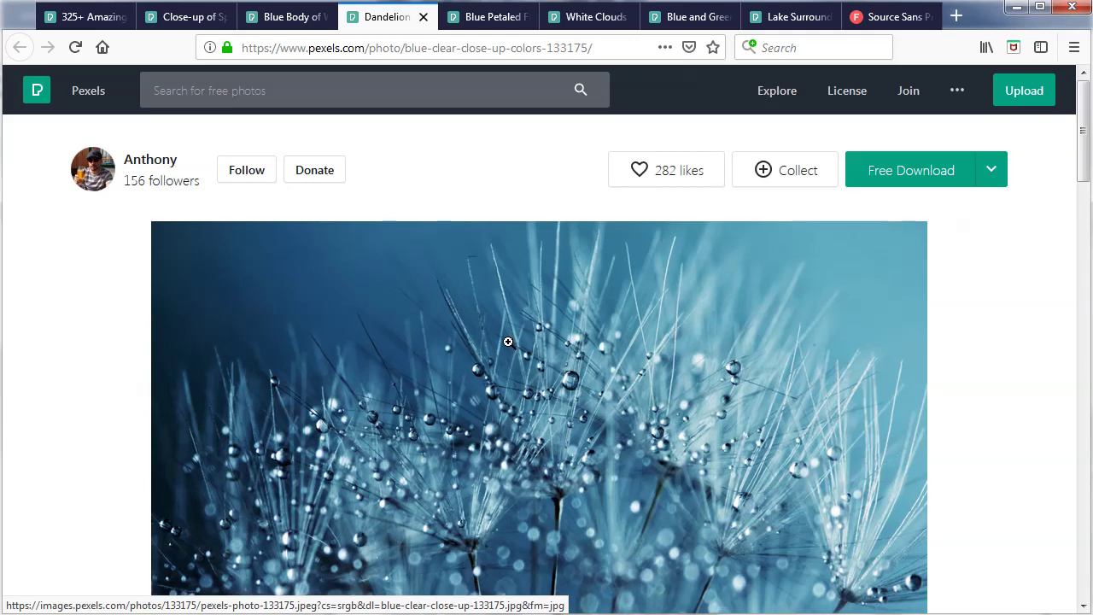
Copy the blue dandelion photo with water droplets to the clipboard.
{"action": "scroll", "coordinate": [508, 341], "scroll_direction": "down", "scroll_amount": 3}
{"action": "right_click", "coordinate": [489, 240]}
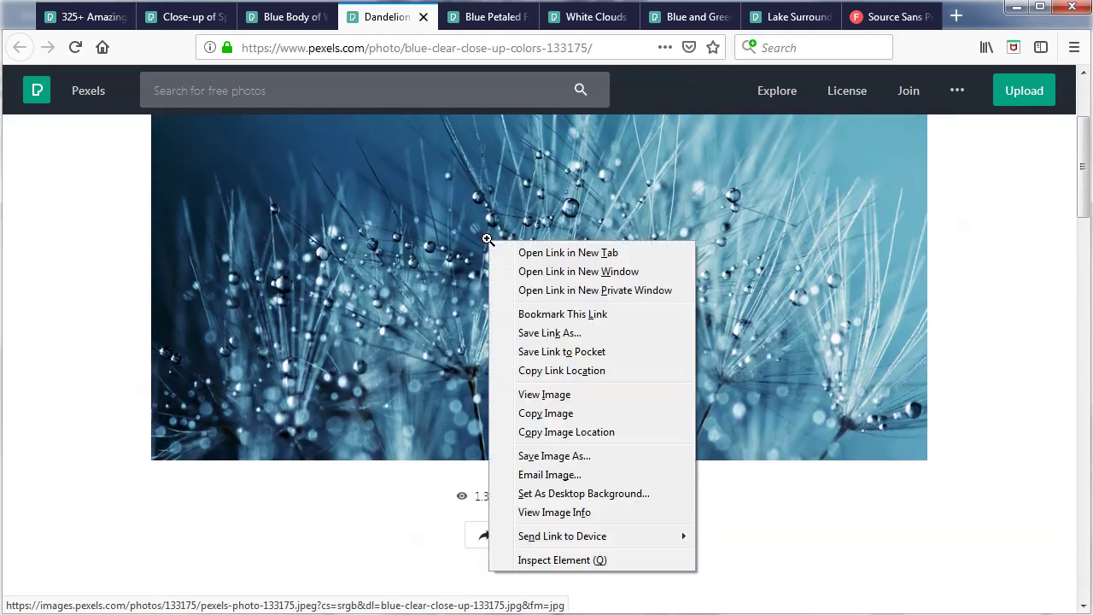
{"action": "left_click", "coordinate": [546, 414]}
Paste the dandelion photo into the top-left table cell and enlarge it to fill that cell.
{"action": "key", "text": "alt+Tab"}
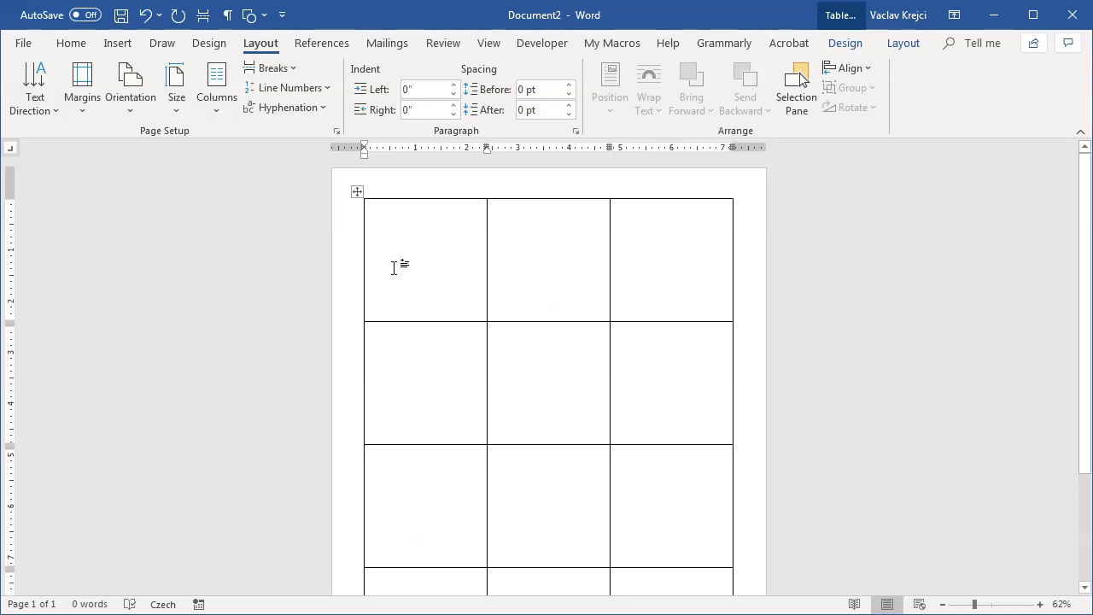
{"action": "left_click", "coordinate": [69, 42]}
{"action": "left_click", "coordinate": [25, 83]}
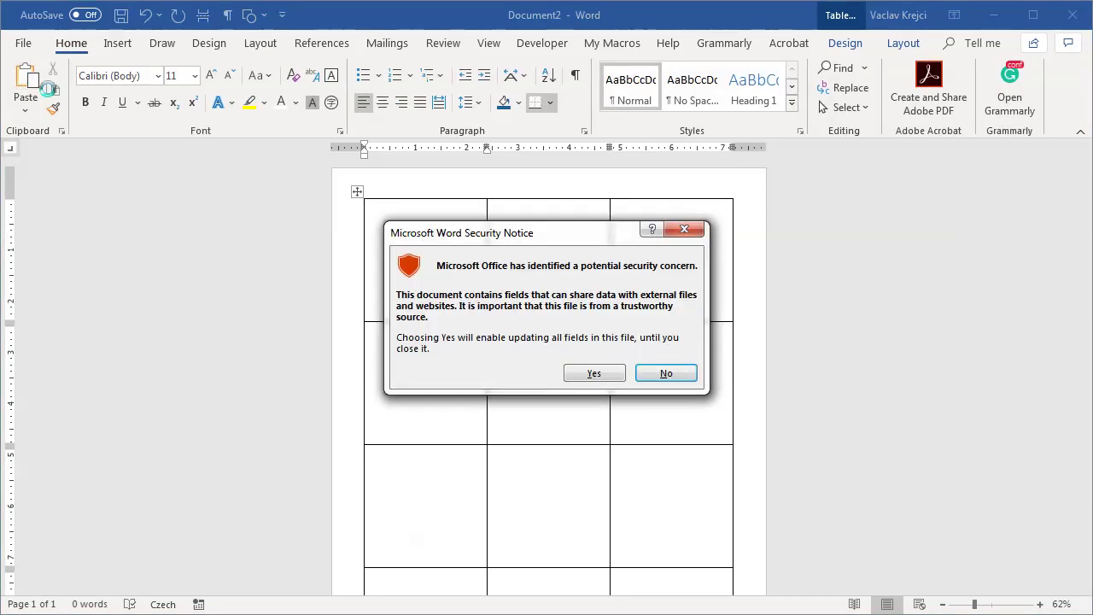
{"action": "left_click", "coordinate": [593, 375]}
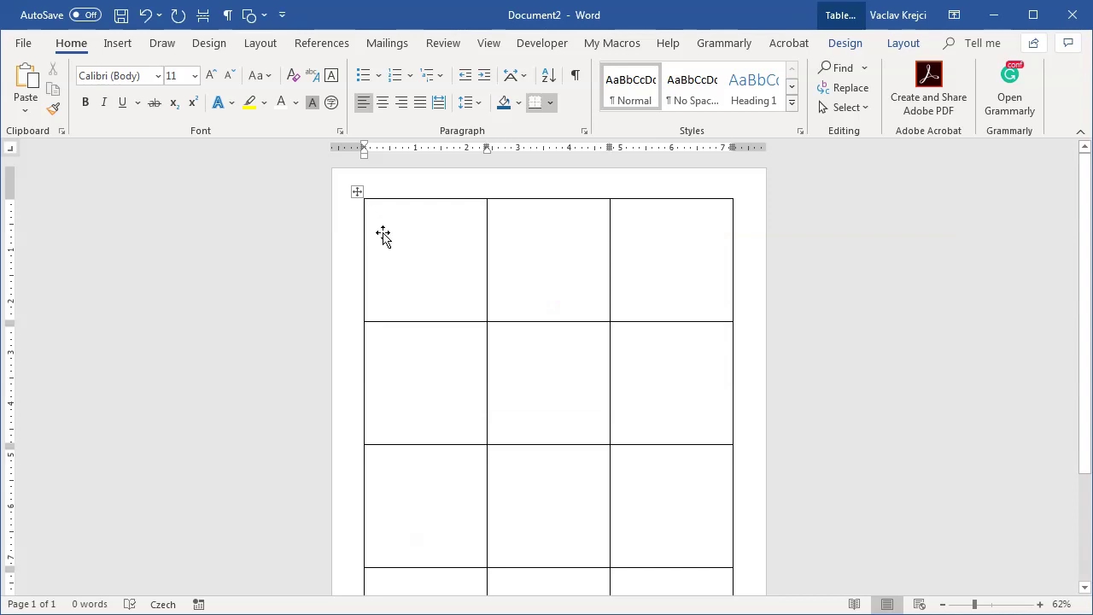
{"action": "left_click", "coordinate": [427, 250]}
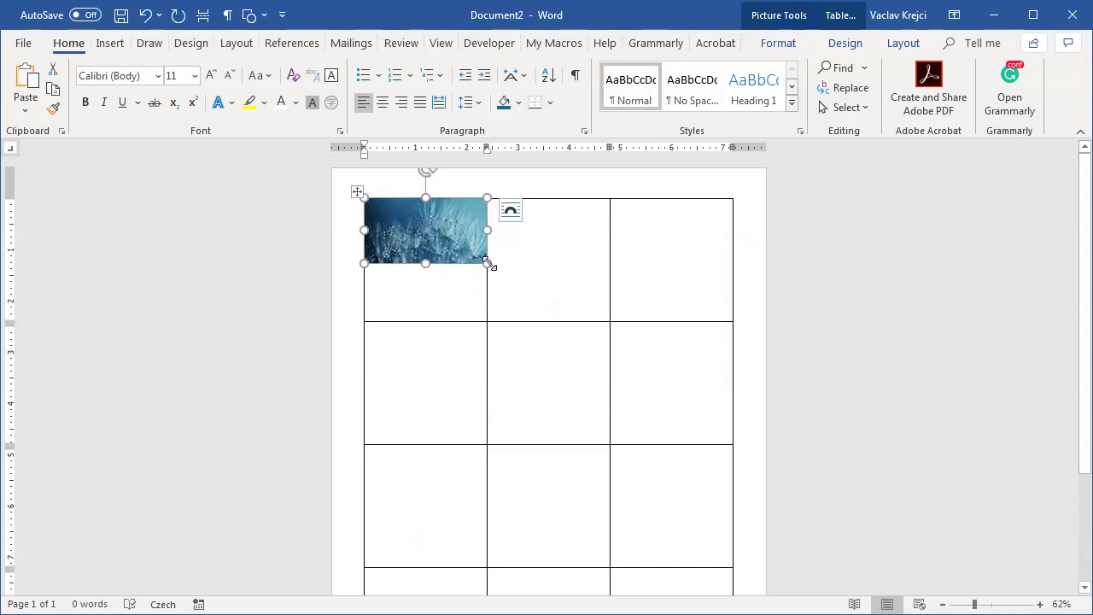
{"action": "left_click_drag", "start_coordinate": [489, 265], "coordinate": [606, 301]}
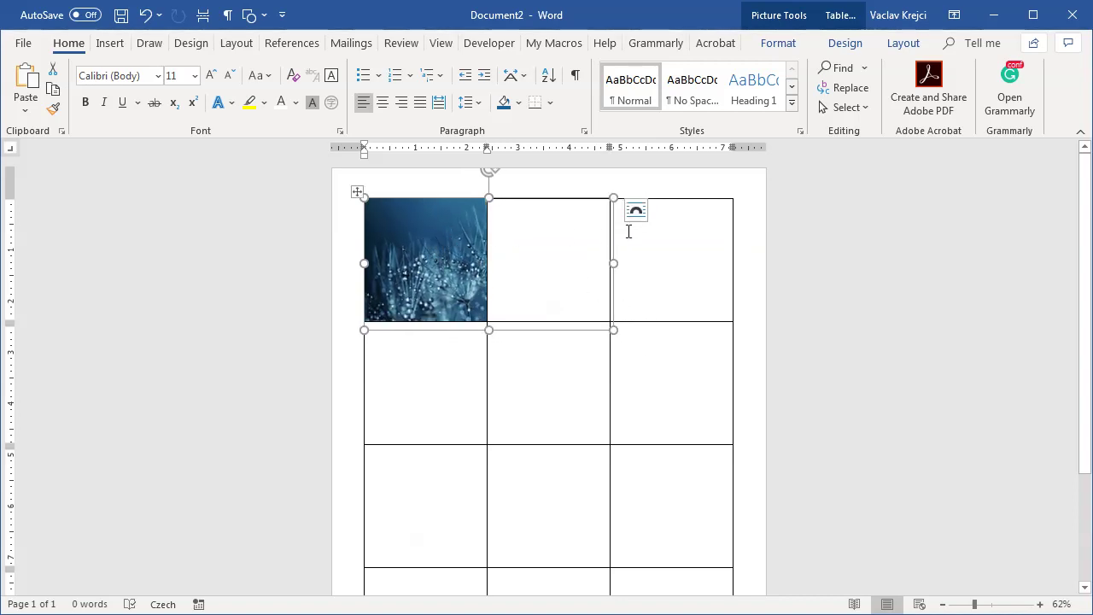
{"action": "left_click", "coordinate": [636, 212]}
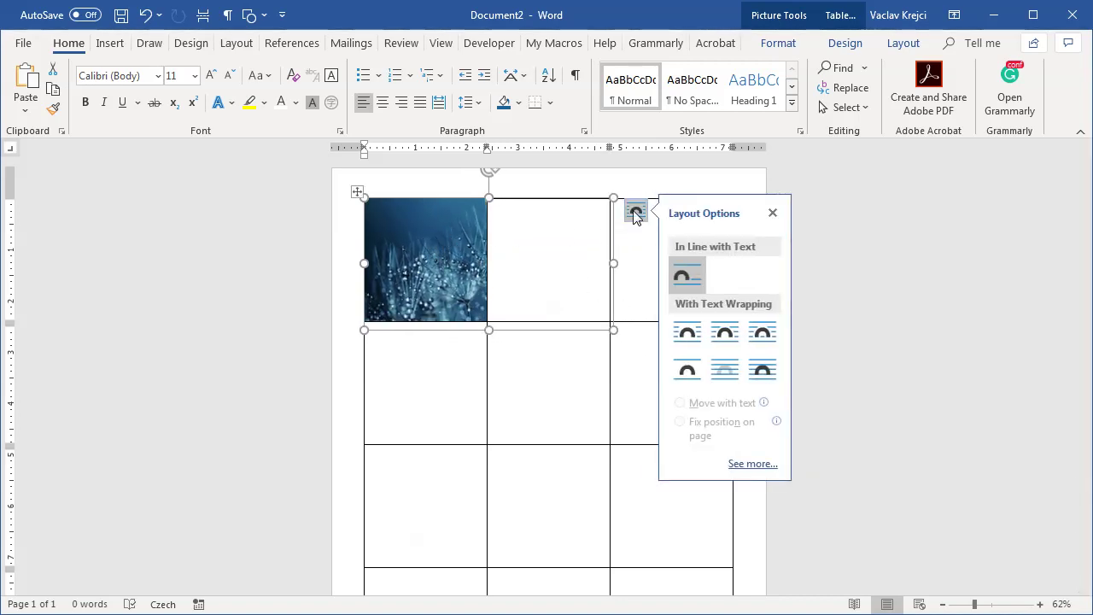
Give the dandelion photo Square wrapping and fit it into the table's top-left cell.
{"action": "left_click", "coordinate": [725, 372]}
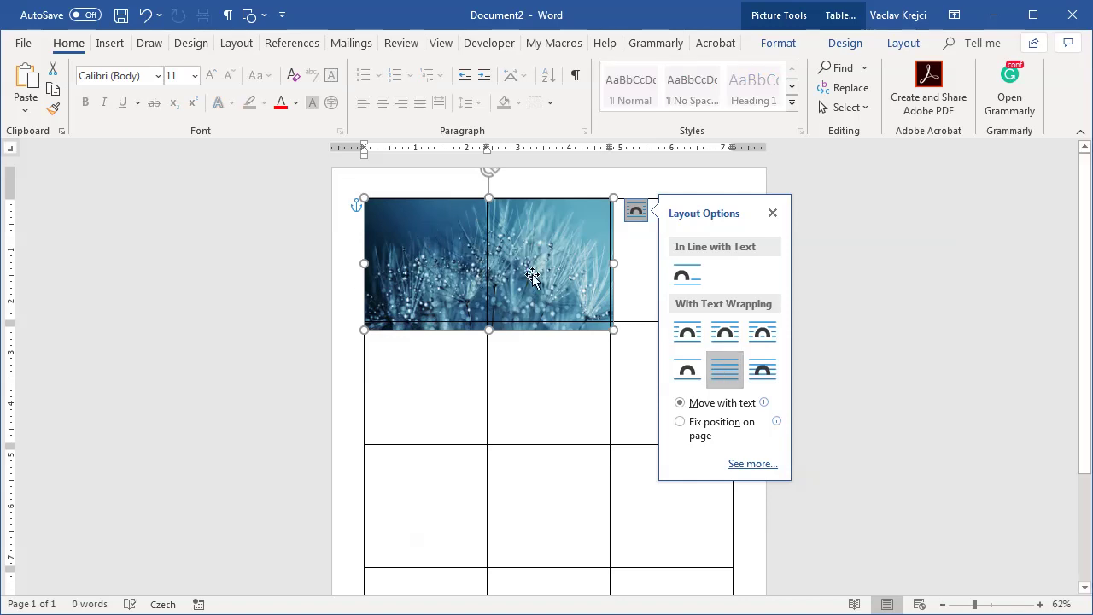
{"action": "left_click", "coordinate": [762, 374]}
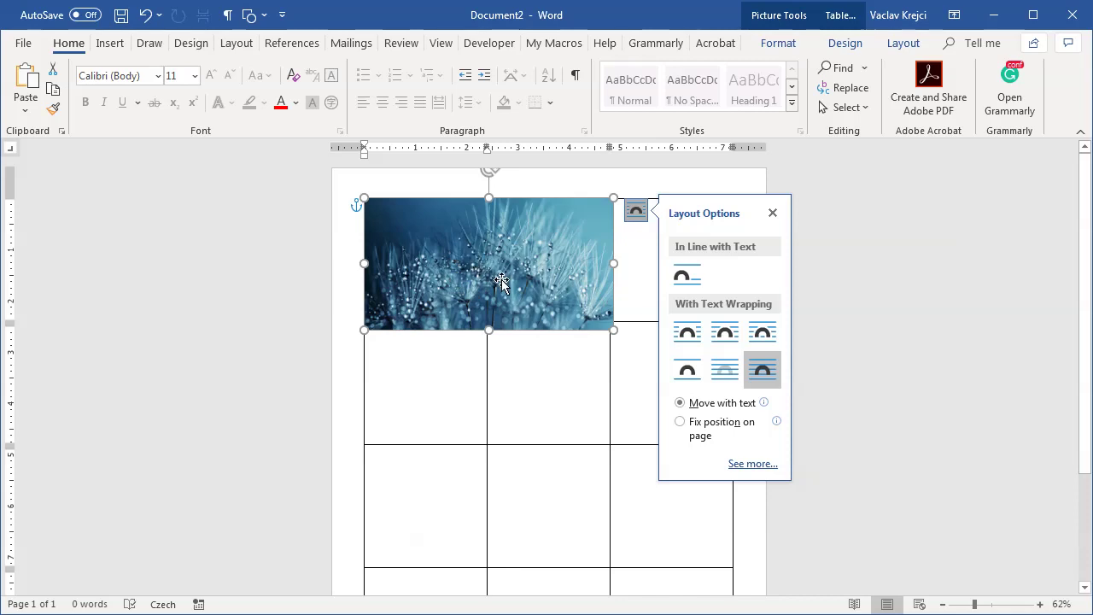
{"action": "mouse_move", "coordinate": [440, 249]}
{"action": "left_mouse_down"}
{"action": "mouse_move", "coordinate": [417, 258]}
{"action": "mouse_move", "coordinate": [510, 275]}
{"action": "mouse_move", "coordinate": [438, 258]}
{"action": "left_mouse_up"}
{"action": "left_click", "coordinate": [639, 228]}
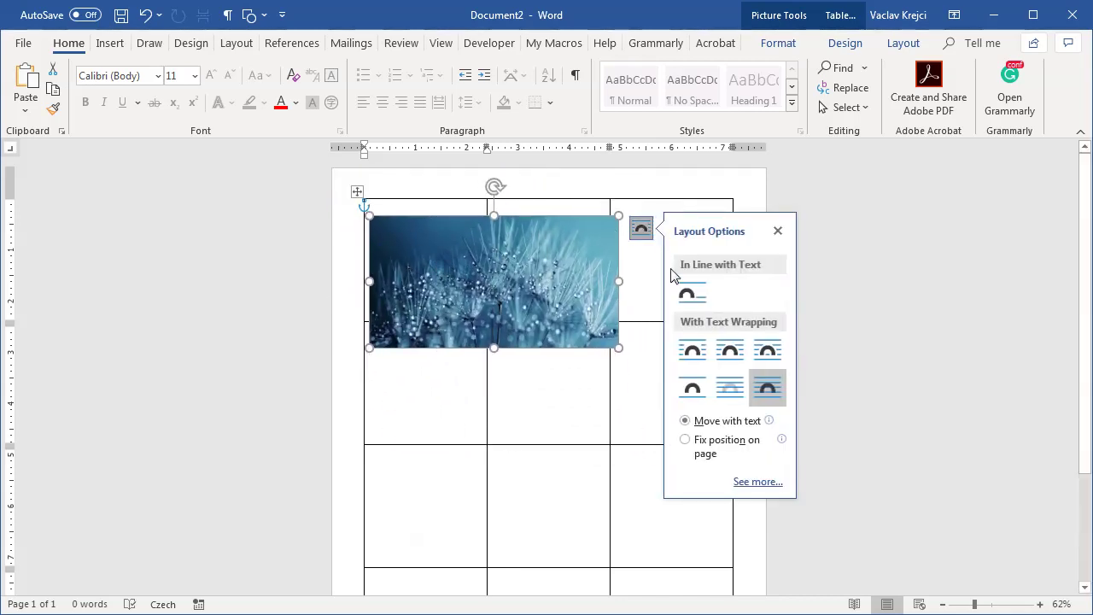
{"action": "left_click", "coordinate": [693, 351]}
{"action": "left_click_drag", "start_coordinate": [443, 265], "coordinate": [443, 249]}
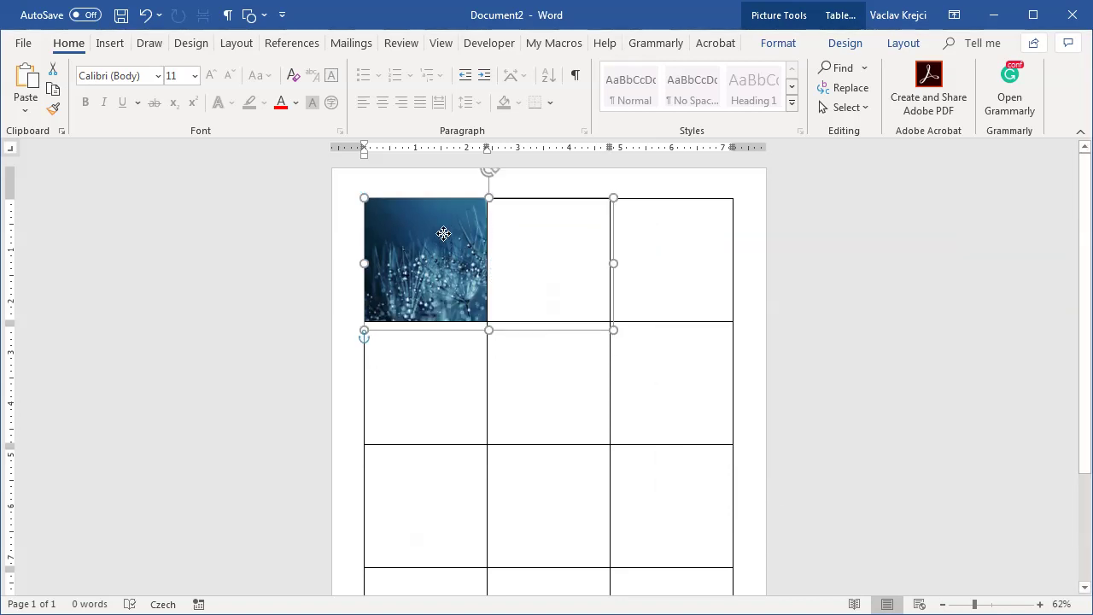
{"action": "left_click", "coordinate": [635, 210]}
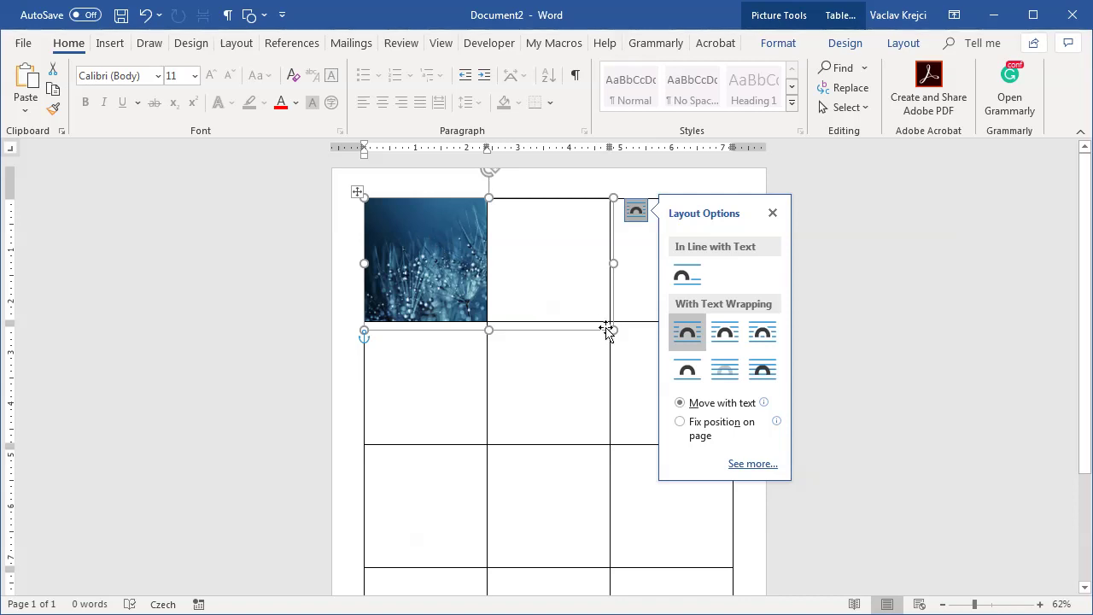
{"action": "left_click_drag", "start_coordinate": [614, 329], "coordinate": [606, 299]}
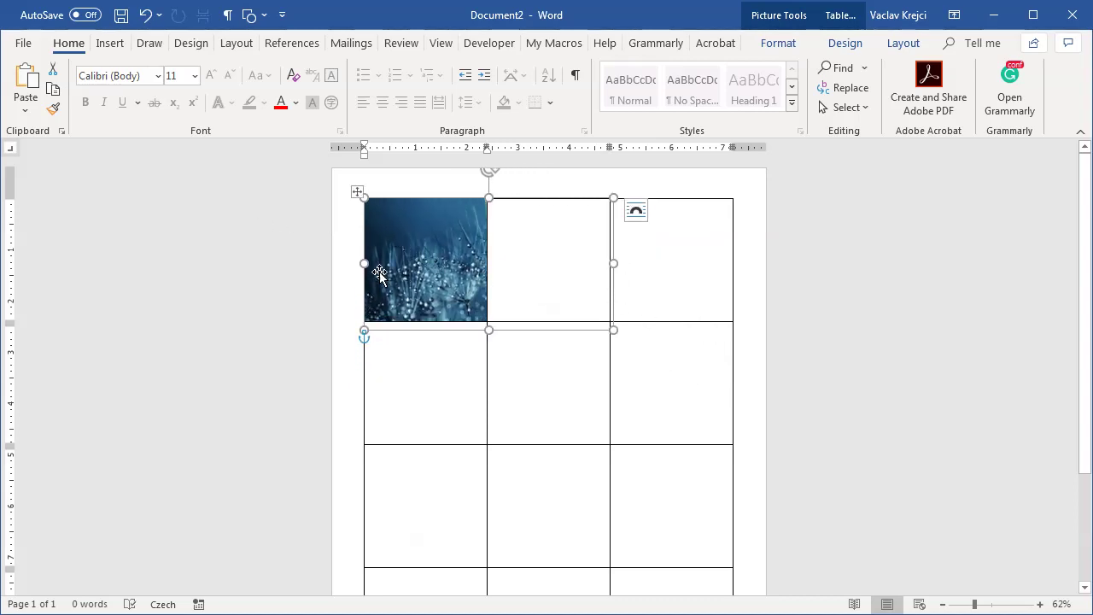
Crop the water-drop photo, sliding it left so a one-cell-wide portion fills the top-left cell.
{"action": "right_click", "coordinate": [452, 225]}
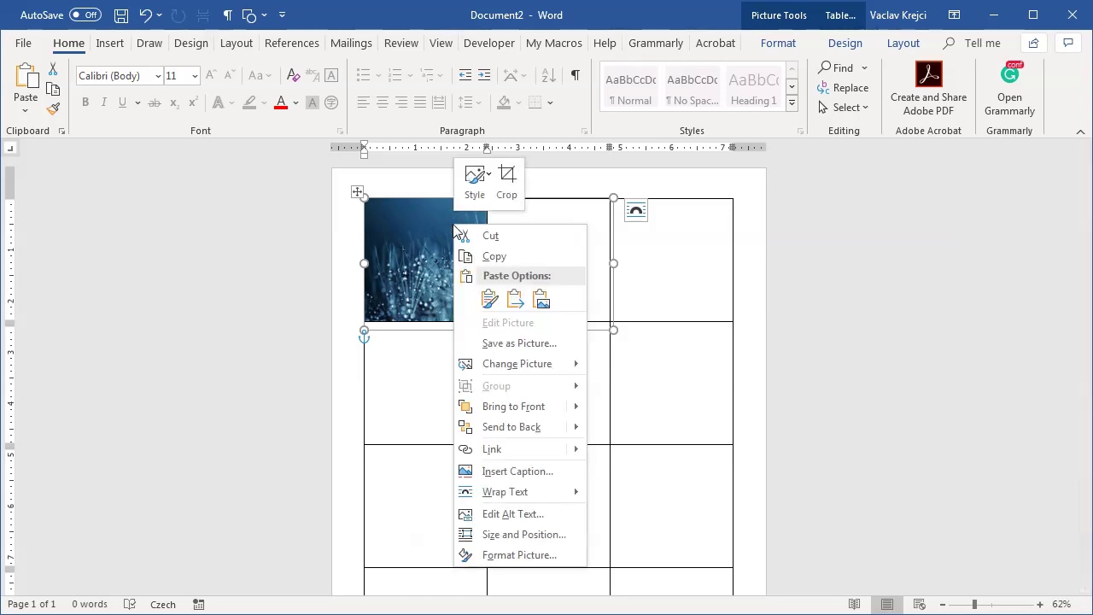
{"action": "left_click", "coordinate": [507, 193]}
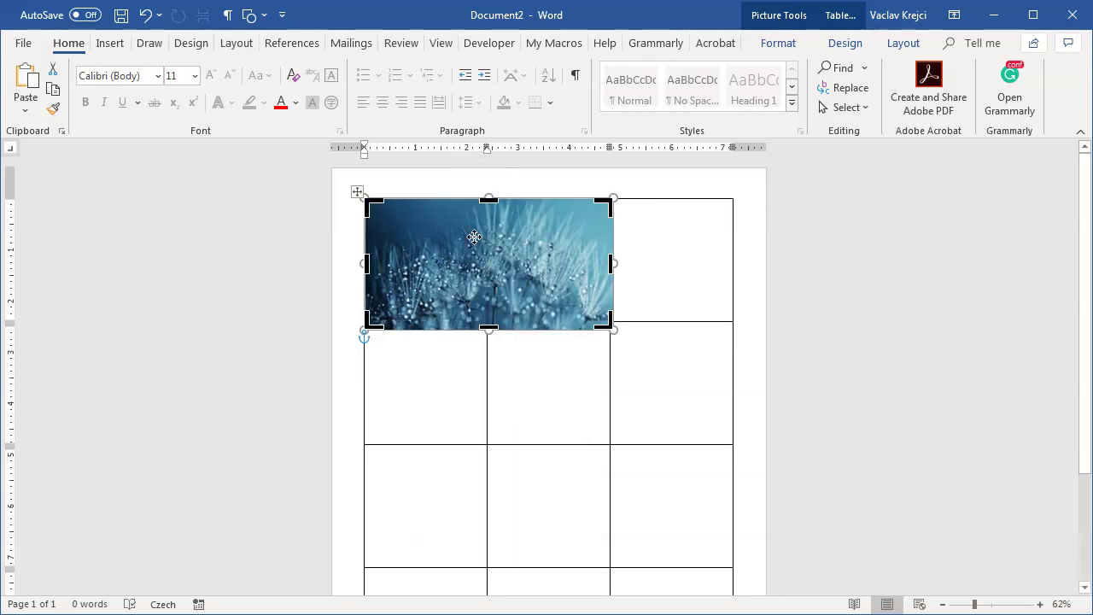
{"action": "left_click_drag", "start_coordinate": [468, 267], "coordinate": [400, 269]}
{"action": "left_click", "coordinate": [436, 350]}
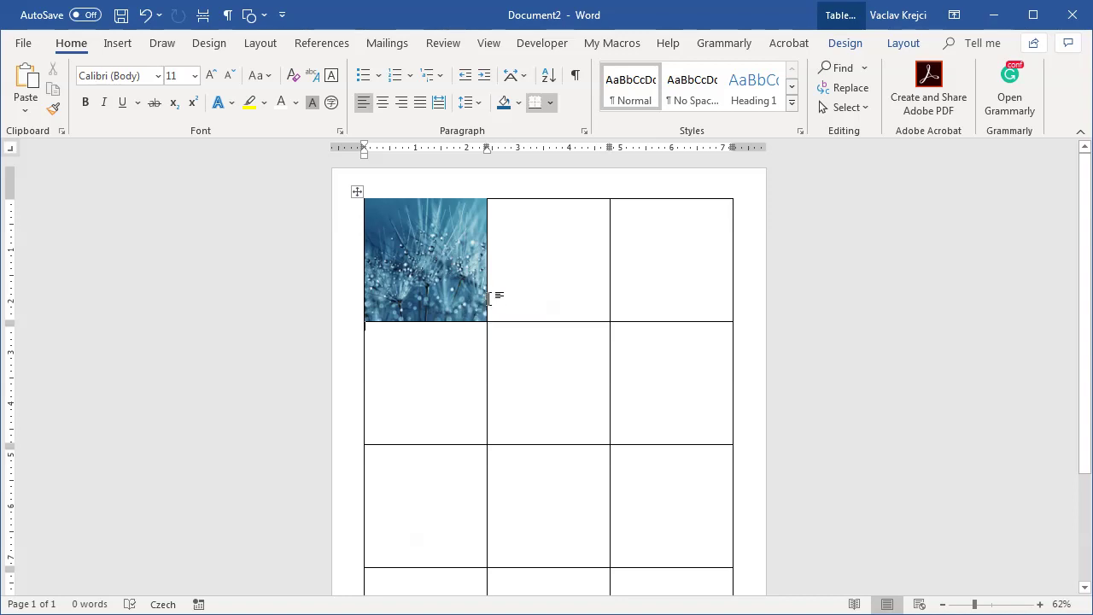
Merge the top row's second and third cells into one wide cell.
{"action": "scroll", "coordinate": [512, 311], "scroll_direction": "down", "scroll_amount": 3}
{"action": "scroll", "coordinate": [512, 307], "scroll_direction": "up", "scroll_amount": 3}
{"action": "scroll", "coordinate": [647, 307], "scroll_direction": "down", "scroll_amount": 2}
{"action": "scroll", "coordinate": [649, 317], "scroll_direction": "up", "scroll_amount": 2}
{"action": "left_click_drag", "start_coordinate": [558, 267], "coordinate": [635, 266]}
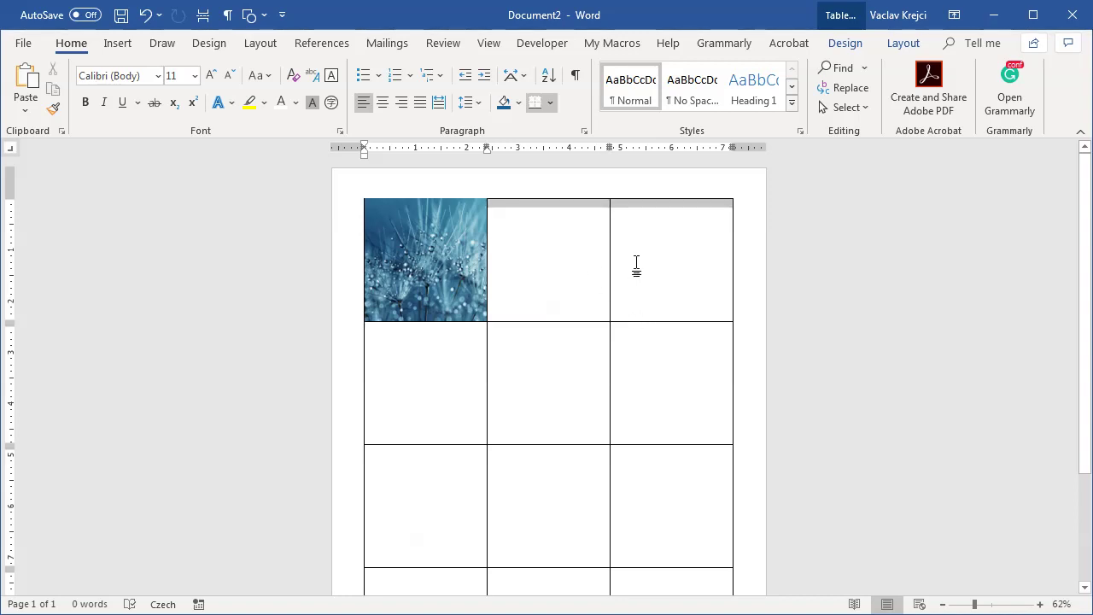
{"action": "left_click", "coordinate": [589, 224]}
{"action": "left_click", "coordinate": [647, 225], "text": "shift"}
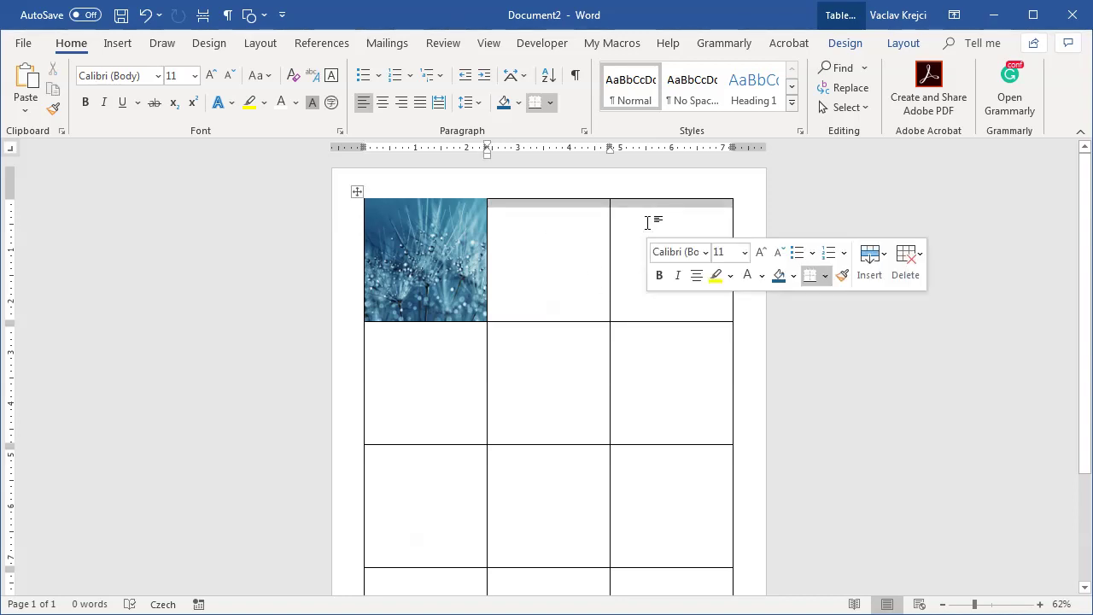
{"action": "left_click", "coordinate": [845, 42]}
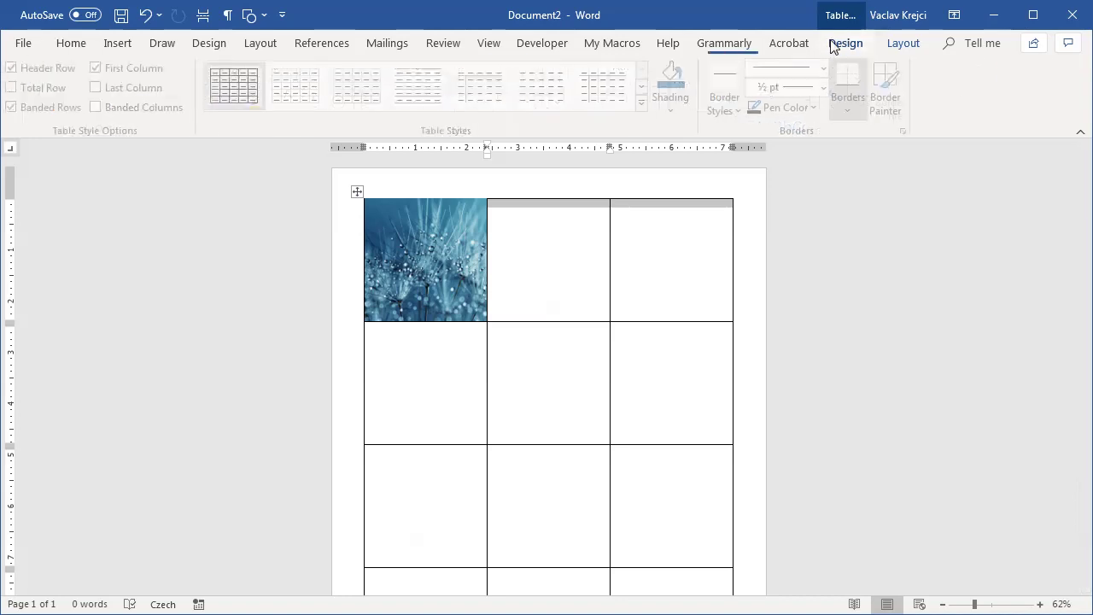
{"action": "left_click", "coordinate": [905, 45]}
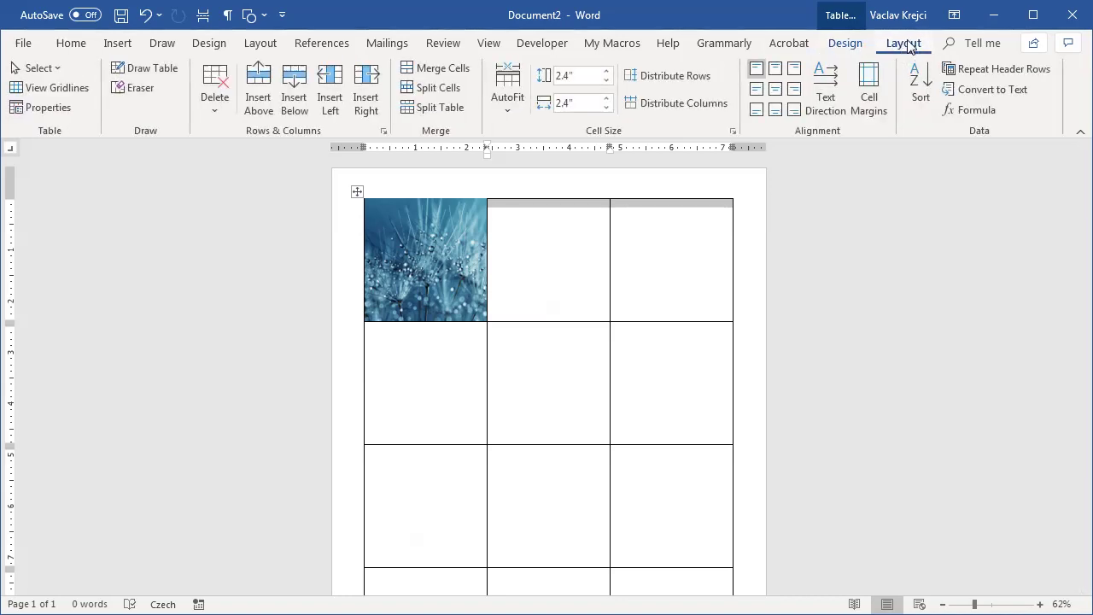
{"action": "left_click", "coordinate": [439, 68]}
{"action": "left_click", "coordinate": [571, 368]}
Merge column one's cells in rows two and three, and row three's second and third cells.
{"action": "scroll", "coordinate": [608, 353], "scroll_direction": "down", "scroll_amount": 1}
{"action": "left_click_drag", "start_coordinate": [410, 375], "coordinate": [431, 468]}
{"action": "left_click", "coordinate": [444, 75]}
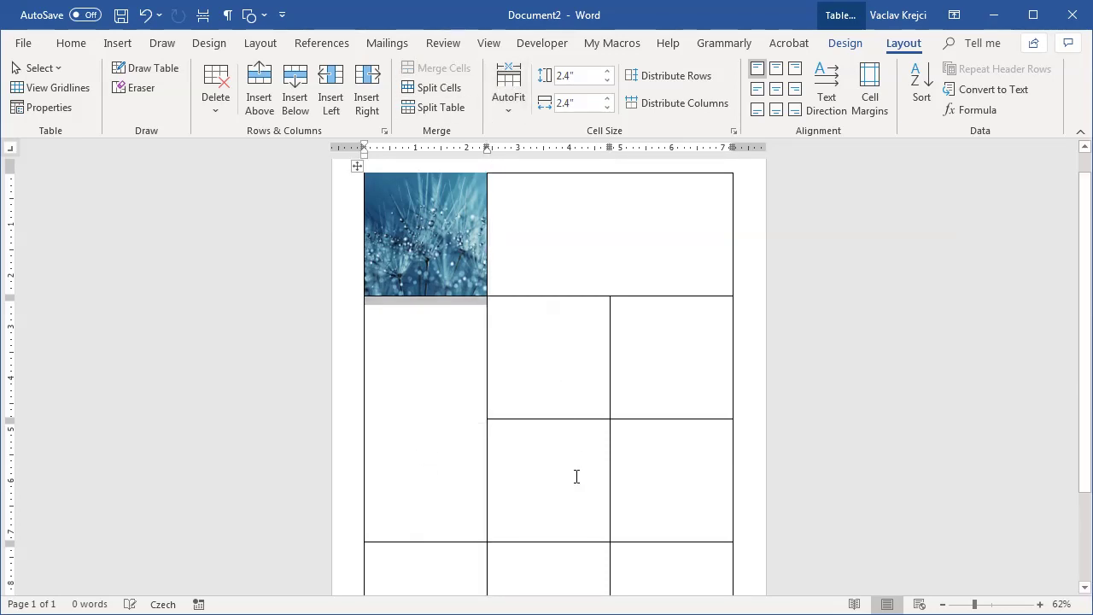
{"action": "left_click_drag", "start_coordinate": [576, 476], "coordinate": [683, 476]}
{"action": "left_click", "coordinate": [436, 69]}
Merge row four's first and second cells into one wide cell.
{"action": "scroll", "coordinate": [598, 512], "scroll_direction": "down", "scroll_amount": 1}
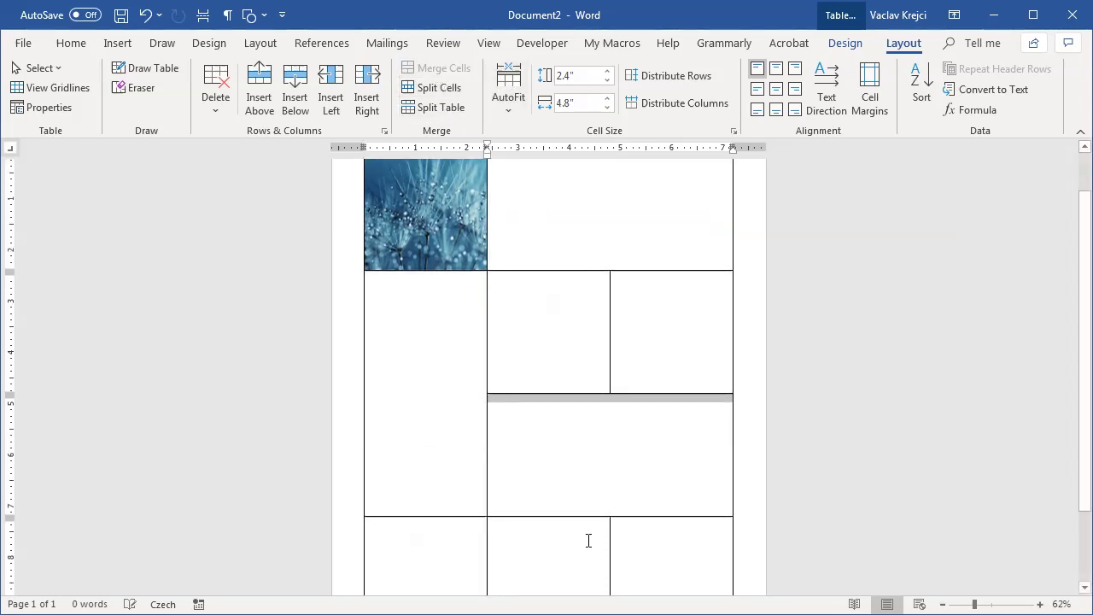
{"action": "left_click_drag", "start_coordinate": [588, 539], "coordinate": [655, 551]}
{"action": "scroll", "coordinate": [624, 427], "scroll_direction": "down", "scroll_amount": 3}
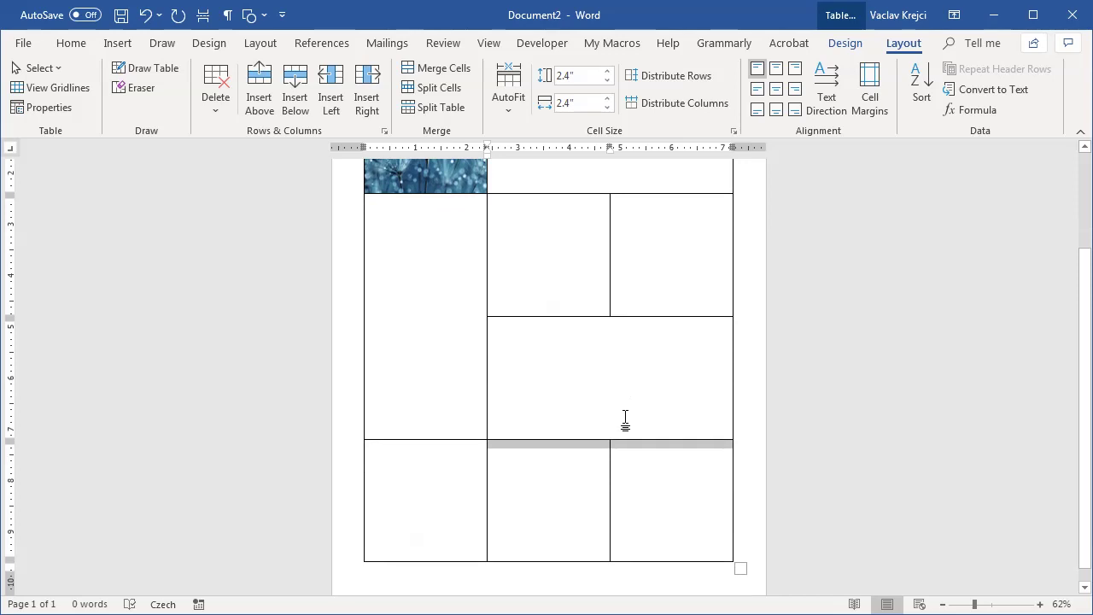
{"action": "left_click", "coordinate": [551, 483]}
{"action": "left_click", "coordinate": [662, 462], "text": "shift"}
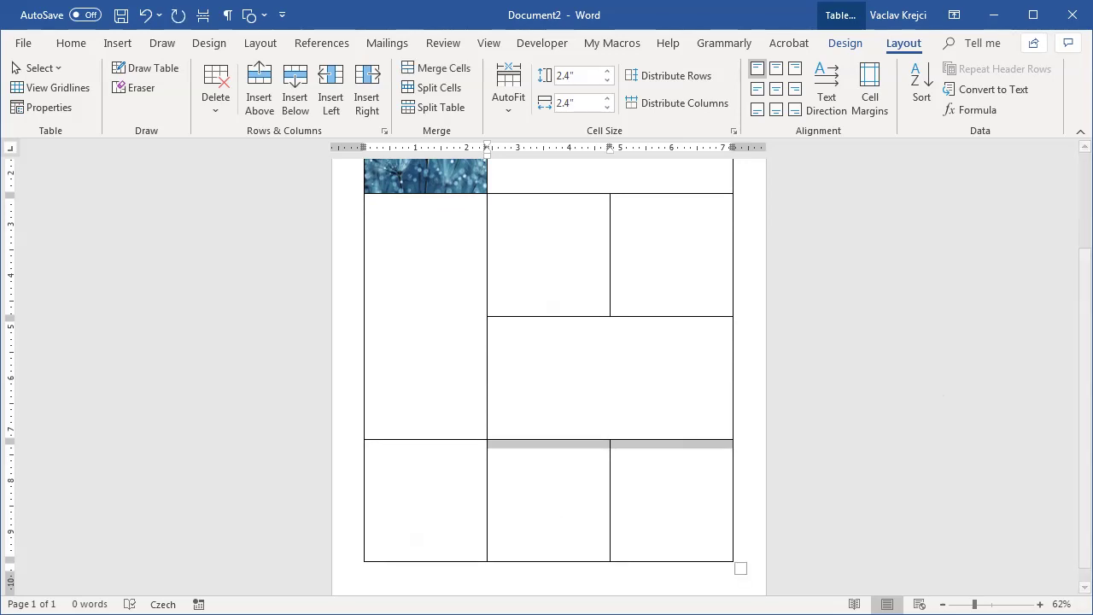
{"action": "key", "text": "ctrl+z"}
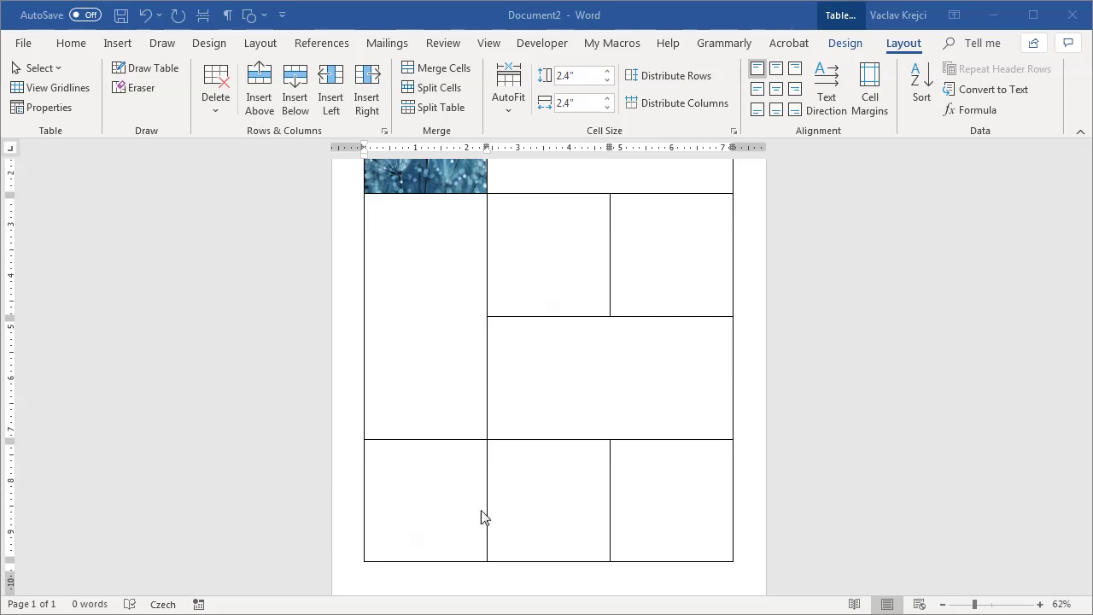
{"action": "left_click_drag", "start_coordinate": [486, 470], "coordinate": [525, 450]}
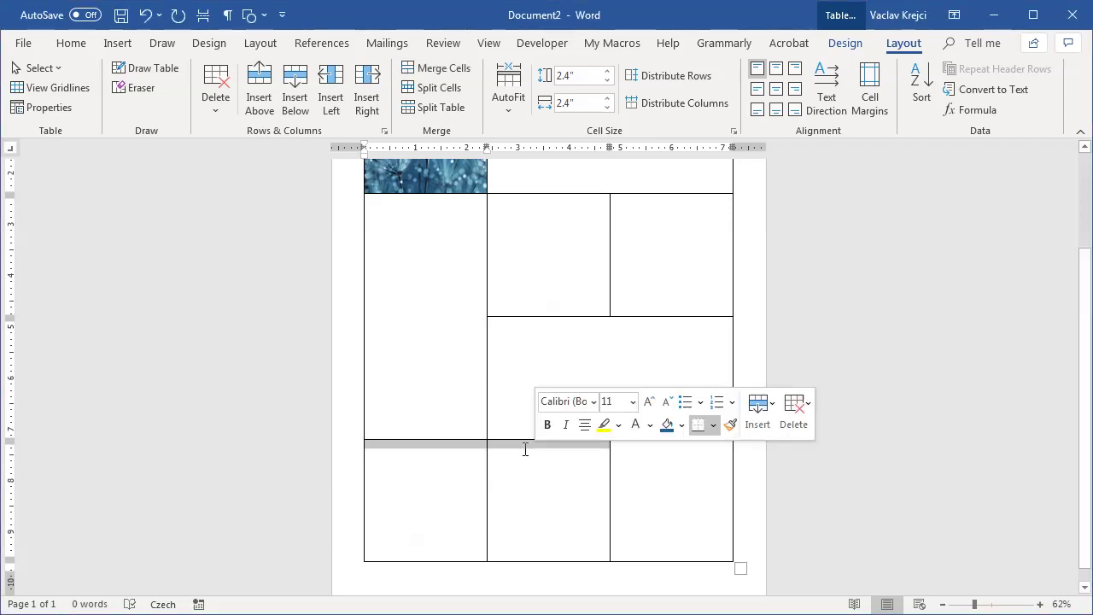
{"action": "left_click", "coordinate": [436, 67]}
{"action": "left_click", "coordinate": [676, 472]}
{"action": "scroll", "coordinate": [674, 427], "scroll_direction": "up", "scroll_amount": 2}
{"action": "scroll", "coordinate": [675, 382], "scroll_direction": "up", "scroll_amount": 1}
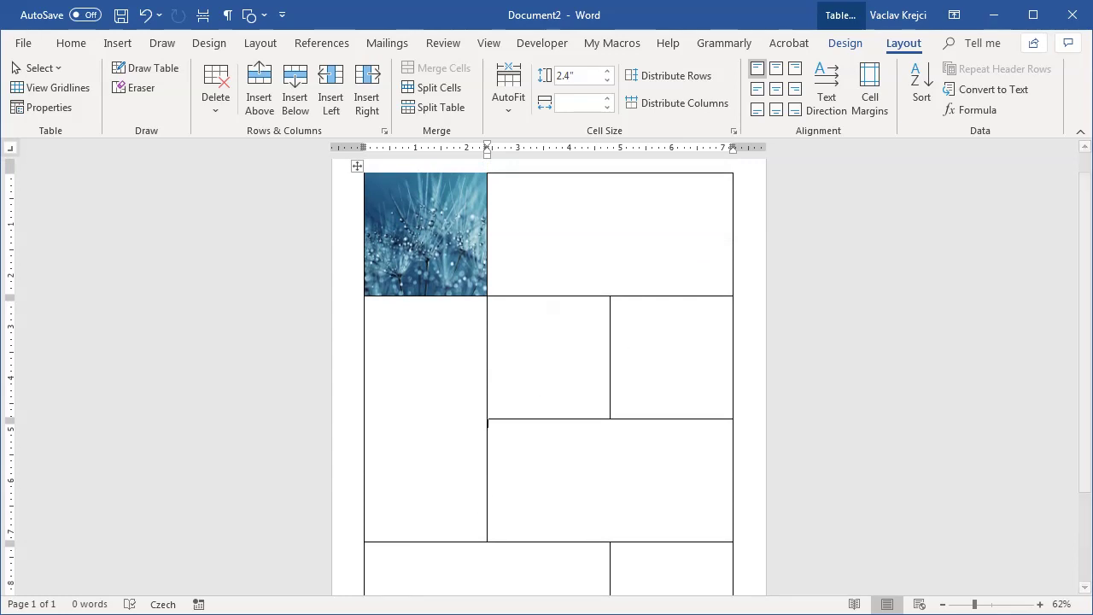
Copy the Blue Petals flower photo from its Pexels page and return to Word.
{"action": "mouse_move", "coordinate": [324, 613]}
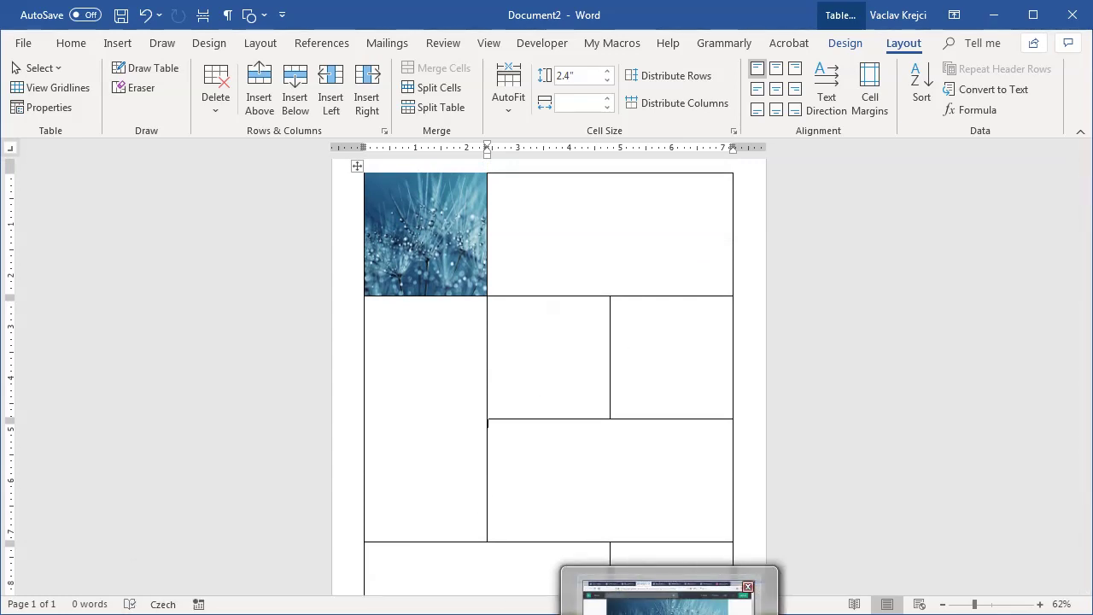
{"action": "left_click", "coordinate": [672, 608]}
{"action": "left_click", "coordinate": [489, 17]}
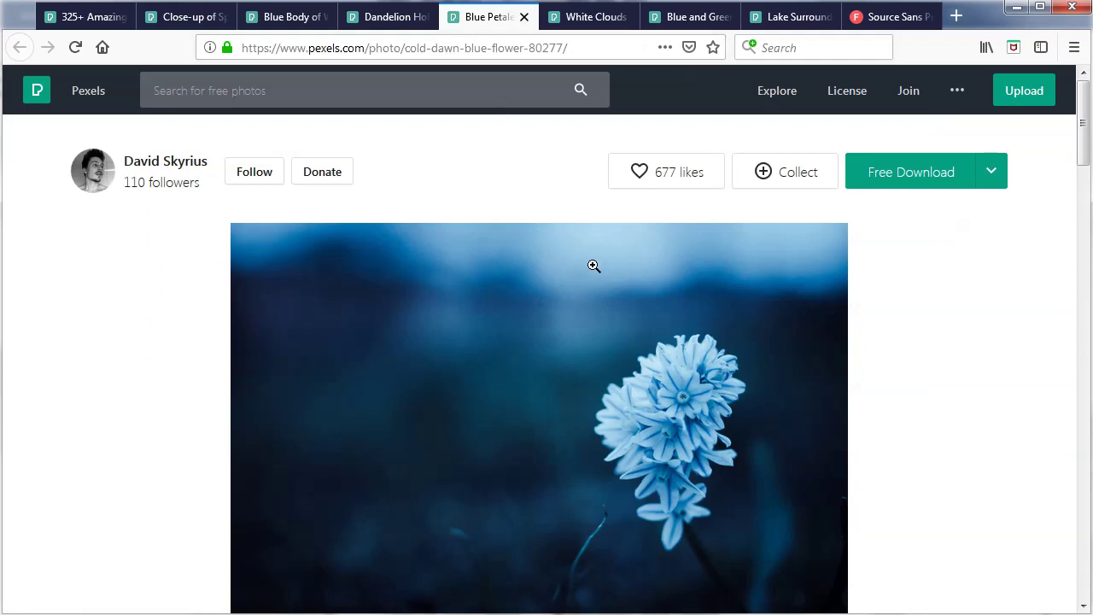
{"action": "scroll", "coordinate": [593, 265], "scroll_direction": "down", "scroll_amount": 2}
{"action": "right_click", "coordinate": [523, 245]}
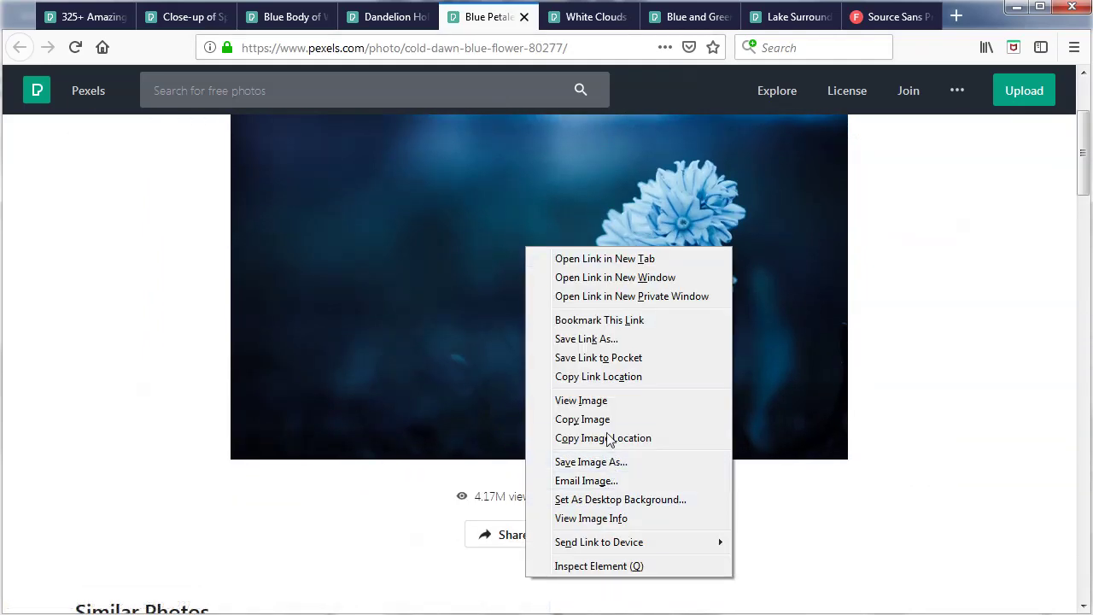
{"action": "left_click", "coordinate": [603, 420]}
{"action": "key", "text": "alt+Tab"}
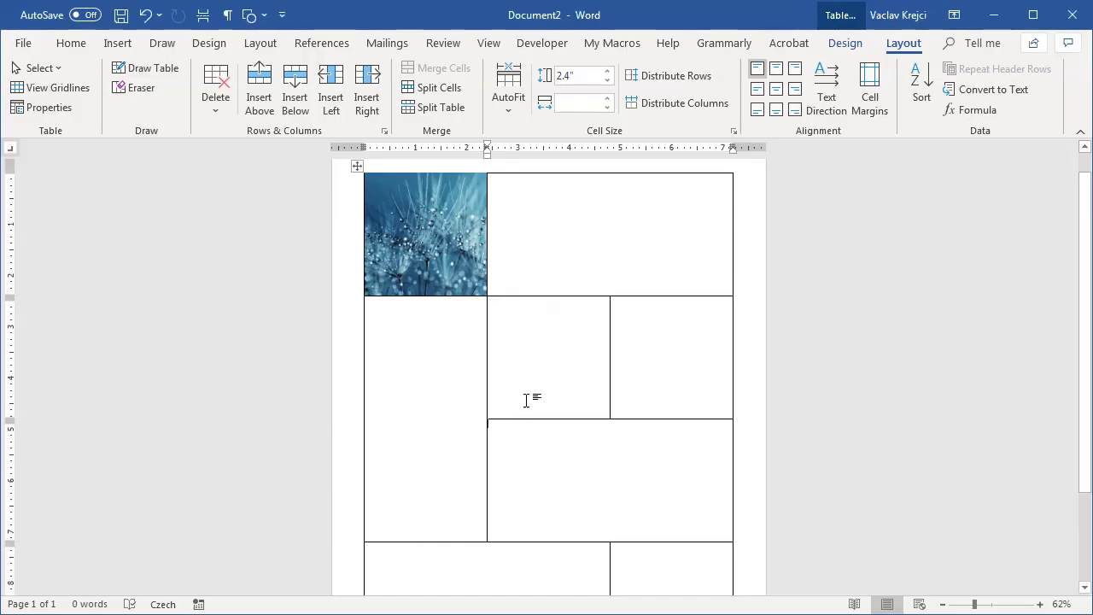
Paste the flower photo into row two's middle cell and enlarge it.
{"action": "left_click", "coordinate": [535, 337]}
{"action": "key", "text": "ctrl+v"}
{"action": "left_click", "coordinate": [611, 376]}
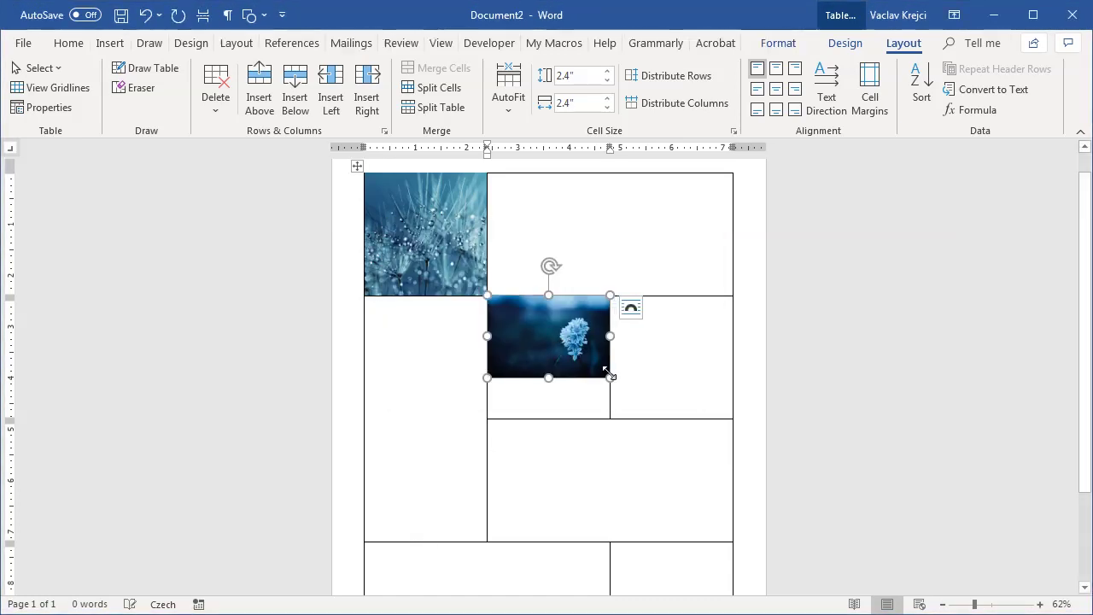
{"action": "left_click_drag", "start_coordinate": [625, 386], "coordinate": [686, 428]}
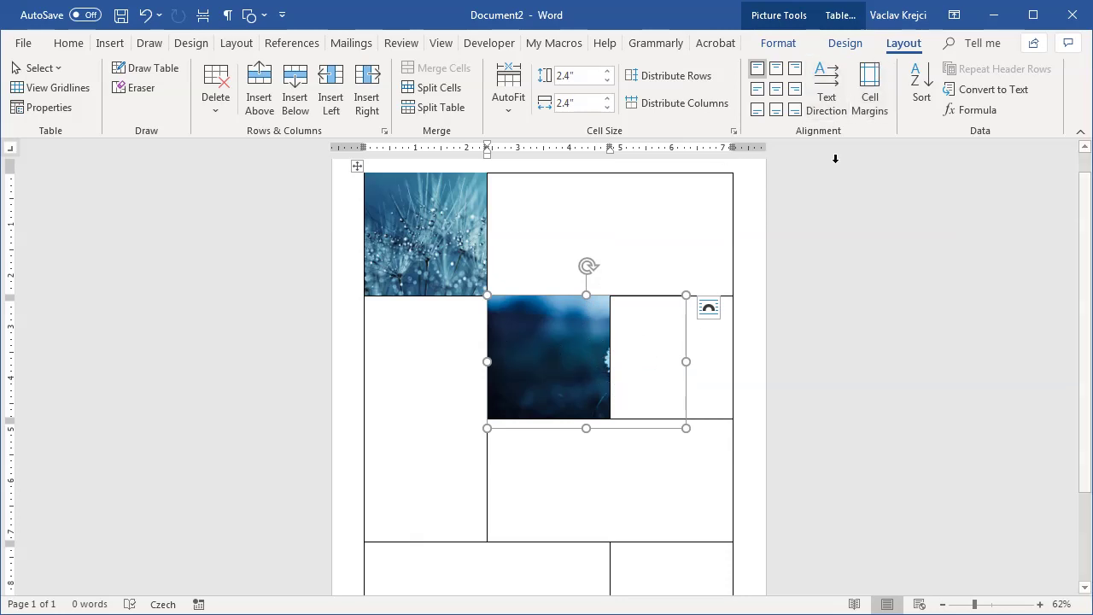
Crop the flower photo, shifting it left to frame the flower within the cell.
{"action": "right_click", "coordinate": [579, 334]}
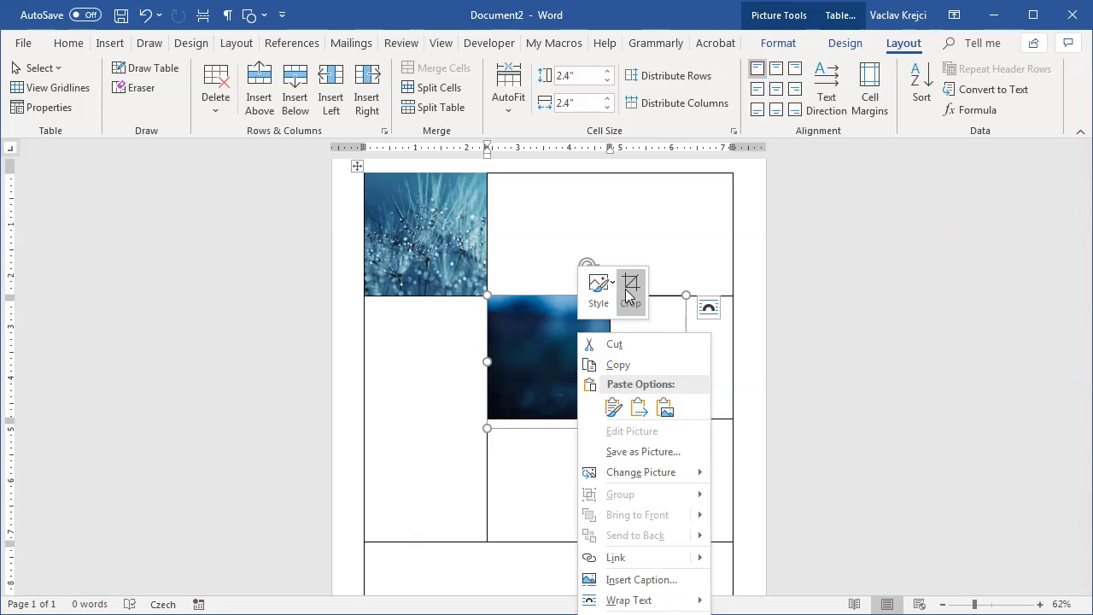
{"action": "left_click", "coordinate": [778, 43]}
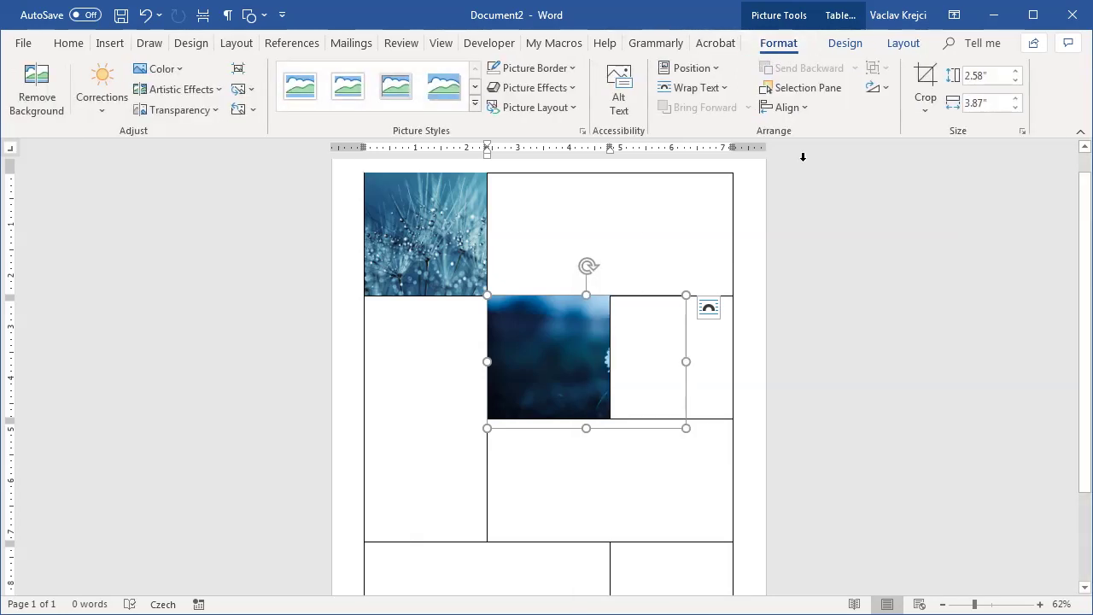
{"action": "left_click", "coordinate": [925, 86]}
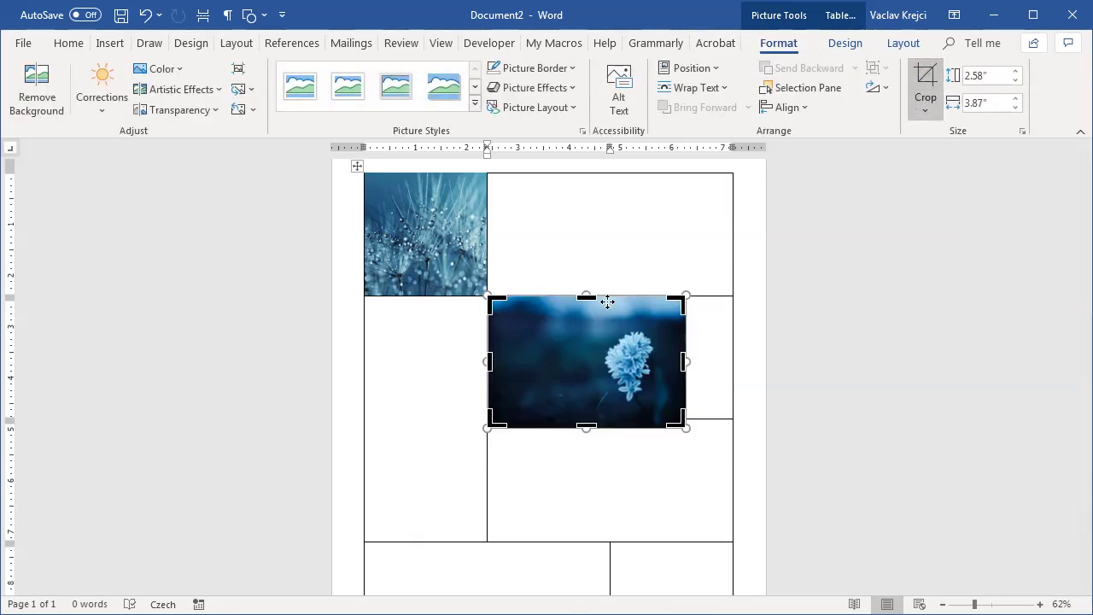
{"action": "left_click_drag", "start_coordinate": [601, 335], "coordinate": [534, 370]}
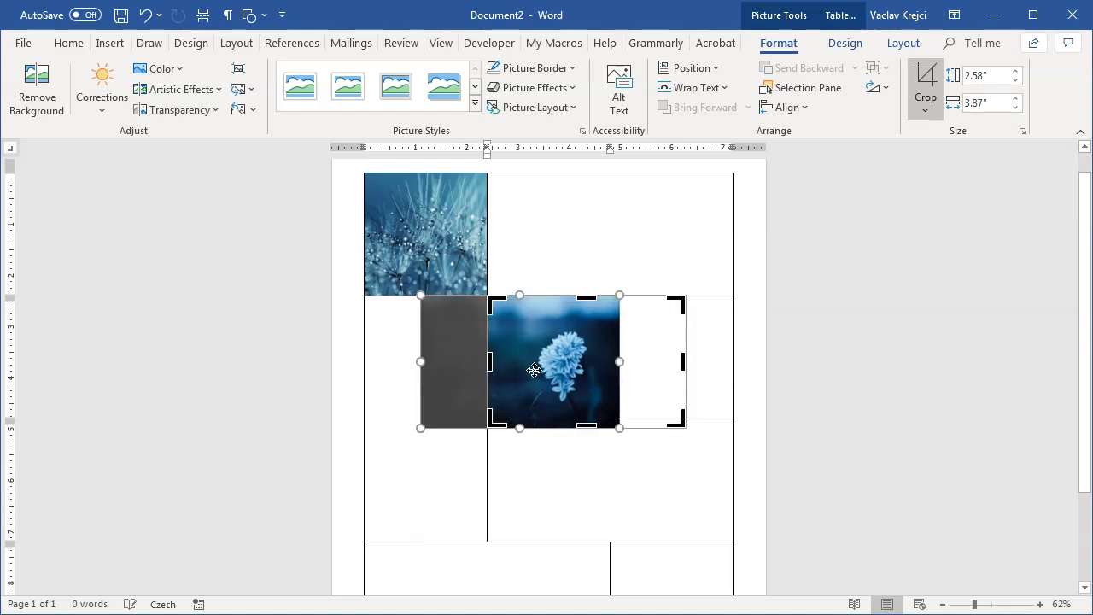
{"action": "left_click", "coordinate": [588, 226]}
{"action": "key", "text": "alt+Tab"}
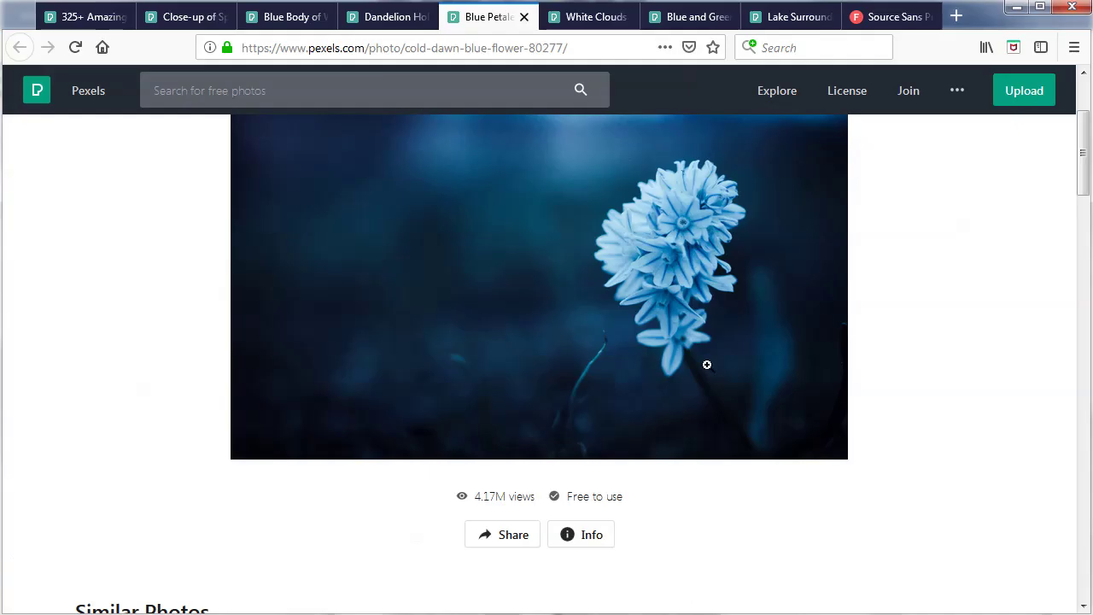
Copy the White Clouds photo and paste it into the table, enlarged across the top-right cell.
{"action": "left_click", "coordinate": [608, 29]}
{"action": "right_click", "coordinate": [513, 317]}
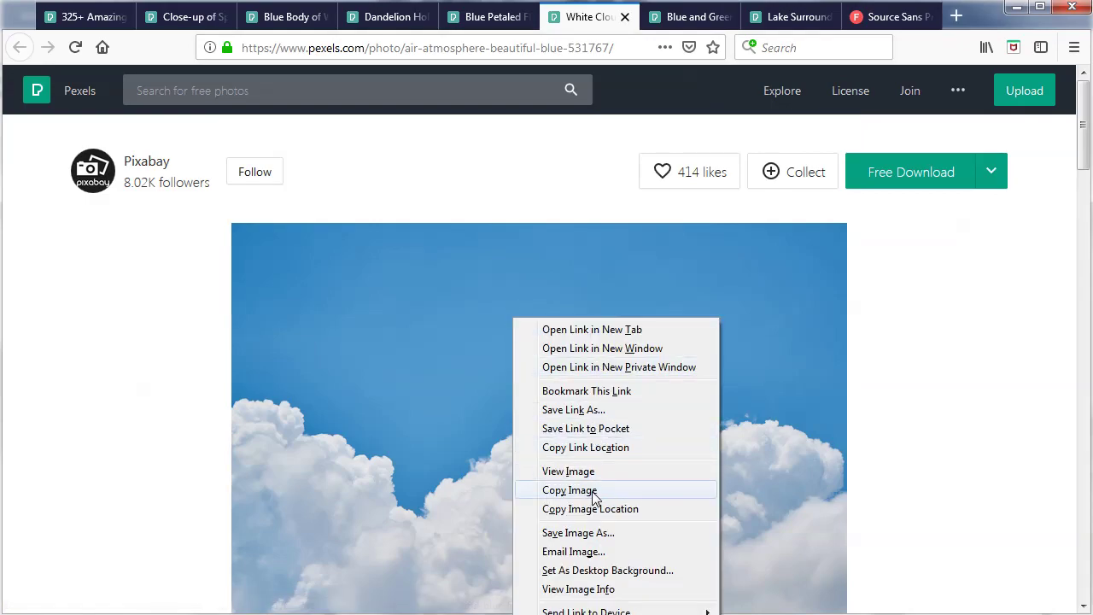
{"action": "left_click", "coordinate": [596, 493]}
{"action": "key", "text": "alt+Tab"}
{"action": "key", "text": "ctrl+v"}
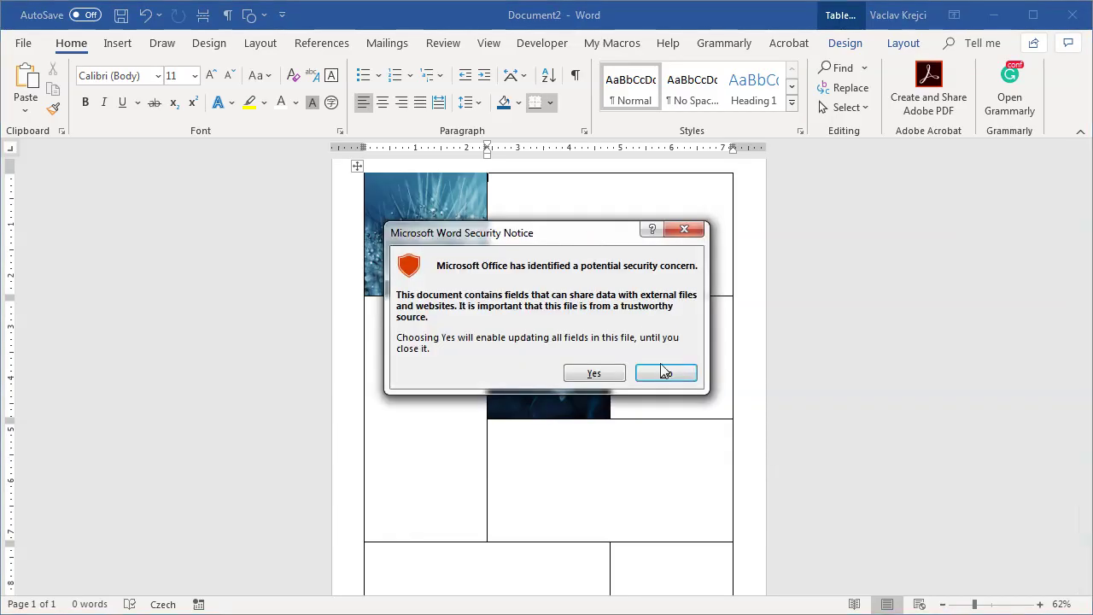
{"action": "left_click", "coordinate": [663, 374]}
{"action": "left_click_drag", "start_coordinate": [672, 296], "coordinate": [737, 339]}
Copy the blue-green painting photo into the empty right cell, enlarged to fill it.
{"action": "key", "text": "alt+Tab"}
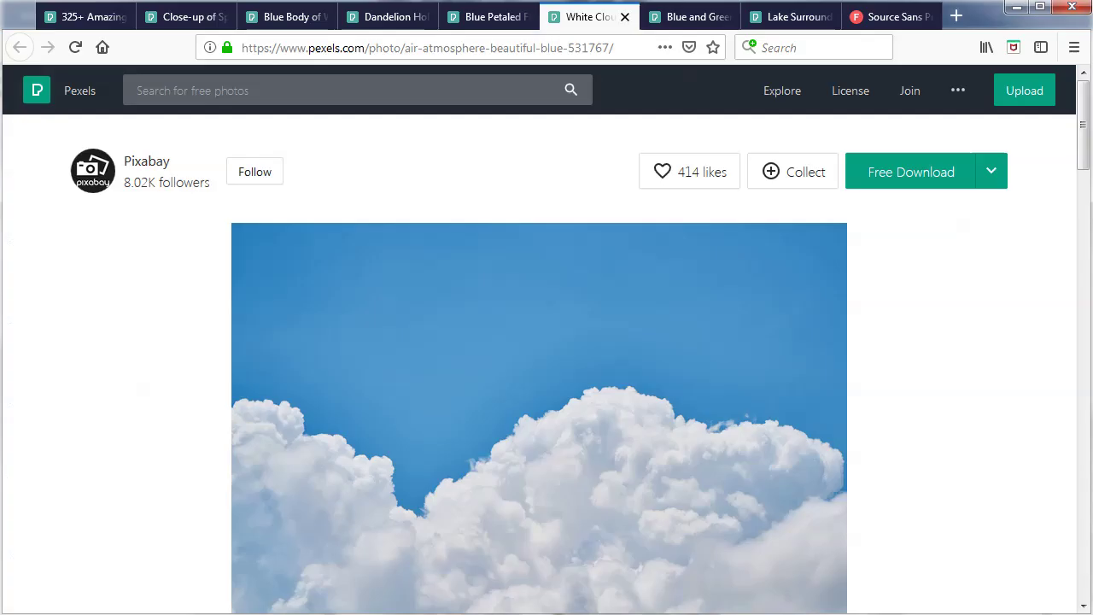
{"action": "key", "text": "ctrl+Tab"}
{"action": "right_click", "coordinate": [531, 461]}
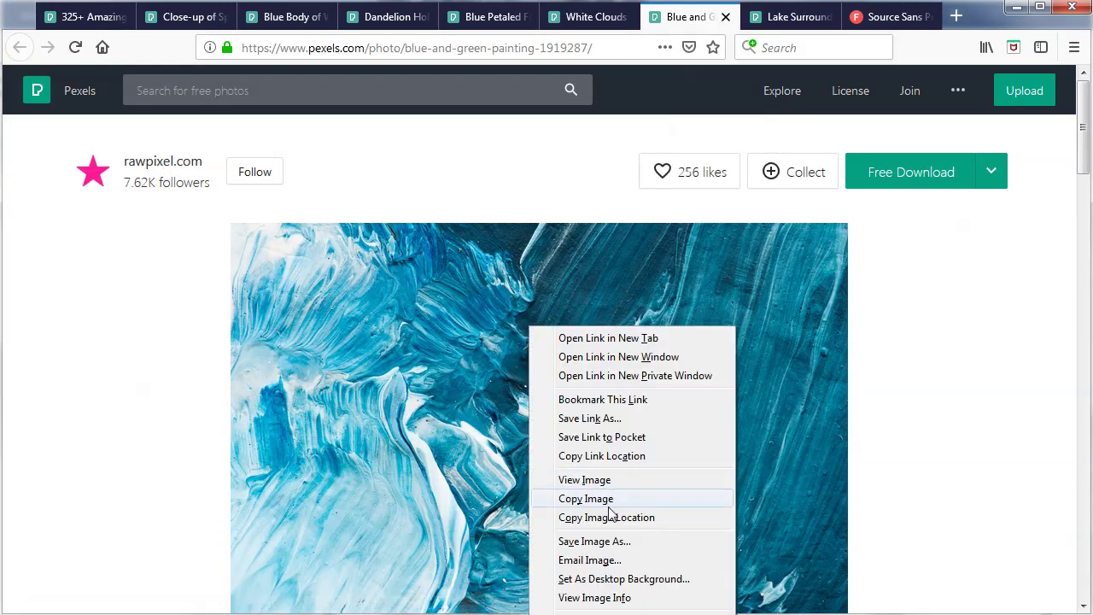
{"action": "left_click", "coordinate": [609, 498]}
{"action": "key", "text": "alt+Tab"}
{"action": "left_click", "coordinate": [678, 386]}
{"action": "key", "text": "ctrl+v"}
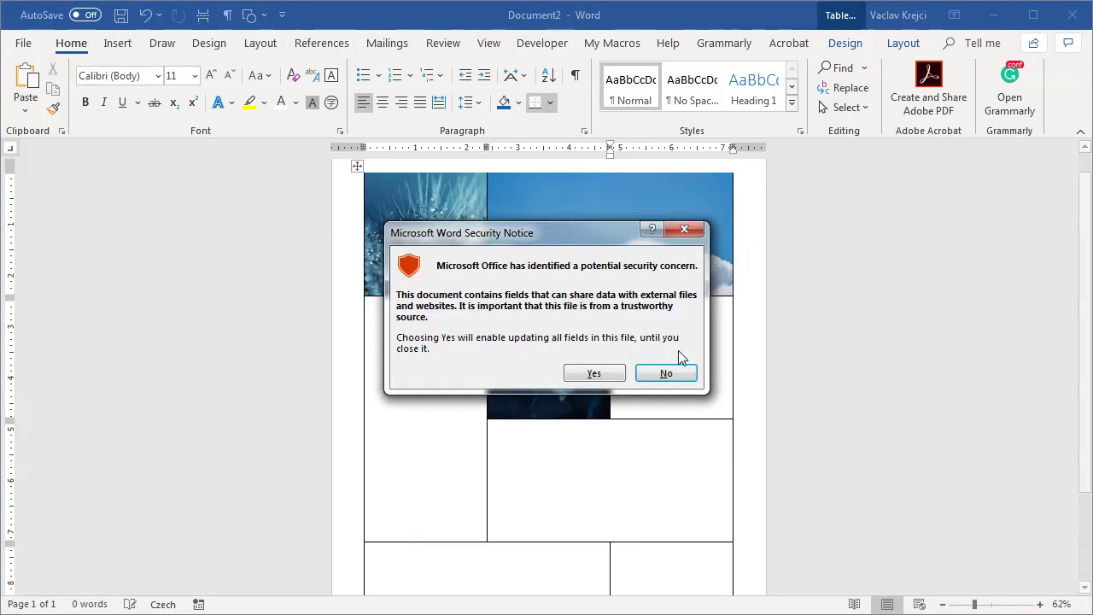
{"action": "left_click", "coordinate": [598, 373]}
{"action": "left_click", "coordinate": [726, 376]}
{"action": "left_click_drag", "start_coordinate": [727, 380], "coordinate": [787, 427]}
Copy the lake photo into the tall left cell and enlarge it down the cell.
{"action": "key", "text": "alt+Tab"}
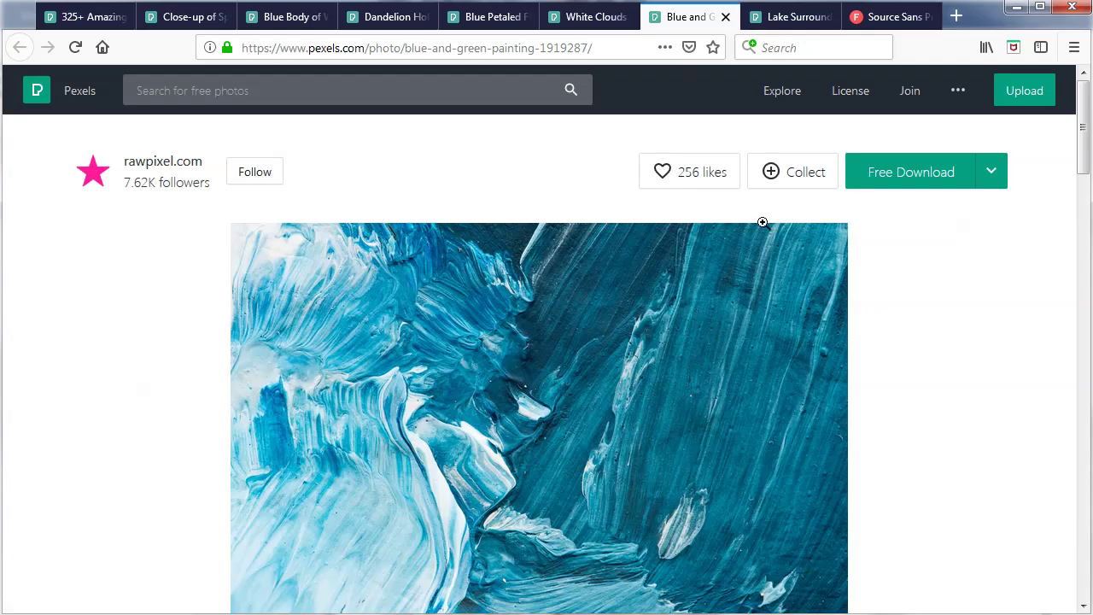
{"action": "left_click", "coordinate": [786, 17]}
{"action": "right_click", "coordinate": [553, 333]}
{"action": "left_click", "coordinate": [653, 504]}
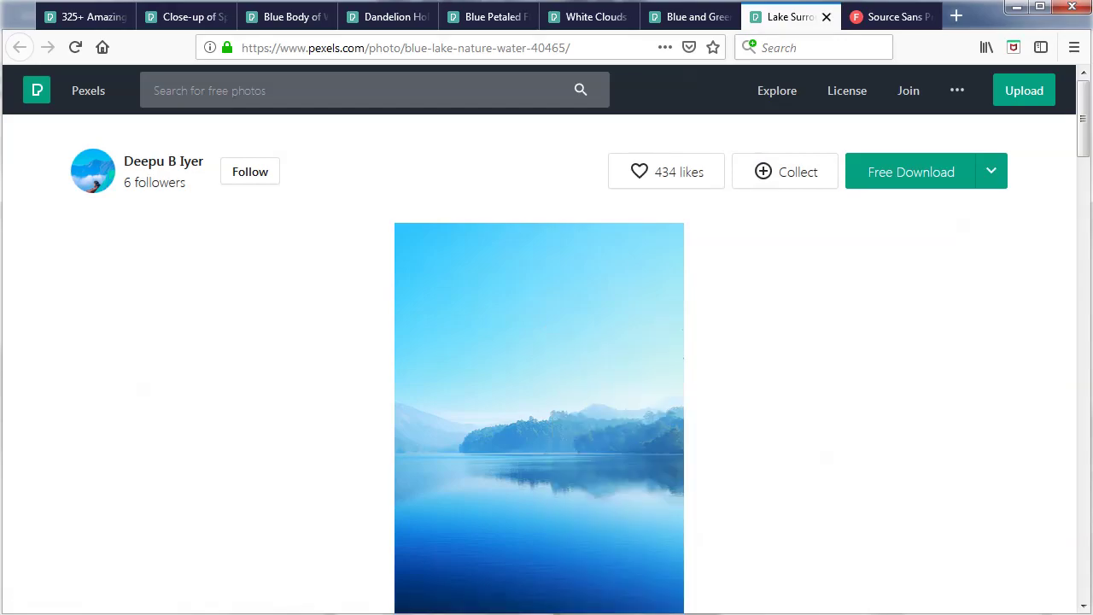
{"action": "key", "text": "alt+Tab"}
{"action": "left_click", "coordinate": [425, 366]}
{"action": "key", "text": "ctrl+v"}
{"action": "key", "text": "Return"}
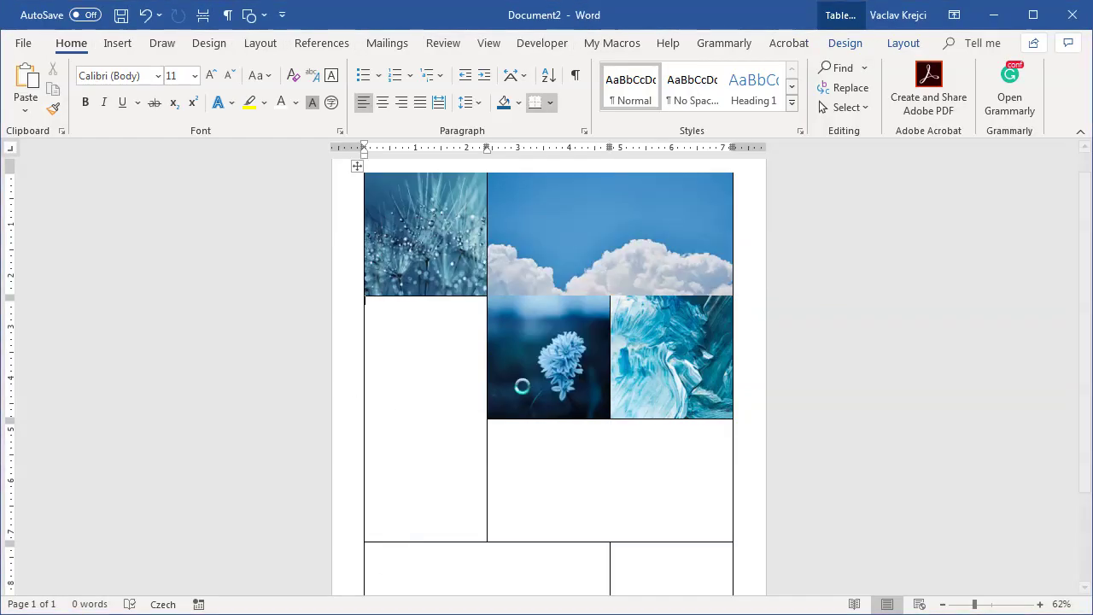
{"action": "left_click", "coordinate": [439, 406]}
{"action": "left_click_drag", "start_coordinate": [452, 420], "coordinate": [560, 516]}
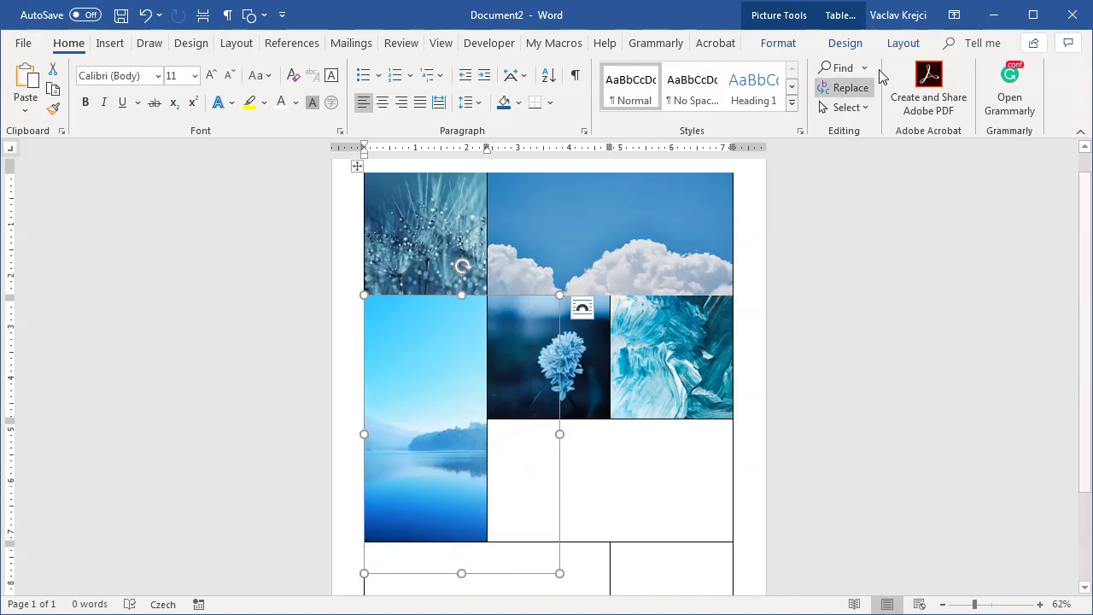
Crop the lake picture, shifting it up within its crop frame.
{"action": "right_click", "coordinate": [446, 328]}
{"action": "left_click", "coordinate": [498, 278]}
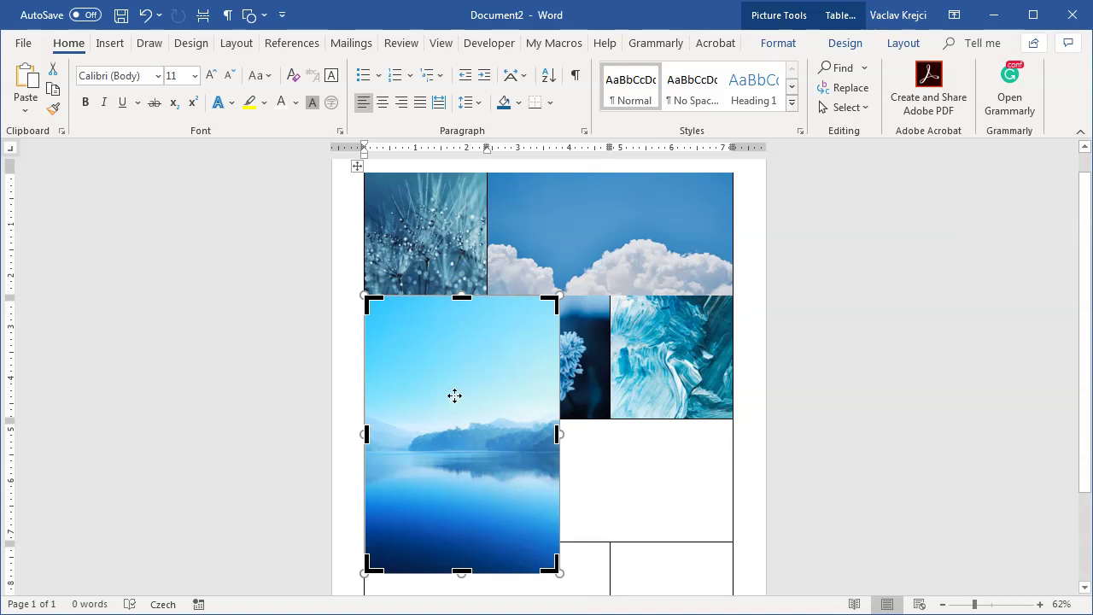
{"action": "left_click_drag", "start_coordinate": [455, 396], "coordinate": [445, 386]}
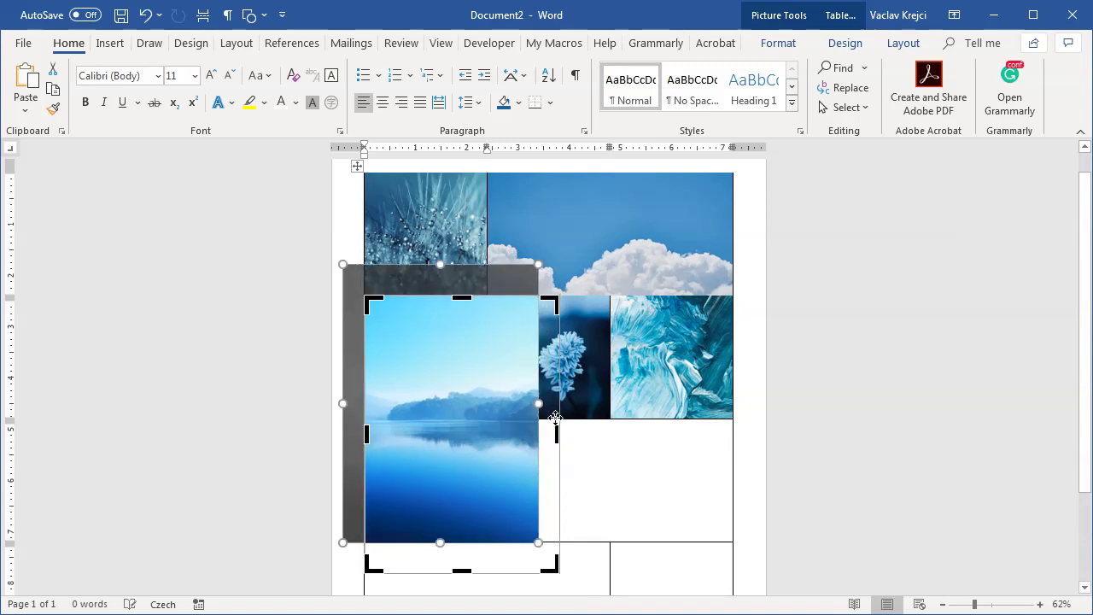
{"action": "left_click", "coordinate": [594, 457]}
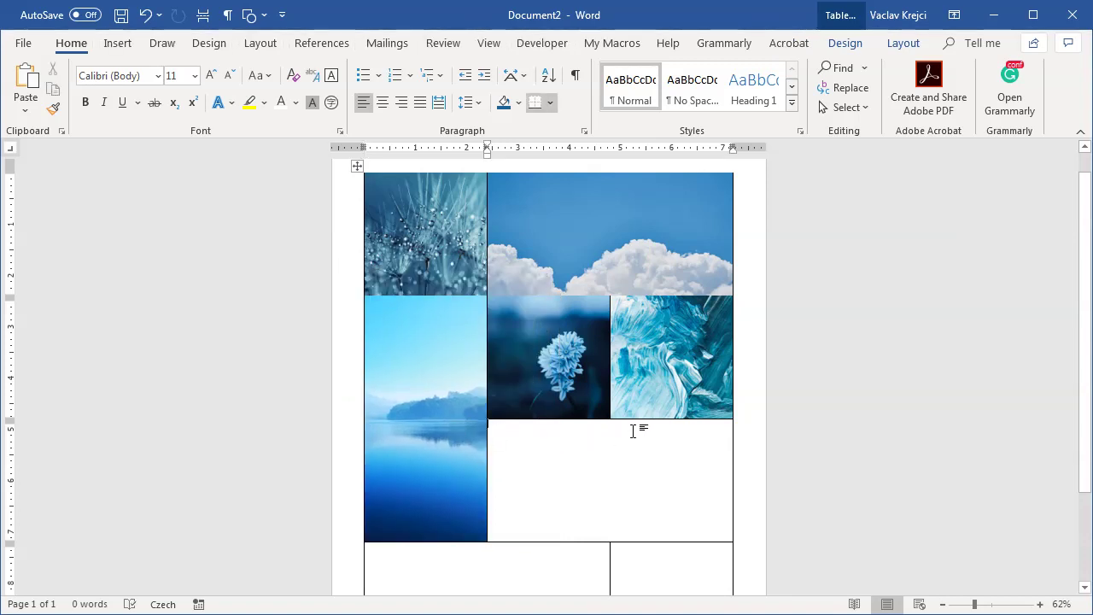
{"action": "scroll", "coordinate": [633, 432], "scroll_direction": "down", "scroll_amount": 1}
Copy the underwater bubbles photo into the bottom-right cell, enlarged to fill it.
{"action": "key", "text": "alt+Tab"}
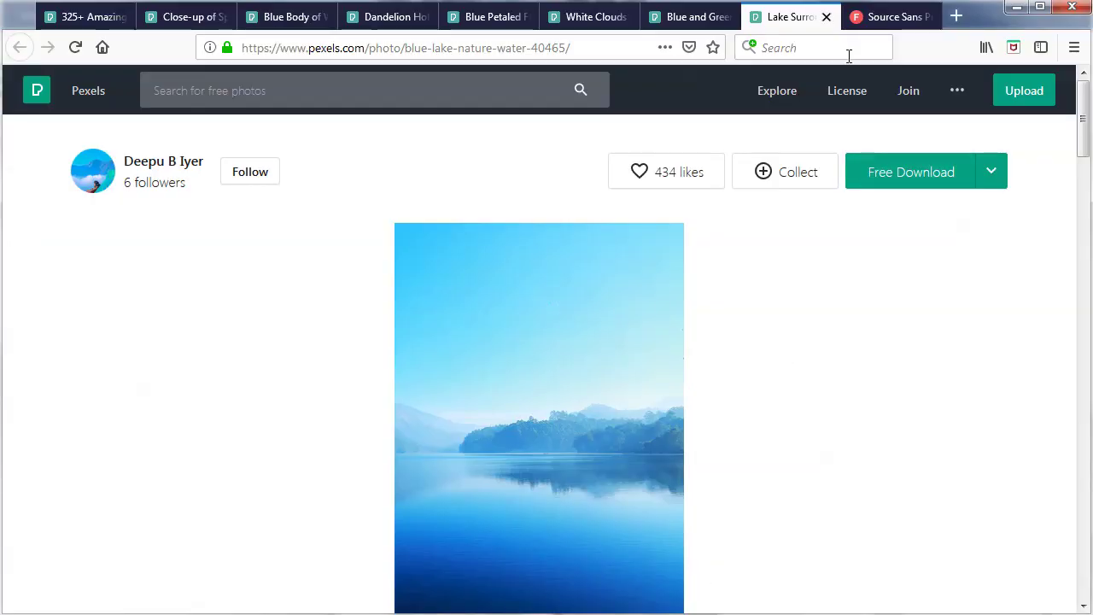
{"action": "left_click", "coordinate": [363, 29]}
{"action": "left_click", "coordinate": [284, 22]}
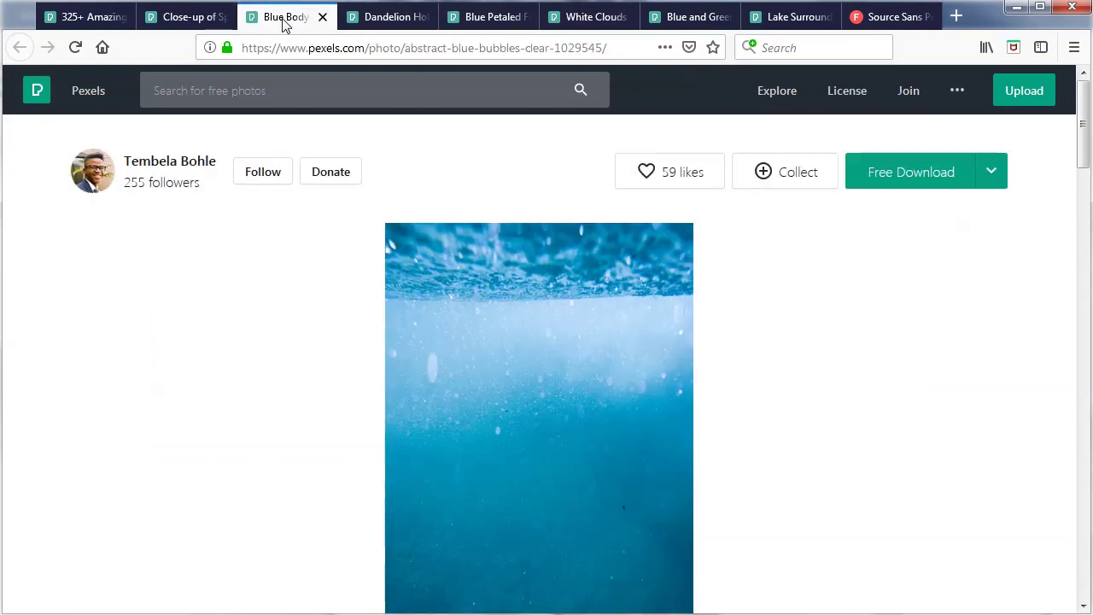
{"action": "scroll", "coordinate": [547, 307], "scroll_direction": "down", "scroll_amount": 2}
{"action": "right_click", "coordinate": [526, 283]}
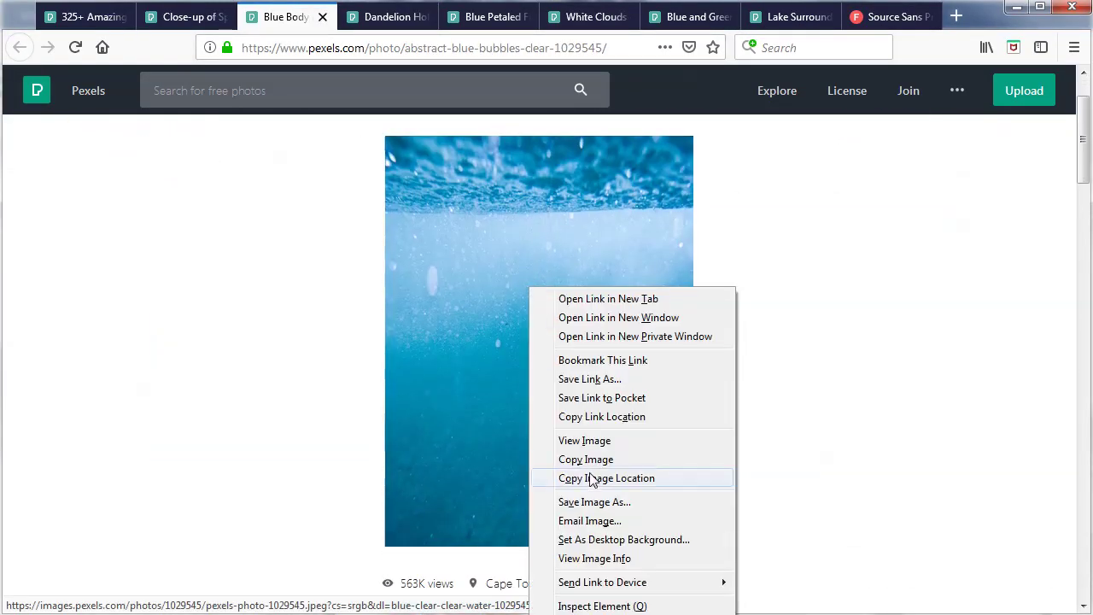
{"action": "left_click", "coordinate": [592, 456]}
{"action": "key", "text": "alt+Tab"}
{"action": "key", "text": "ctrl+v"}
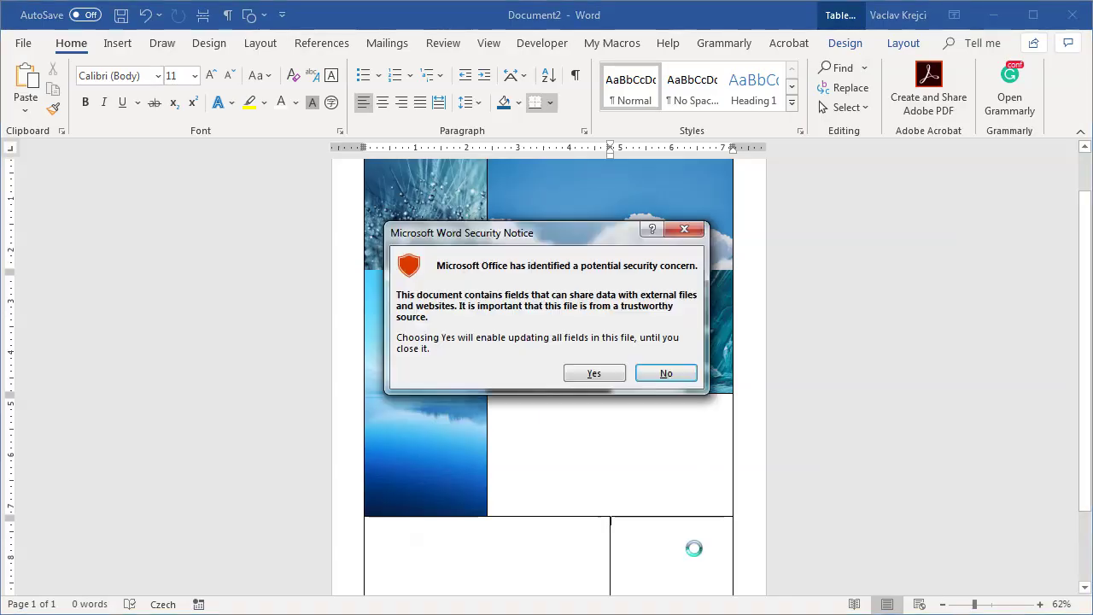
{"action": "left_click", "coordinate": [596, 373]}
{"action": "left_click", "coordinate": [695, 541]}
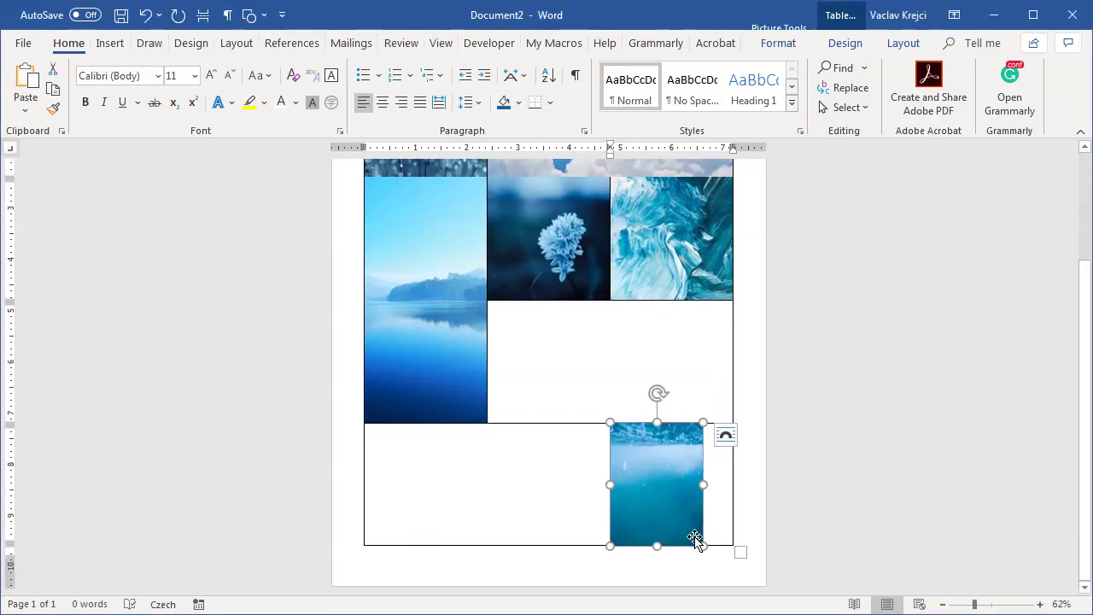
{"action": "left_click_drag", "start_coordinate": [700, 546], "coordinate": [737, 561]}
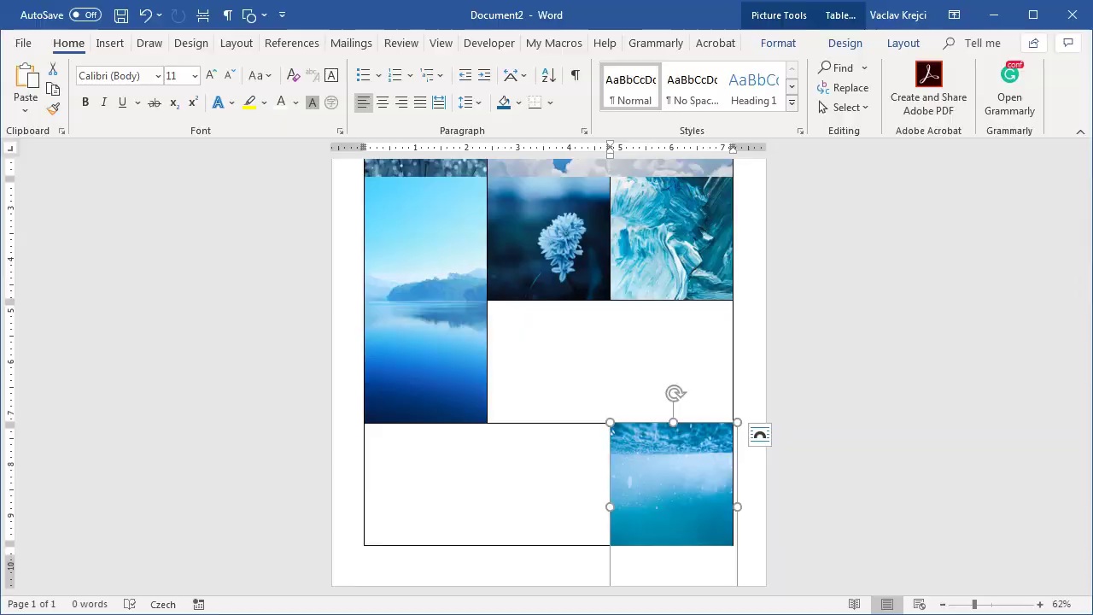
Copy the water-drop close-up photo into the bottom-left cell and enlarge it across the cell.
{"action": "key", "text": "alt+Tab"}
{"action": "left_click", "coordinate": [188, 17]}
{"action": "scroll", "coordinate": [573, 341], "scroll_direction": "down", "scroll_amount": 3}
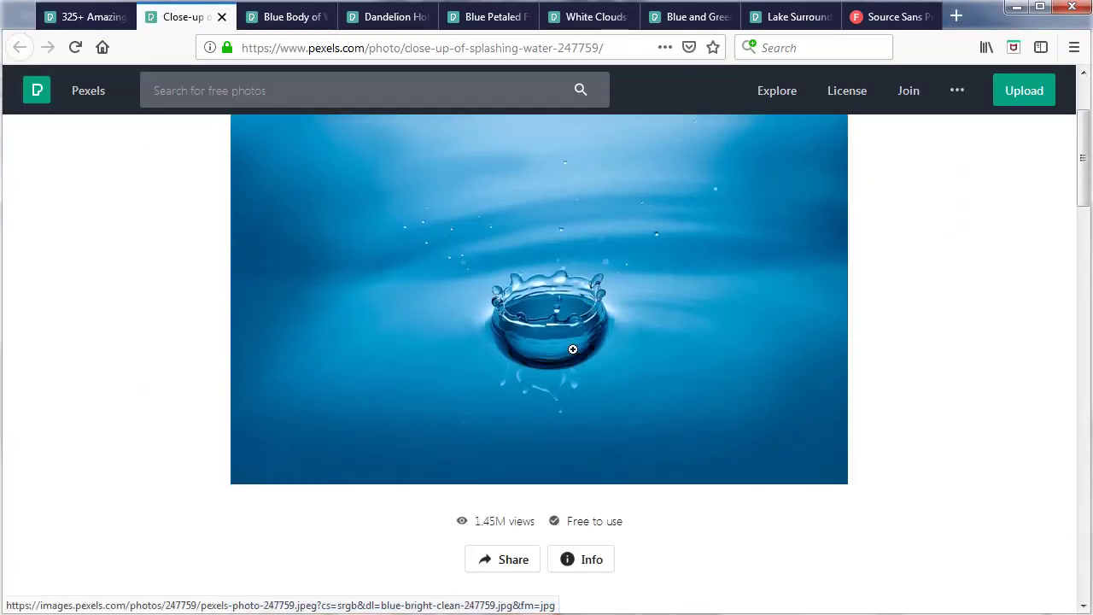
{"action": "scroll", "coordinate": [558, 317], "scroll_direction": "up", "scroll_amount": 3}
{"action": "right_click", "coordinate": [548, 310]}
{"action": "left_click", "coordinate": [636, 482]}
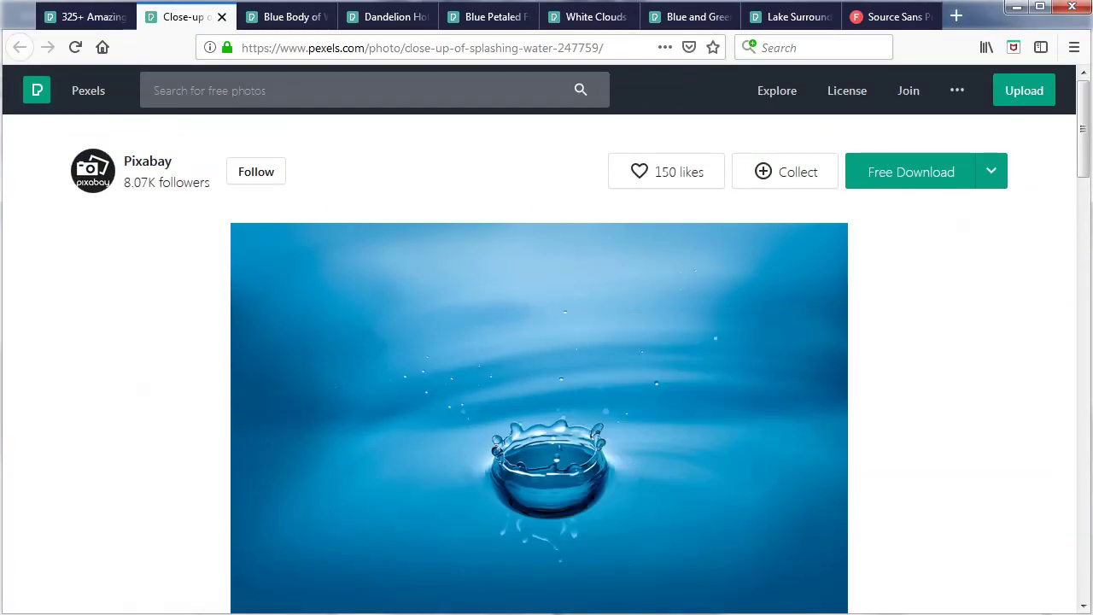
{"action": "key", "text": "alt+Tab"}
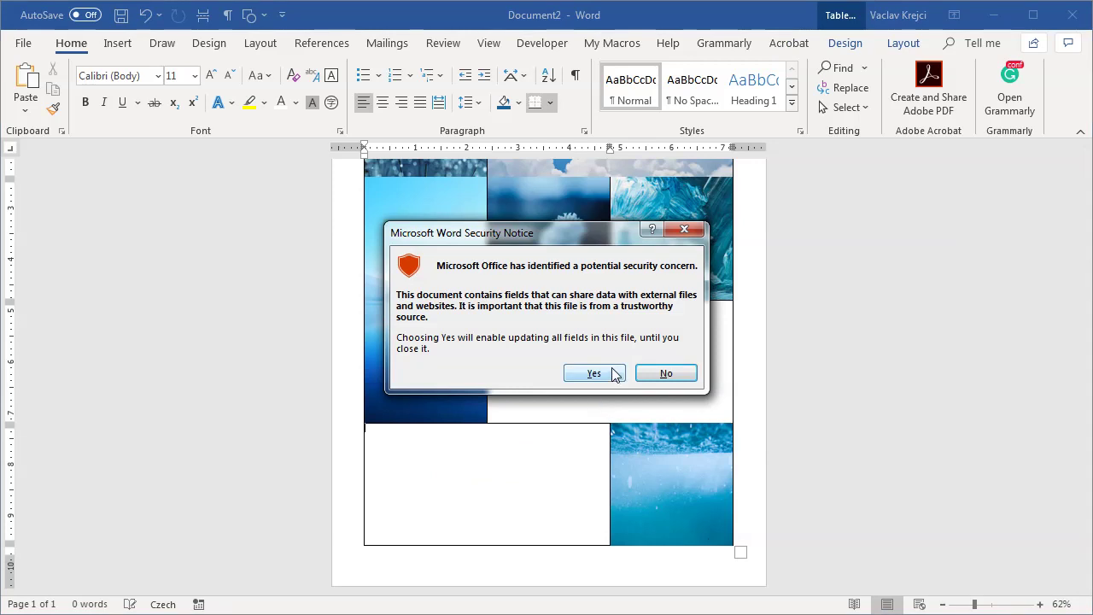
{"action": "left_click", "coordinate": [594, 373]}
{"action": "left_click_drag", "start_coordinate": [547, 544], "coordinate": [616, 570]}
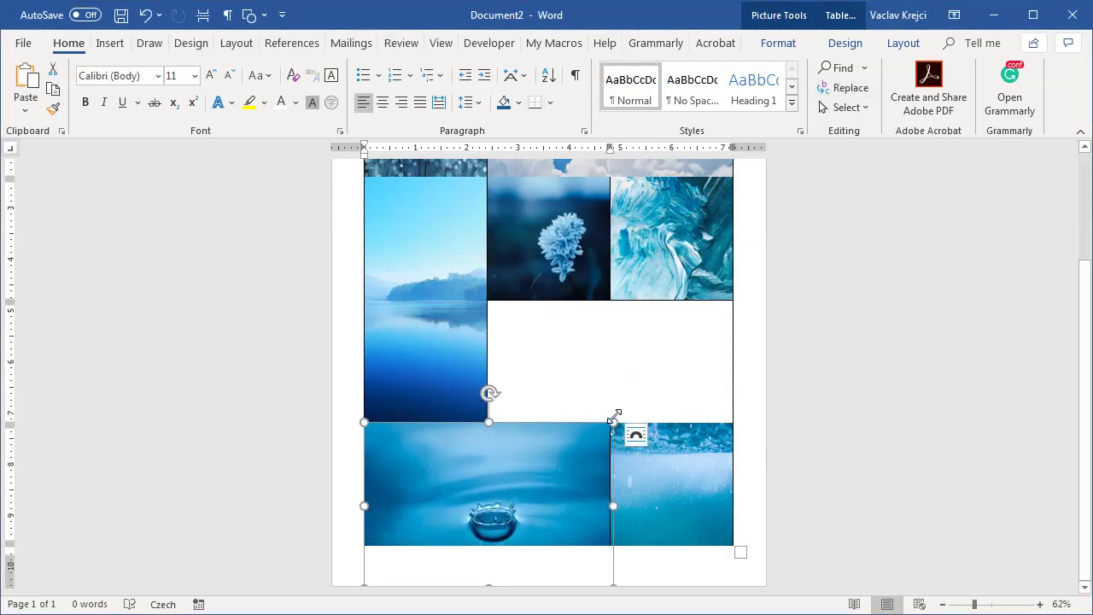
Crop the water-drop picture, shifting it up within its crop frame.
{"action": "right_click", "coordinate": [586, 434]}
{"action": "left_click", "coordinate": [638, 466]}
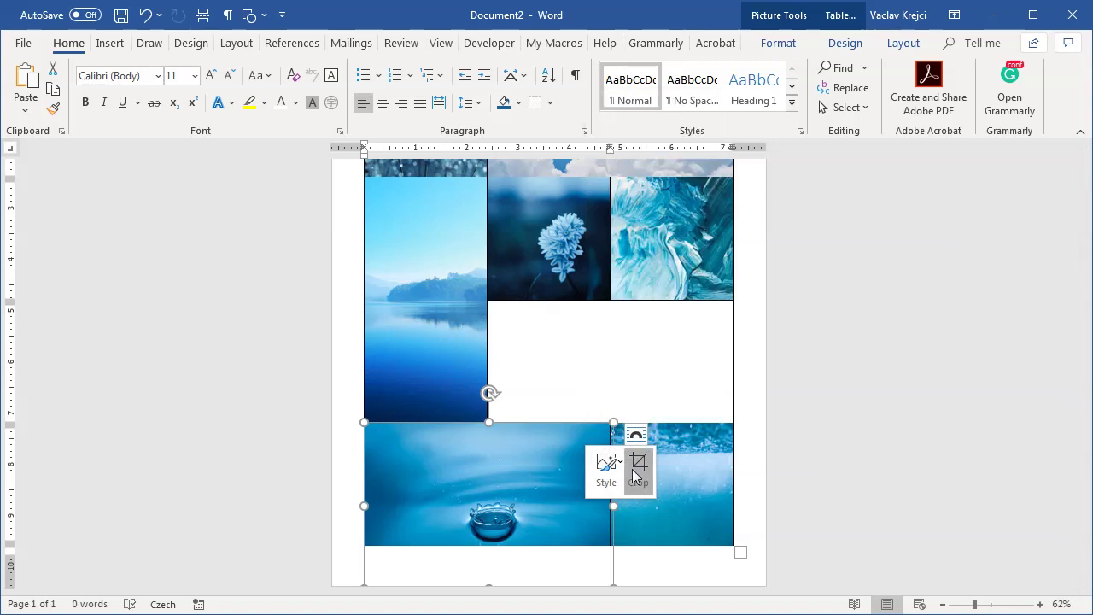
{"action": "left_click_drag", "start_coordinate": [532, 500], "coordinate": [531, 470]}
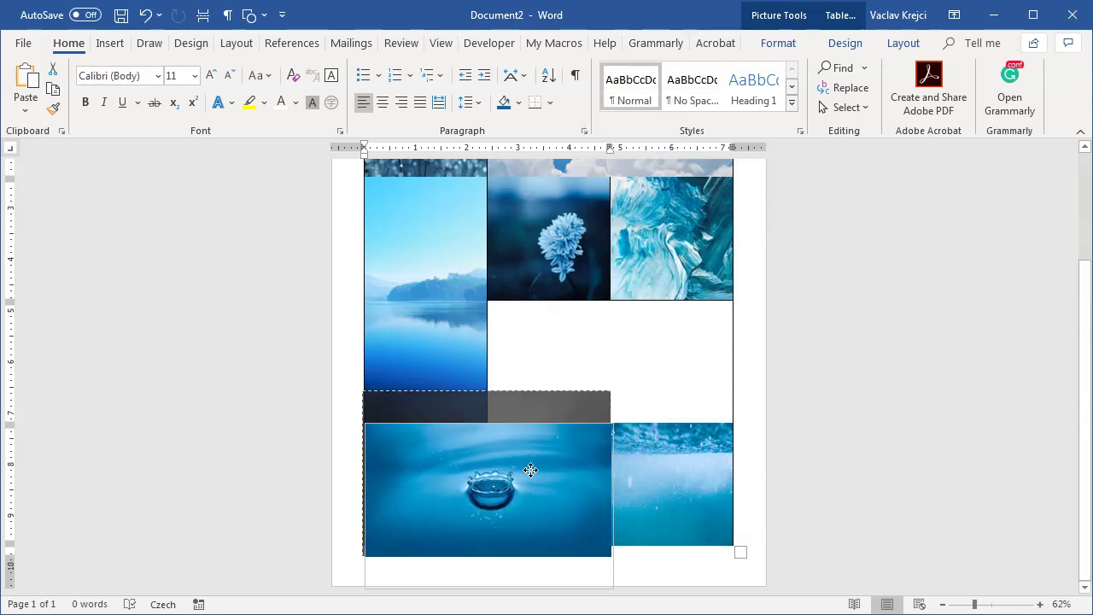
{"action": "left_click", "coordinate": [675, 389]}
{"action": "scroll", "coordinate": [696, 401], "scroll_direction": "up", "scroll_amount": 1}
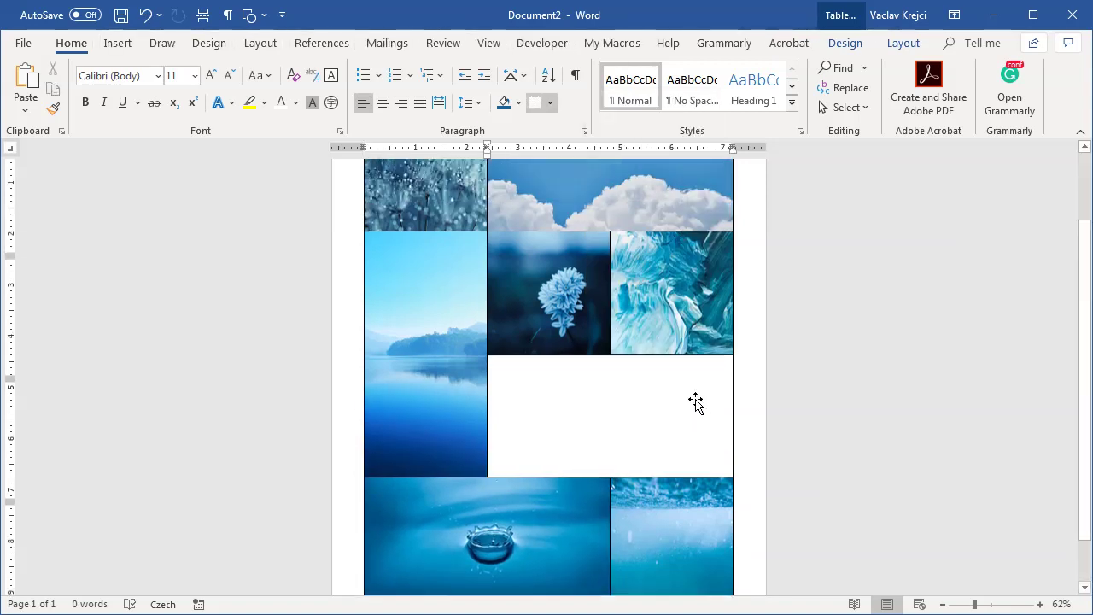
{"action": "scroll", "coordinate": [696, 402], "scroll_direction": "up", "scroll_amount": 2}
{"action": "scroll", "coordinate": [671, 422], "scroll_direction": "down", "scroll_amount": 2}
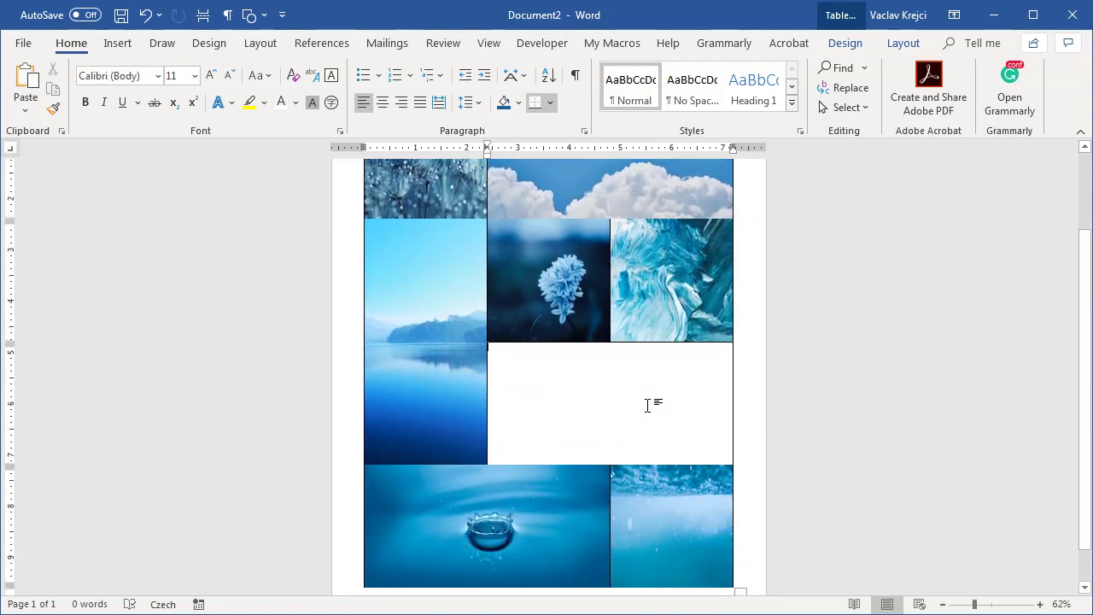
Type BLUE COLOR into the last empty cell, aligned centre-right.
{"action": "left_click", "coordinate": [843, 44]}
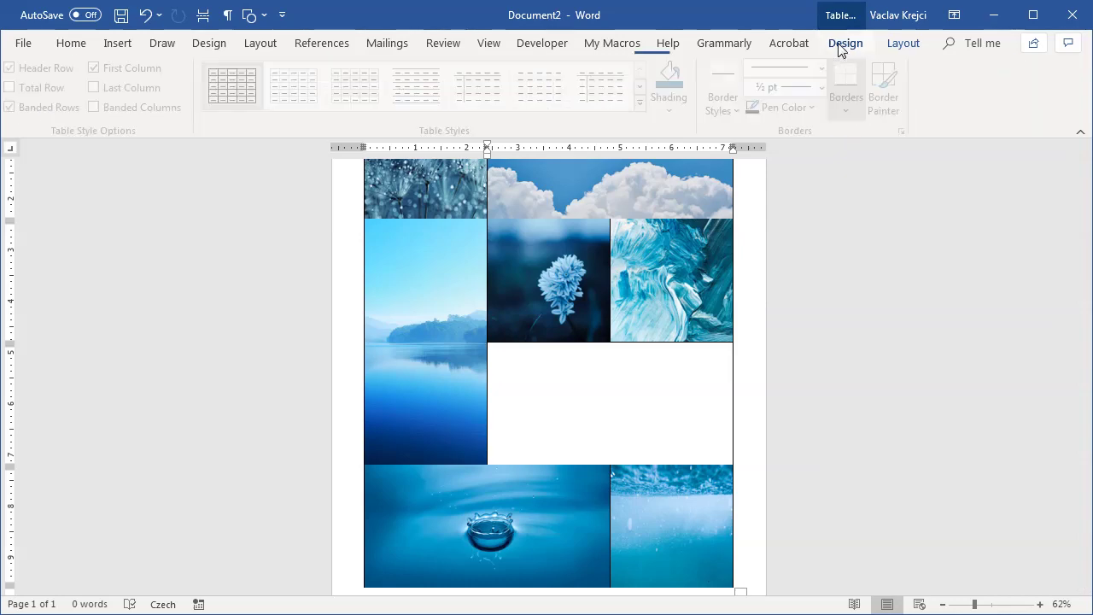
{"action": "left_click", "coordinate": [888, 45]}
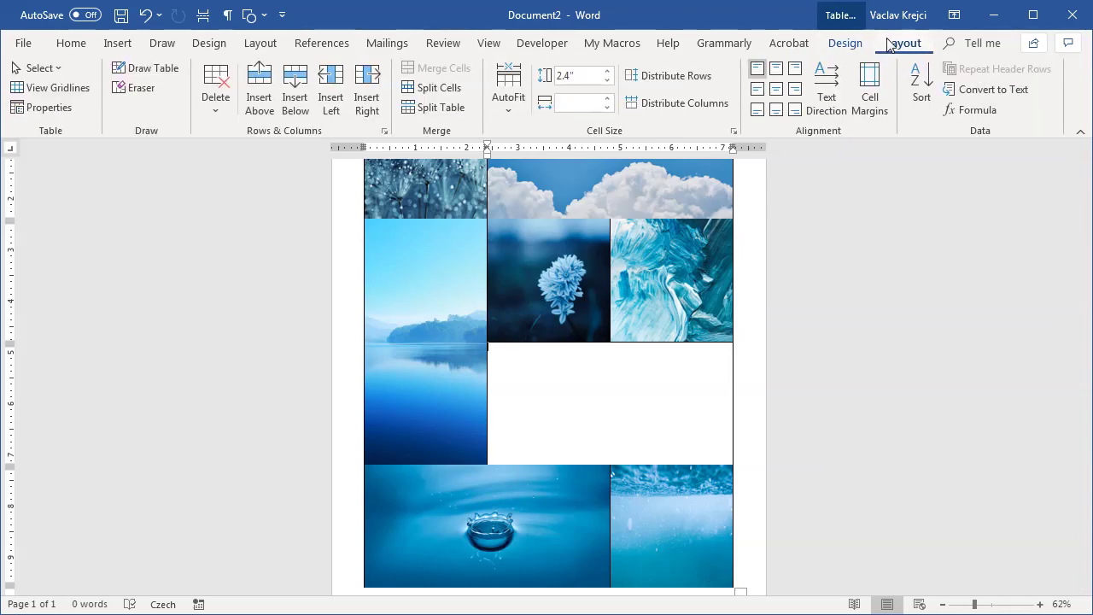
{"action": "left_click", "coordinate": [794, 91]}
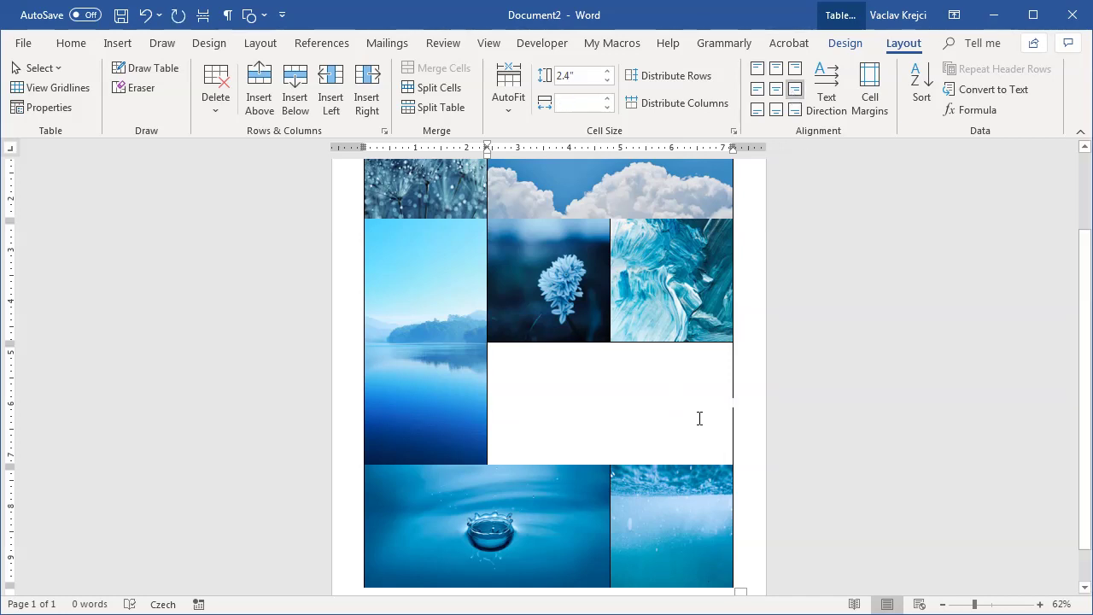
{"action": "type", "text": "BLUE COLOR"}
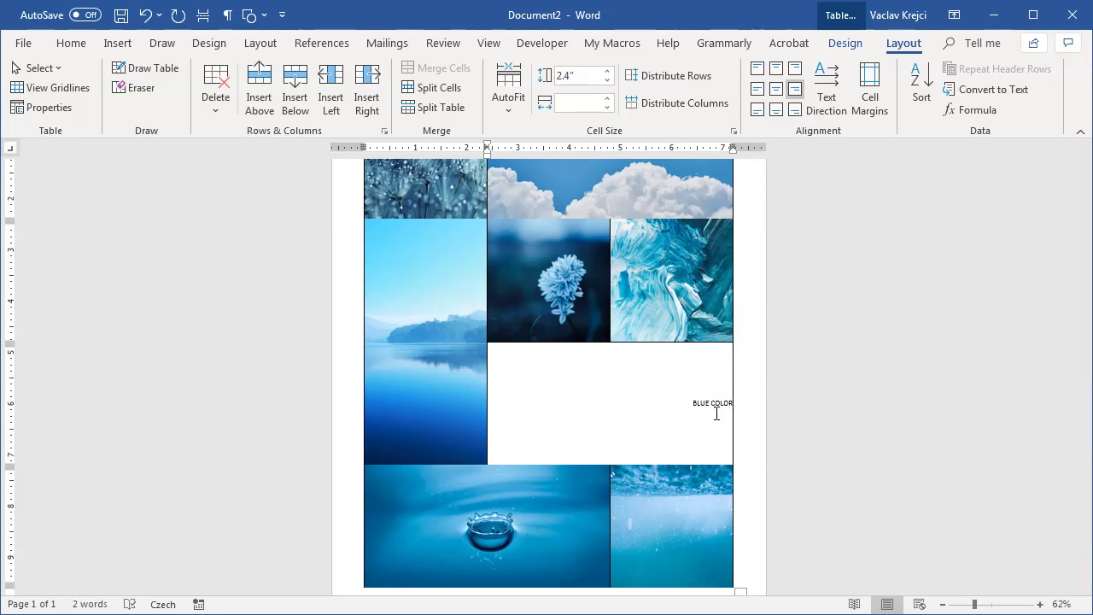
{"action": "left_click_drag", "start_coordinate": [702, 402], "coordinate": [733, 403]}
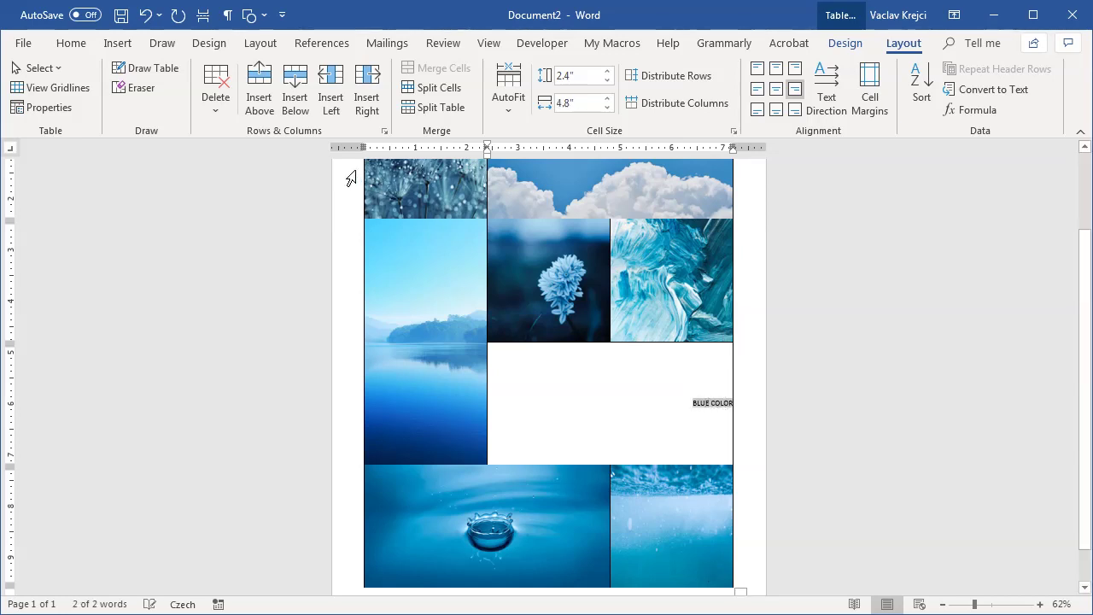
Set the BLUE COLOR text in Source Sans Pro at size 55.
{"action": "left_click", "coordinate": [71, 43]}
{"action": "left_click", "coordinate": [144, 75]}
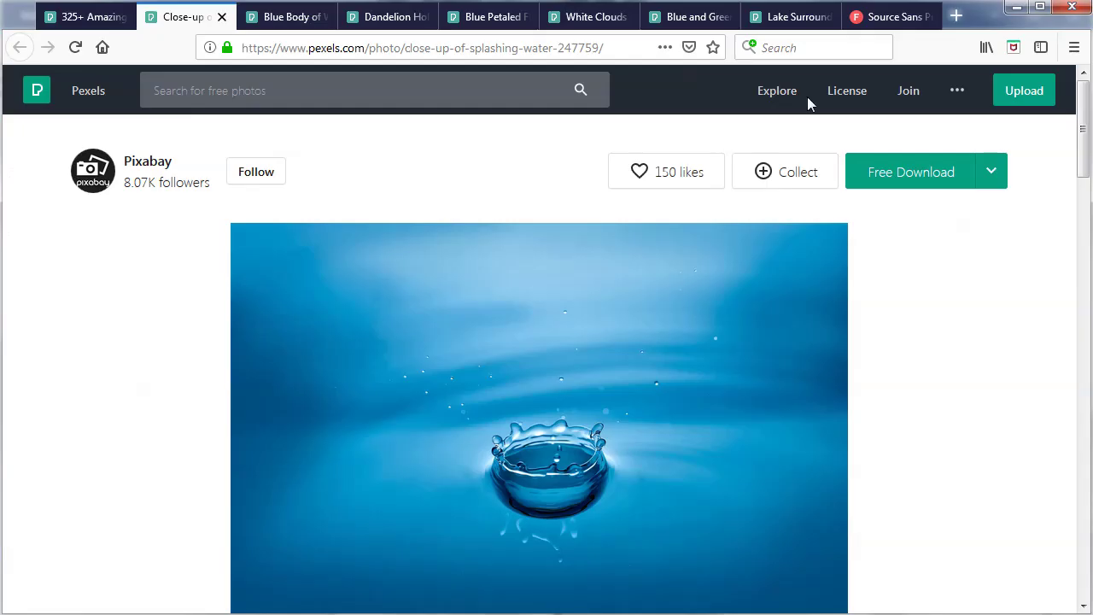
{"action": "key", "text": "alt+Tab"}
{"action": "left_click", "coordinate": [886, 18]}
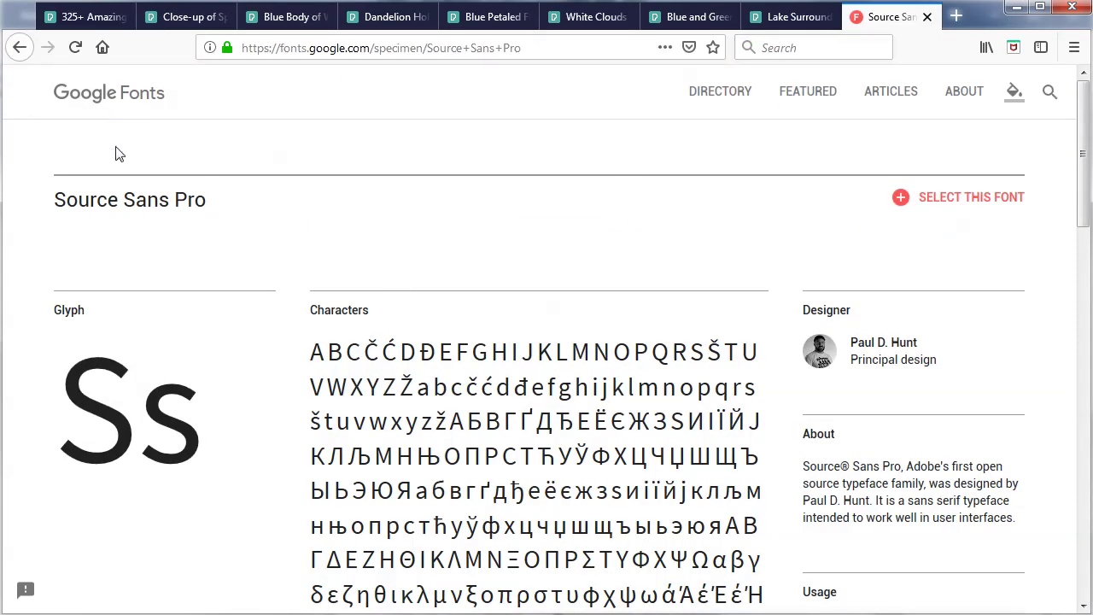
{"action": "key", "text": "alt+Tab"}
{"action": "left_click", "coordinate": [118, 75]}
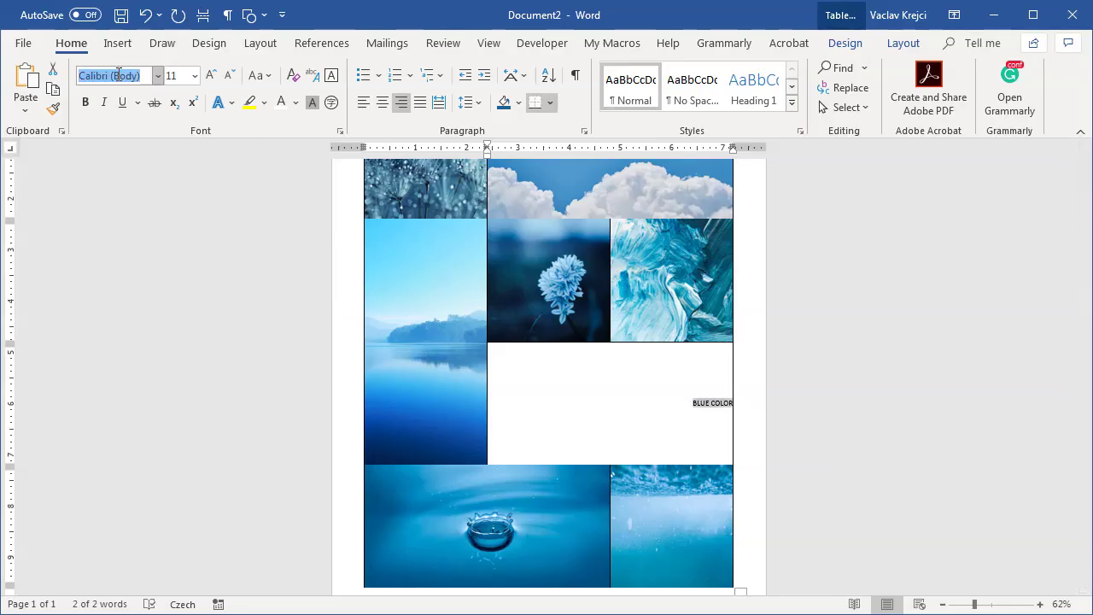
{"action": "type", "text": "Source Sans Pro"}
{"action": "key", "text": "Return"}
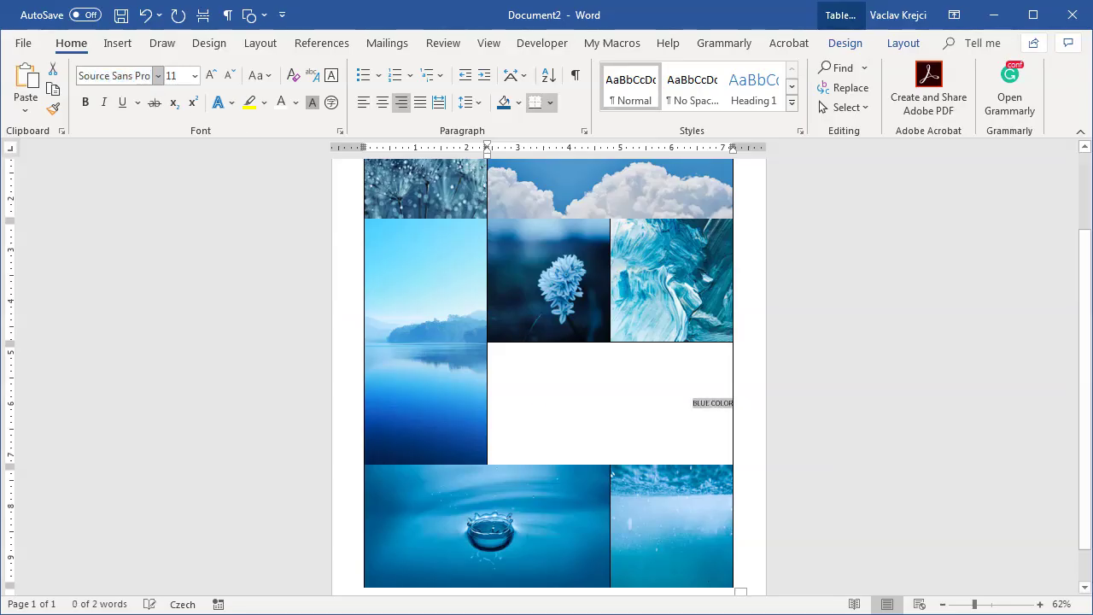
{"action": "left_click", "coordinate": [195, 76]}
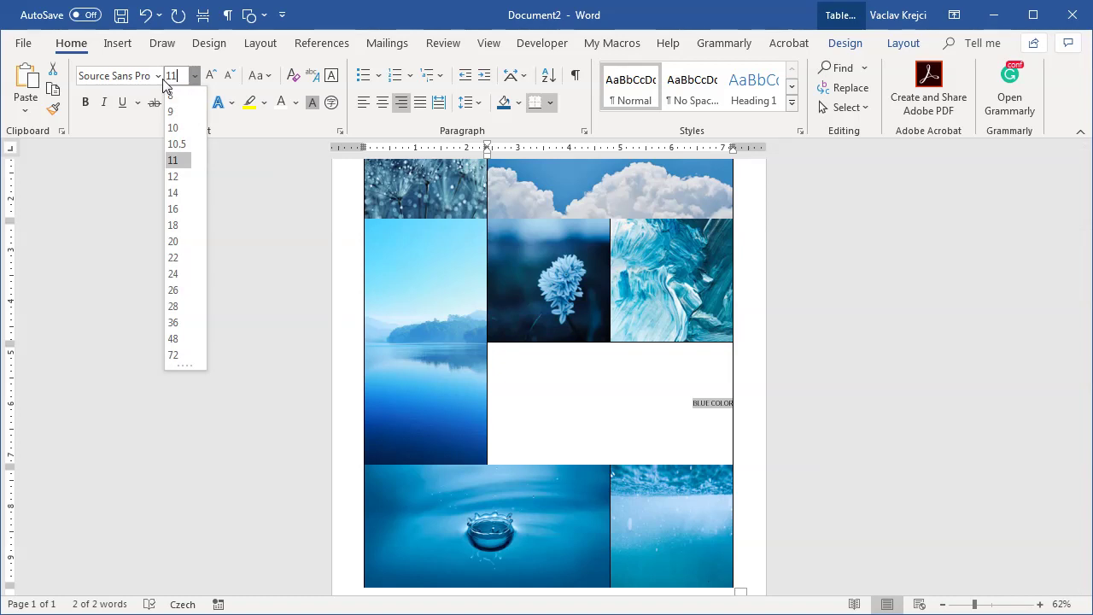
{"action": "type", "text": "55"}
{"action": "key", "text": "Return"}
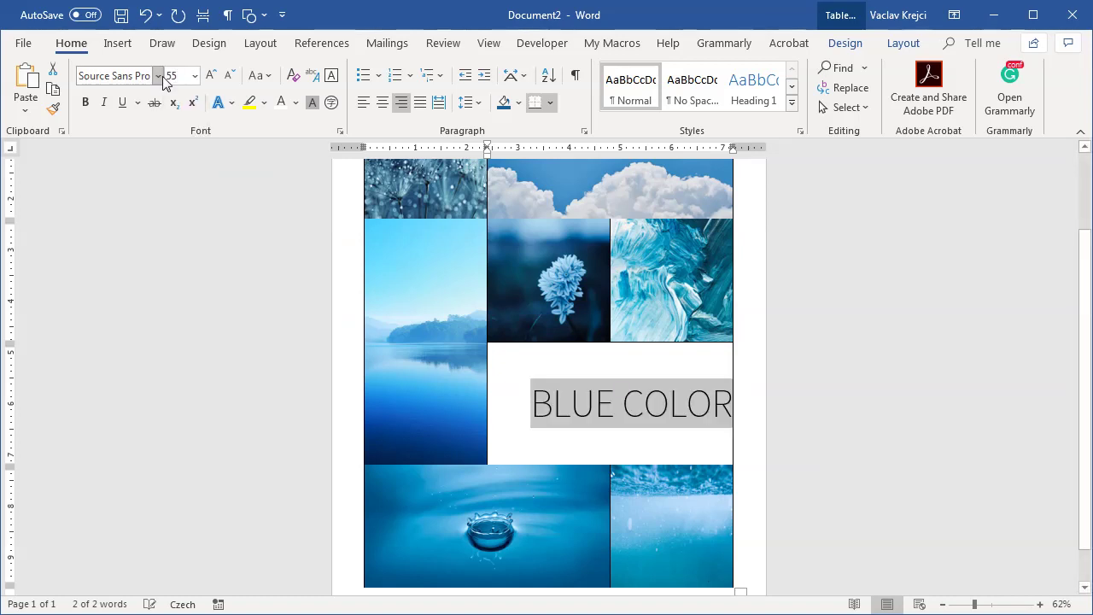
{"action": "left_click", "coordinate": [578, 404]}
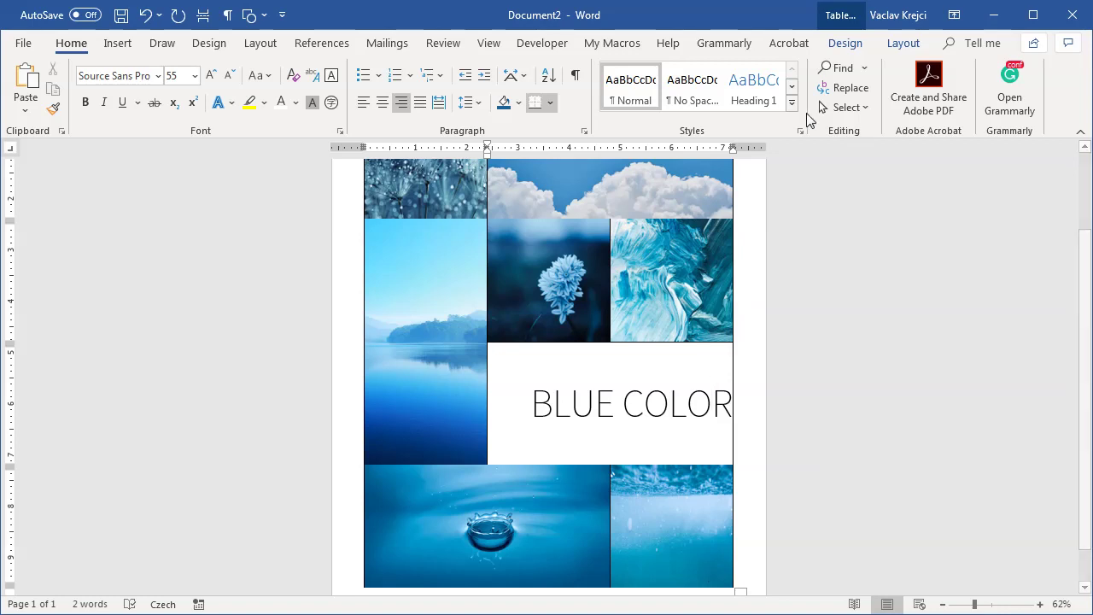
Apply the Blue Green colour scheme to the document.
{"action": "scroll", "coordinate": [679, 350], "scroll_direction": "up", "scroll_amount": 2}
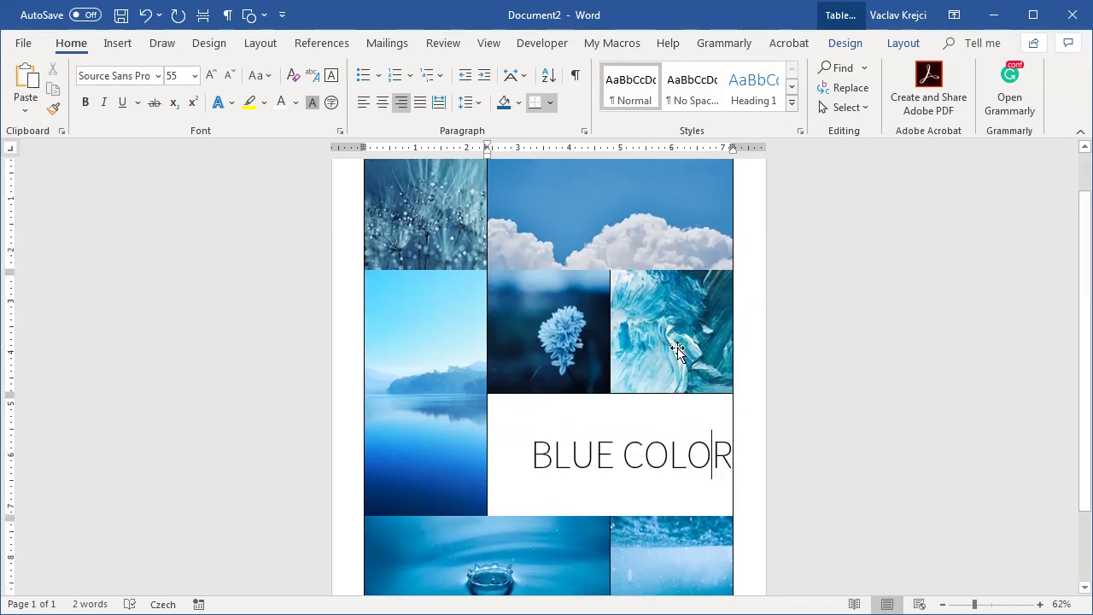
{"action": "left_click", "coordinate": [296, 102]}
{"action": "left_click", "coordinate": [330, 36]}
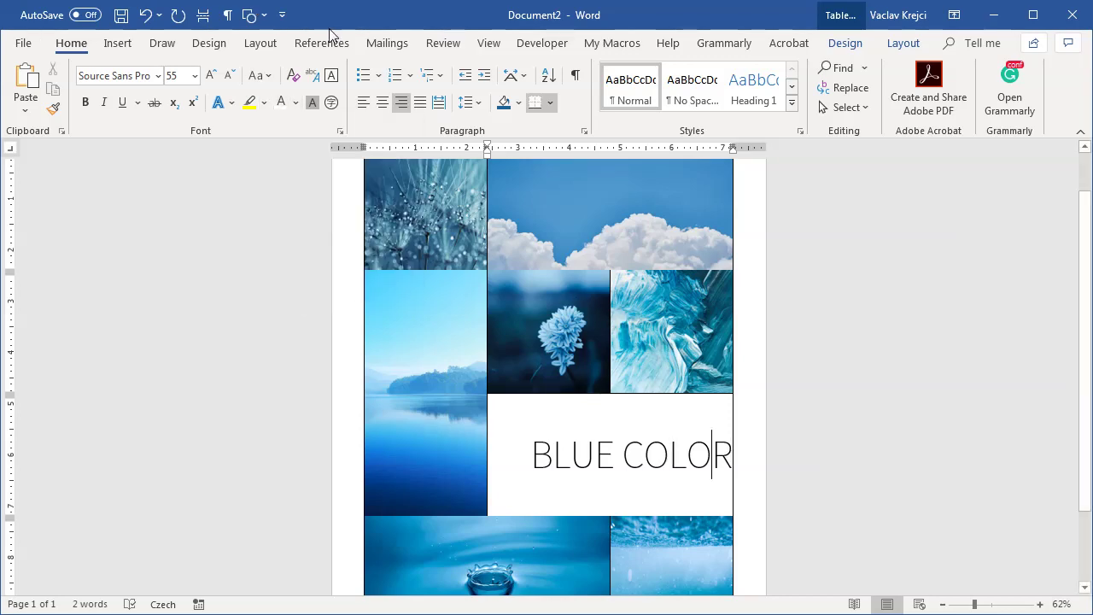
{"action": "left_click", "coordinate": [210, 43]}
{"action": "left_click", "coordinate": [697, 85]}
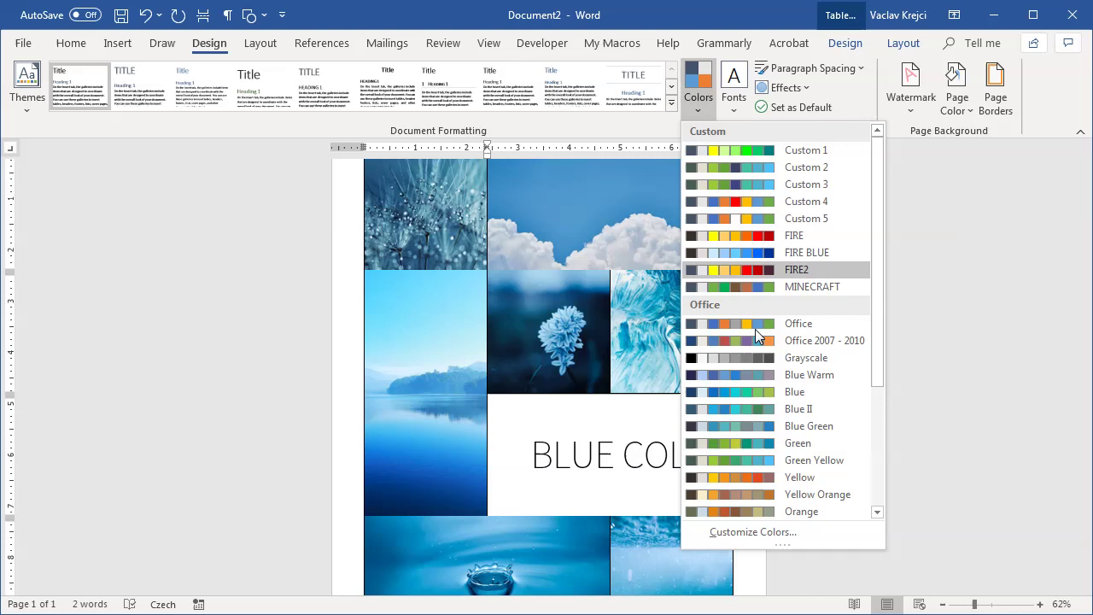
{"action": "left_click", "coordinate": [796, 427]}
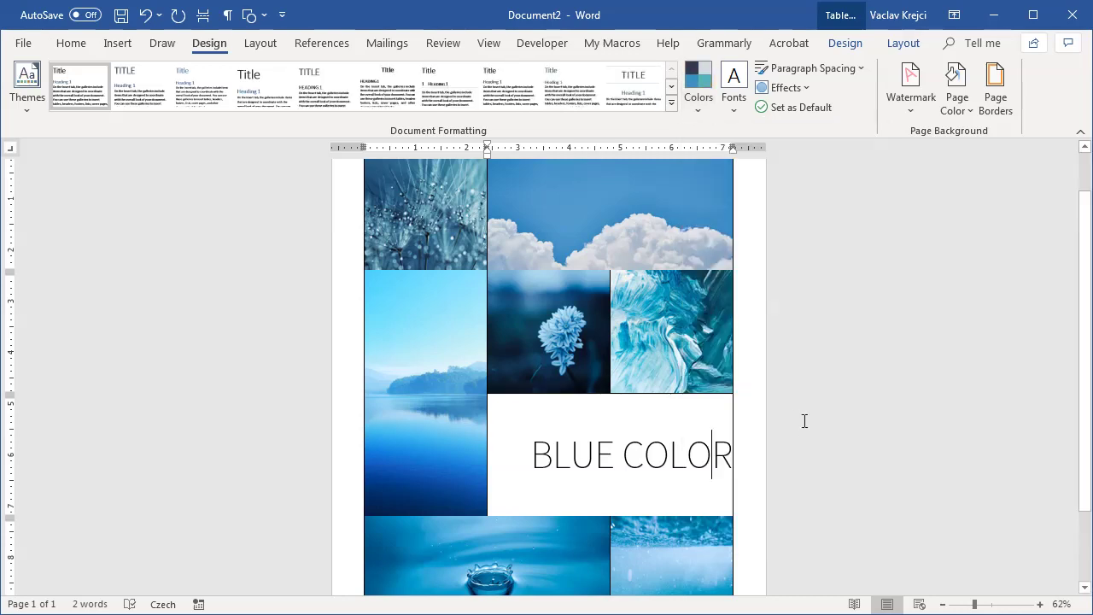
{"action": "left_click", "coordinate": [956, 100]}
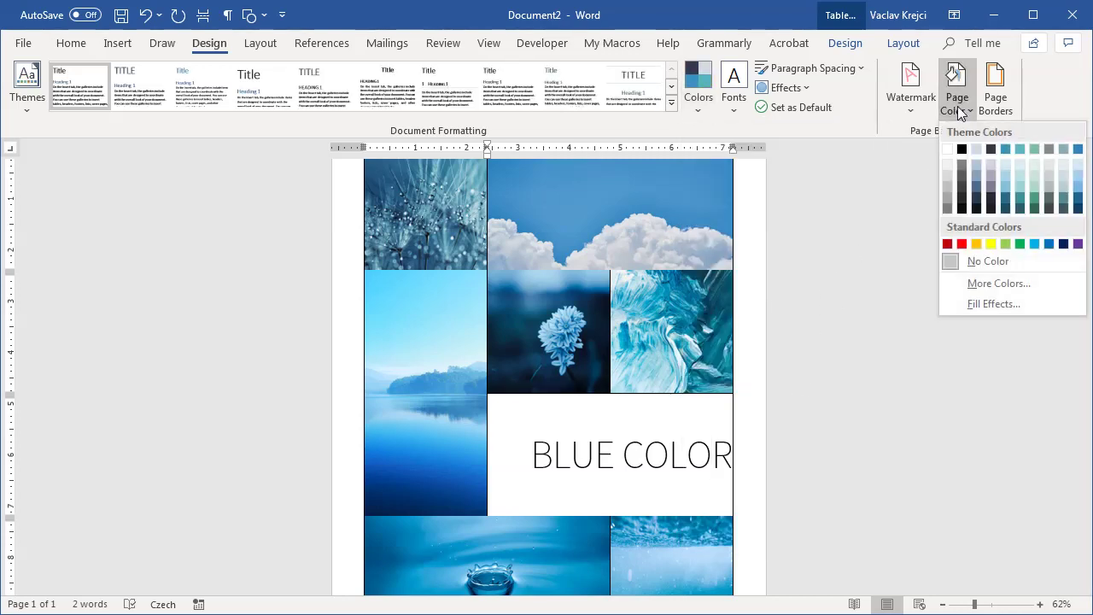
{"action": "left_click", "coordinate": [854, 273]}
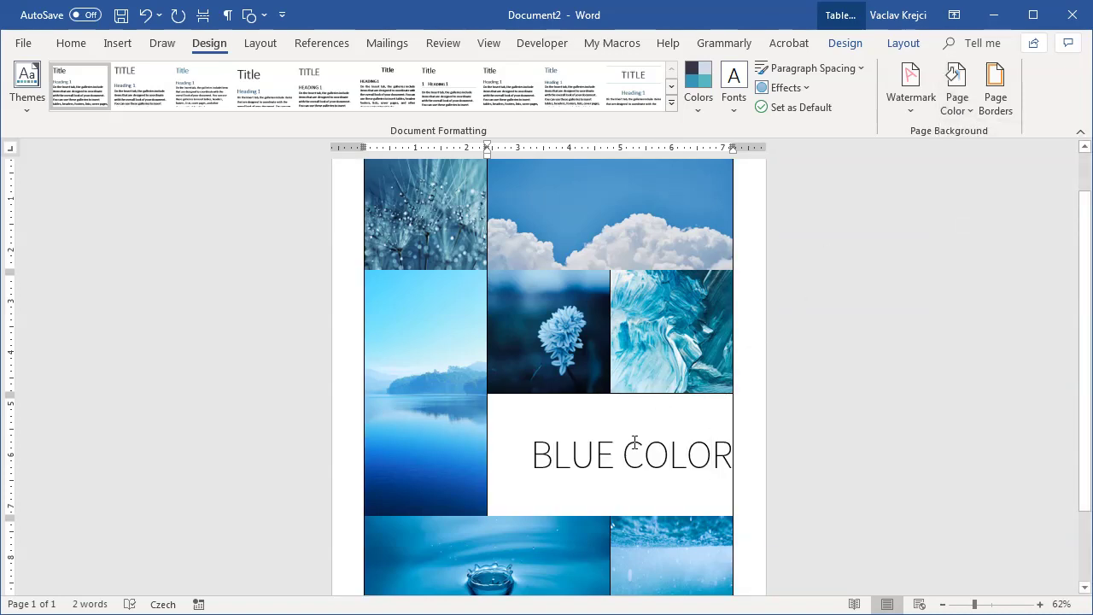
Shade the BLUE COLOR cell dark blue and select its text.
{"action": "left_click", "coordinate": [845, 43]}
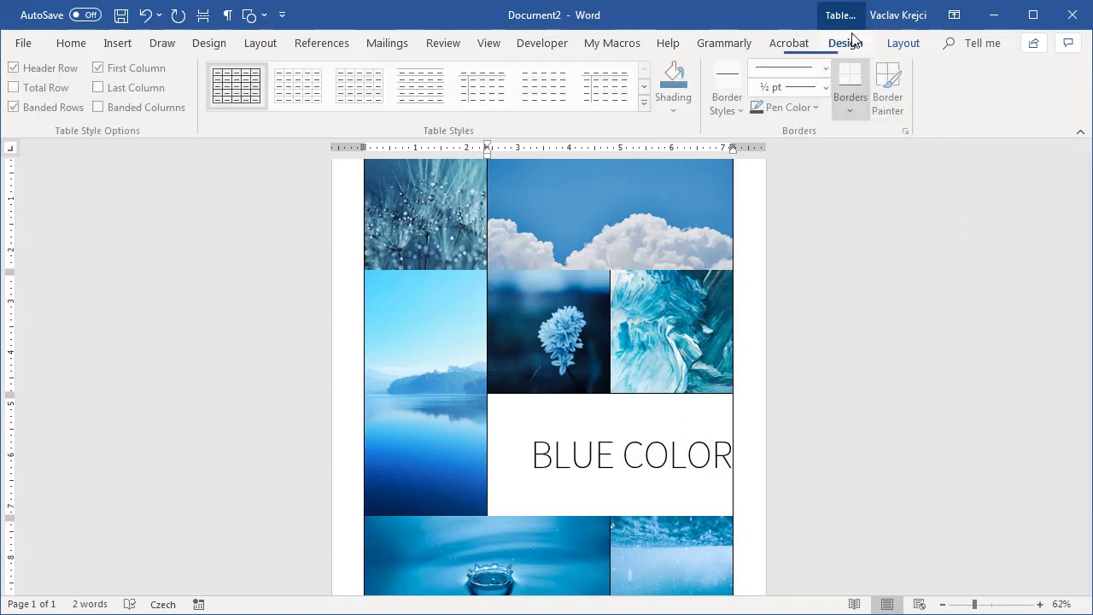
{"action": "left_click", "coordinate": [677, 102]}
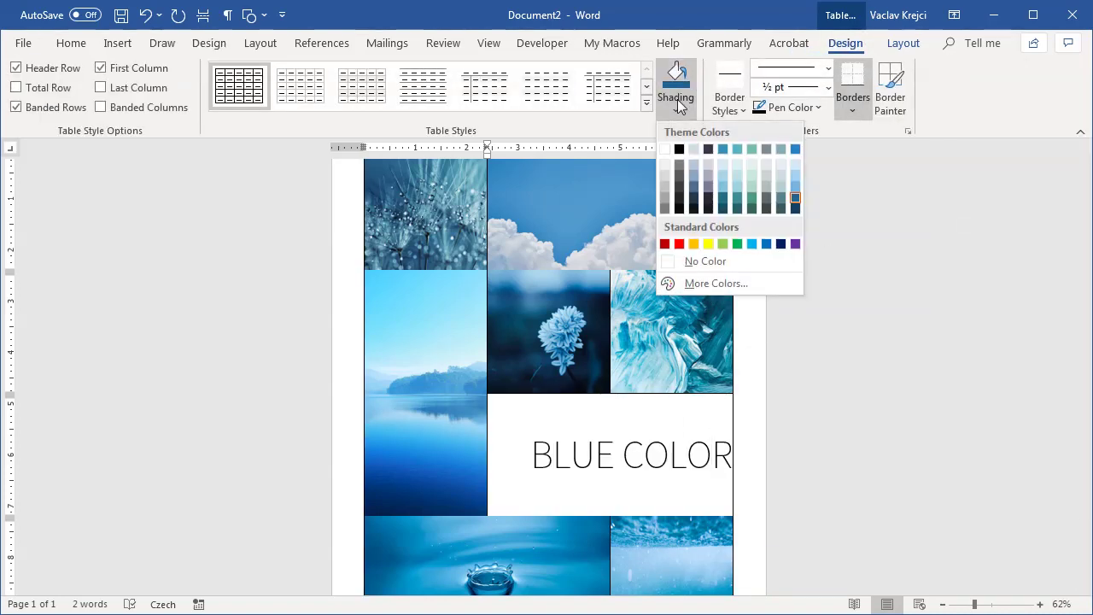
{"action": "left_click", "coordinate": [795, 200]}
{"action": "key", "text": "ctrl+shift+Right"}
{"action": "key", "text": "ctrl+shift+Right"}
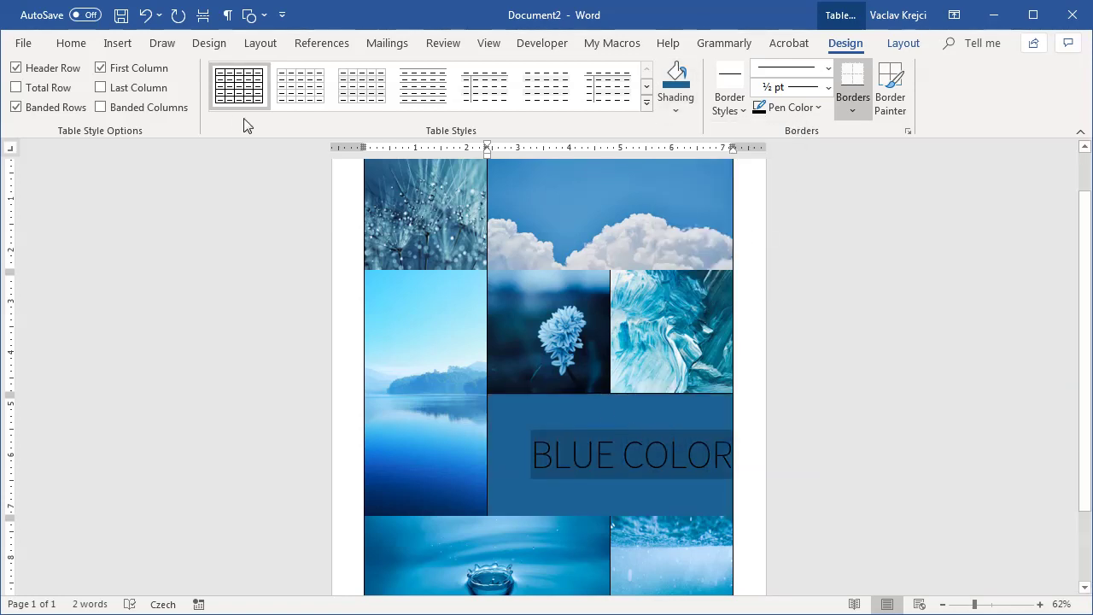
{"action": "left_click", "coordinate": [83, 45]}
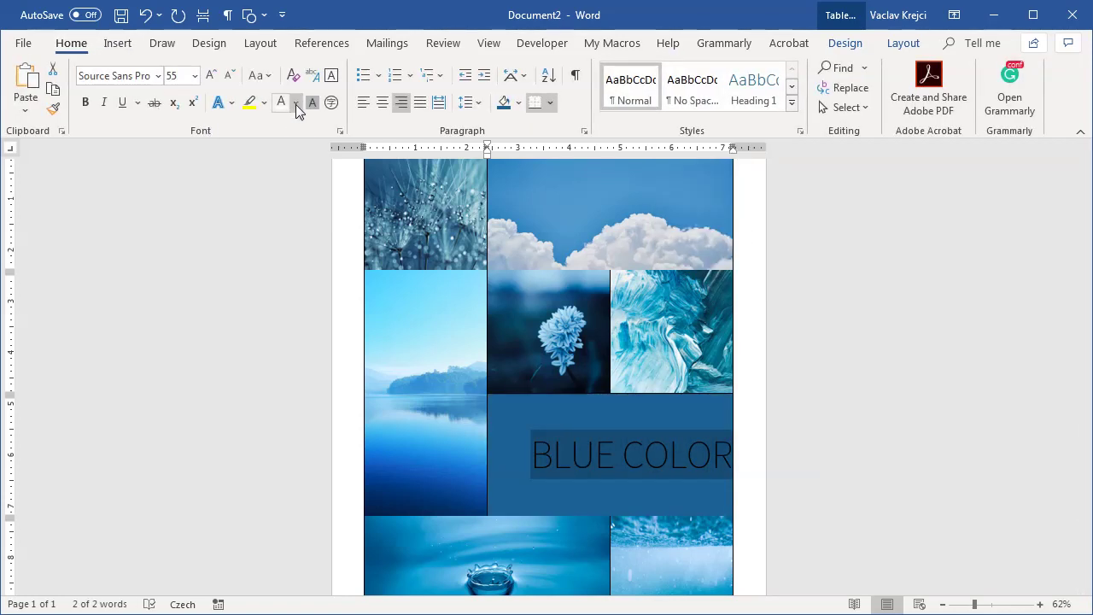
{"action": "left_click", "coordinate": [296, 104]}
Make the BLUE COLOR title text white.
{"action": "left_click", "coordinate": [291, 165]}
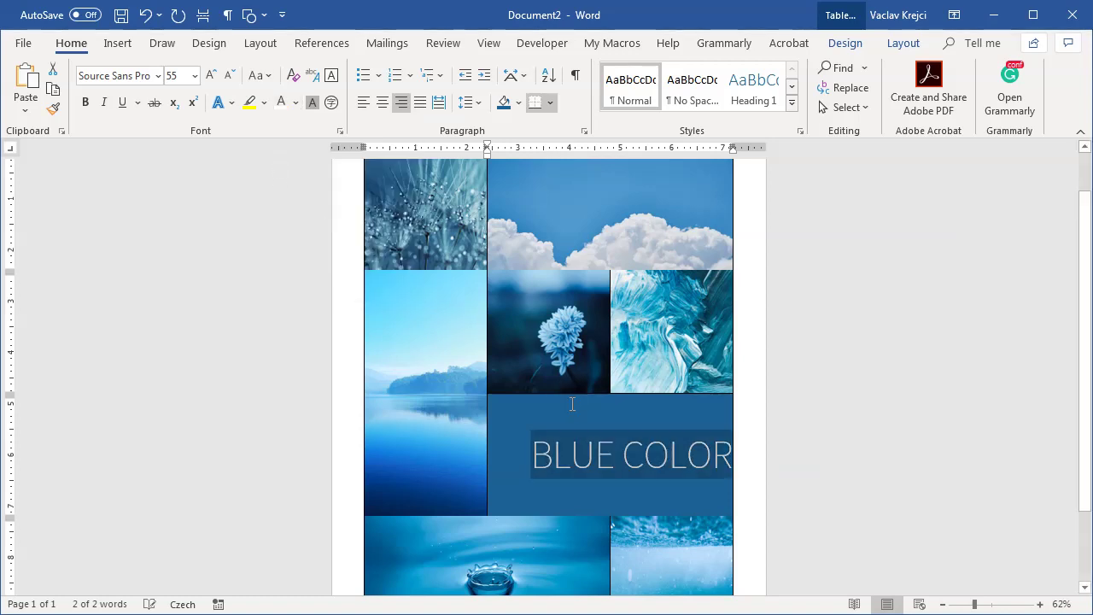
{"action": "left_click", "coordinate": [572, 404]}
{"action": "scroll", "coordinate": [586, 439], "scroll_direction": "down", "scroll_amount": 3}
{"action": "scroll", "coordinate": [635, 469], "scroll_direction": "up", "scroll_amount": 2}
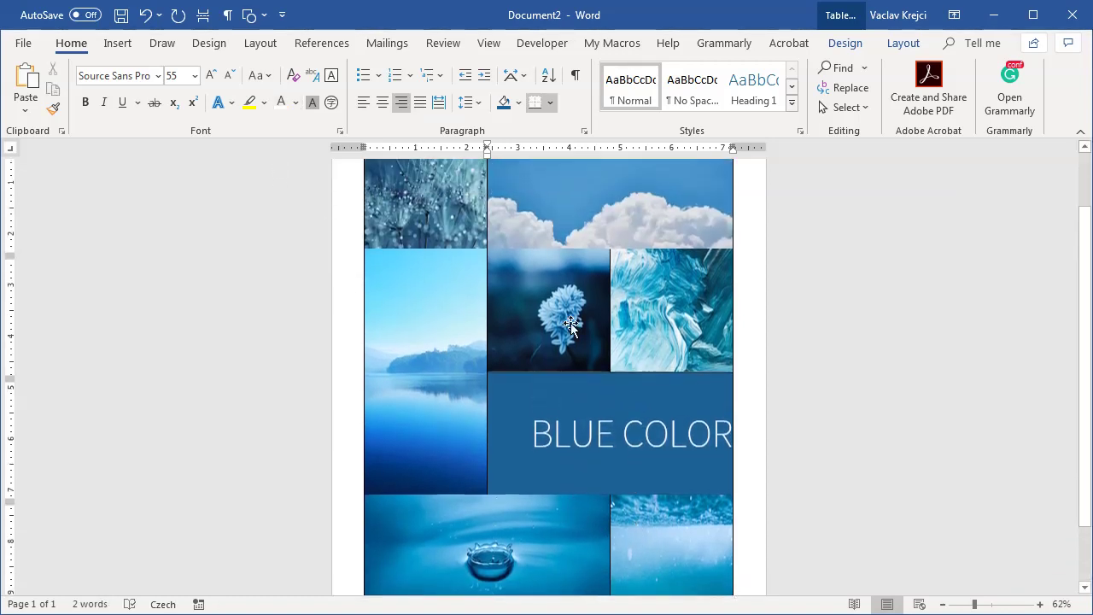
{"action": "scroll", "coordinate": [563, 220], "scroll_direction": "up", "scroll_amount": 2}
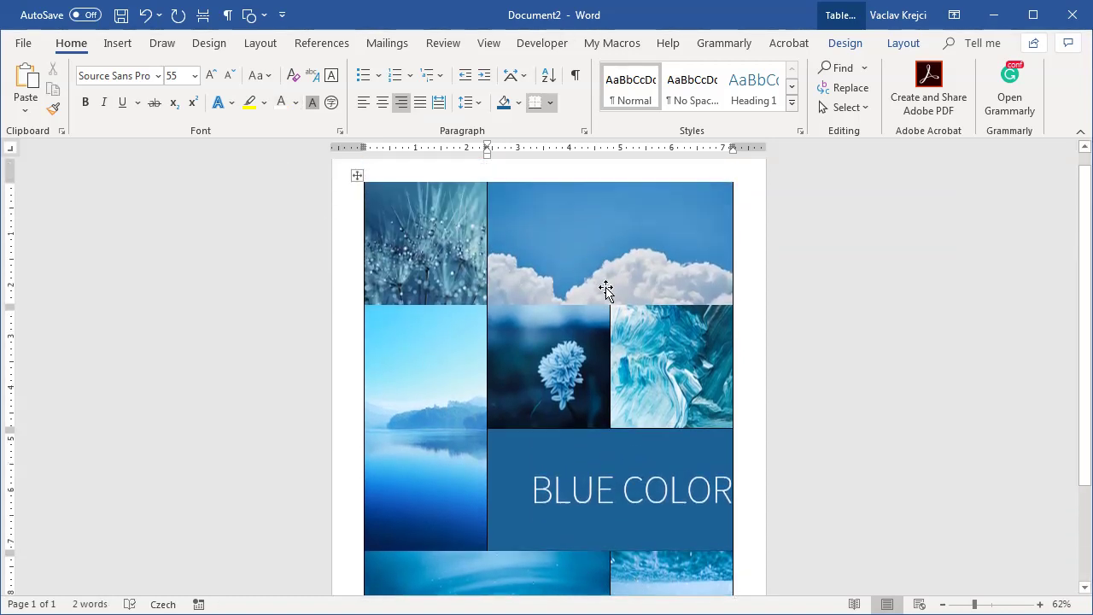
Select the whole photo table and apply No Border to remove all its borders.
{"action": "left_click", "coordinate": [357, 176]}
{"action": "left_click", "coordinate": [848, 43]}
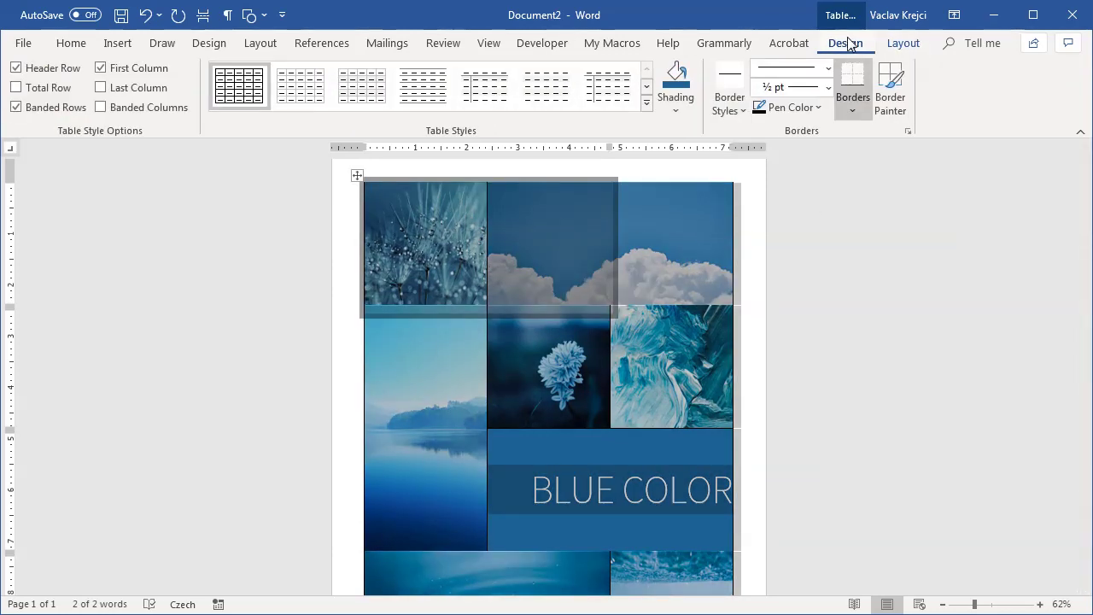
{"action": "left_click", "coordinate": [848, 113]}
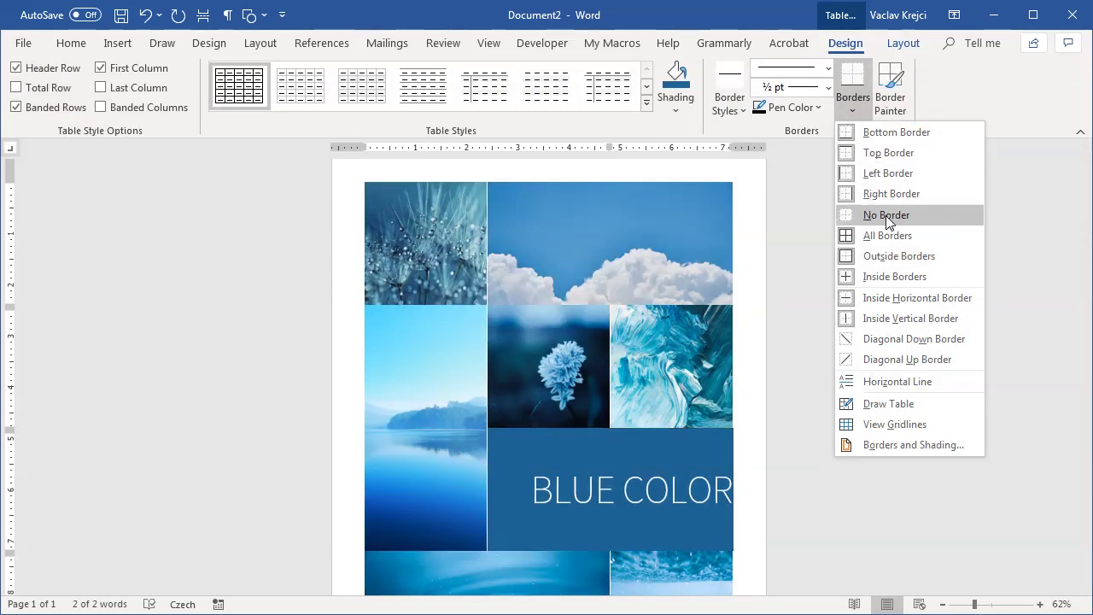
{"action": "left_click", "coordinate": [886, 218]}
{"action": "left_click", "coordinate": [754, 329]}
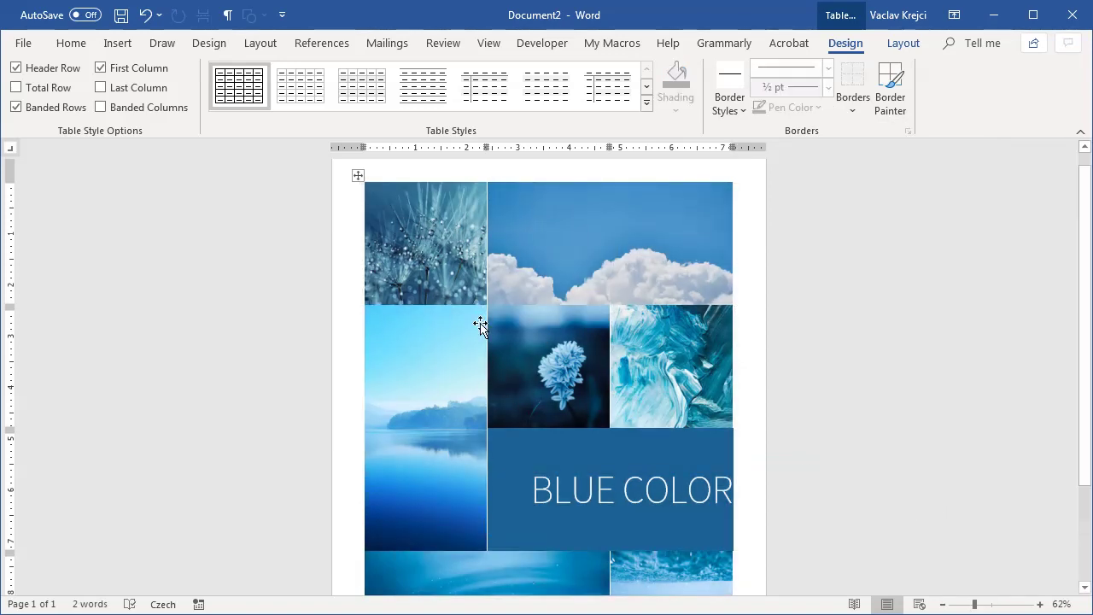
Check the dandelion, lake, flower, cloud and blue swirl photos one by one.
{"action": "left_click", "coordinate": [462, 242]}
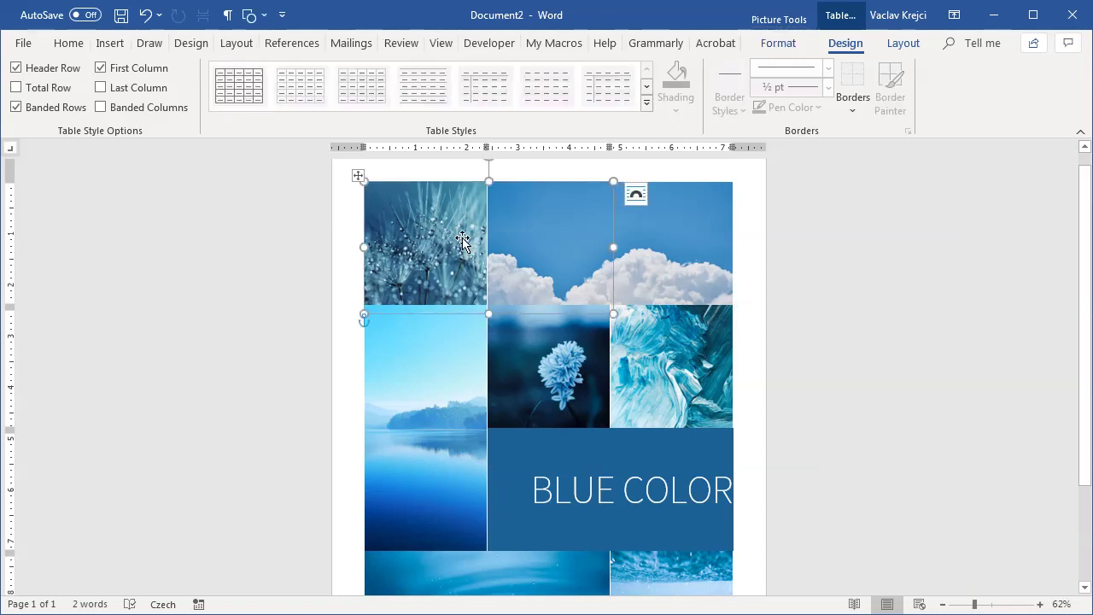
{"action": "left_click", "coordinate": [474, 408]}
{"action": "left_click", "coordinate": [572, 393]}
{"action": "left_click", "coordinate": [557, 251]}
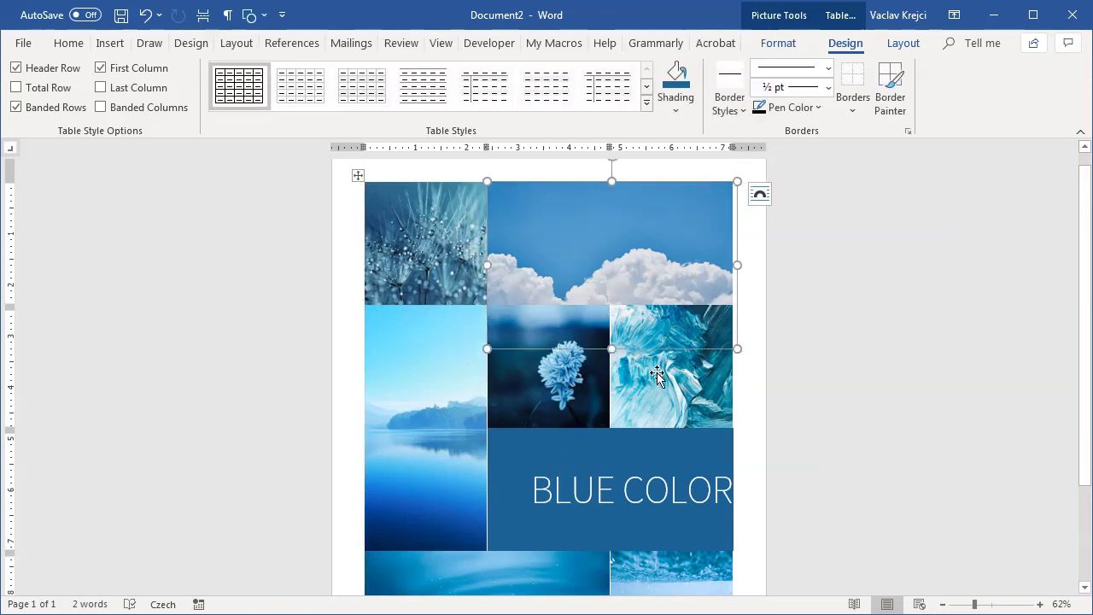
{"action": "left_click", "coordinate": [658, 370]}
{"action": "left_click", "coordinate": [745, 467]}
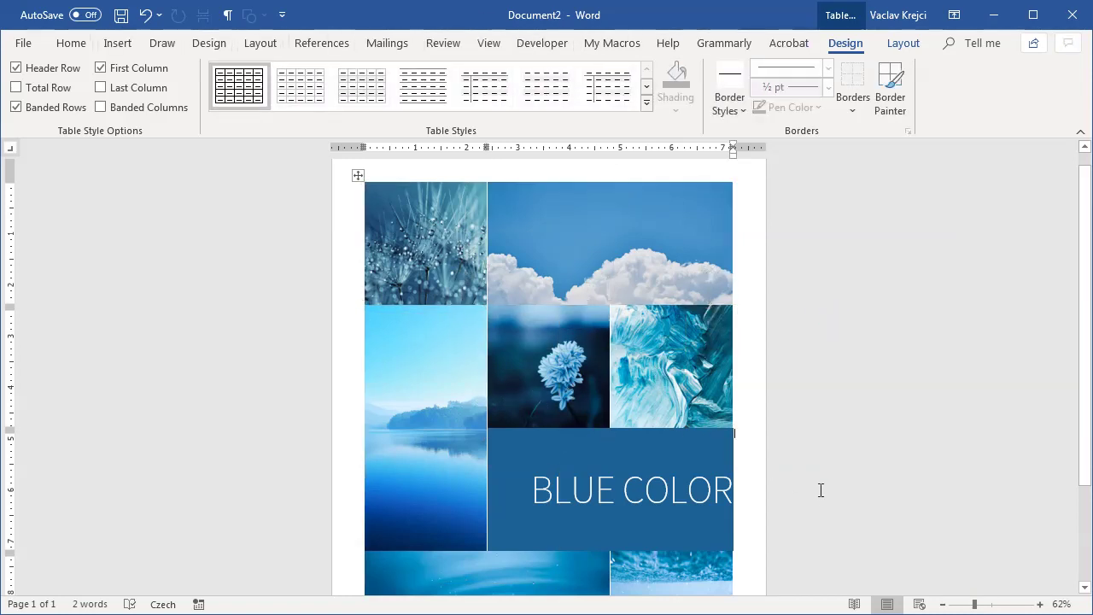
Zoom in to maximum to check the table's cell joins for gaps.
{"action": "left_click", "coordinate": [996, 604]}
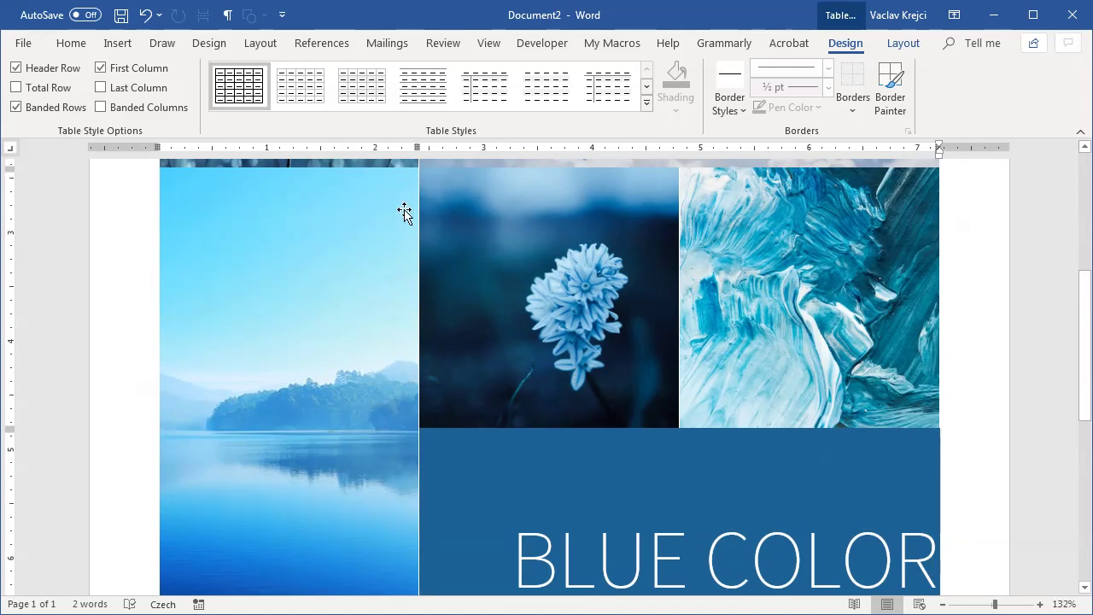
{"action": "left_click", "coordinate": [1016, 604]}
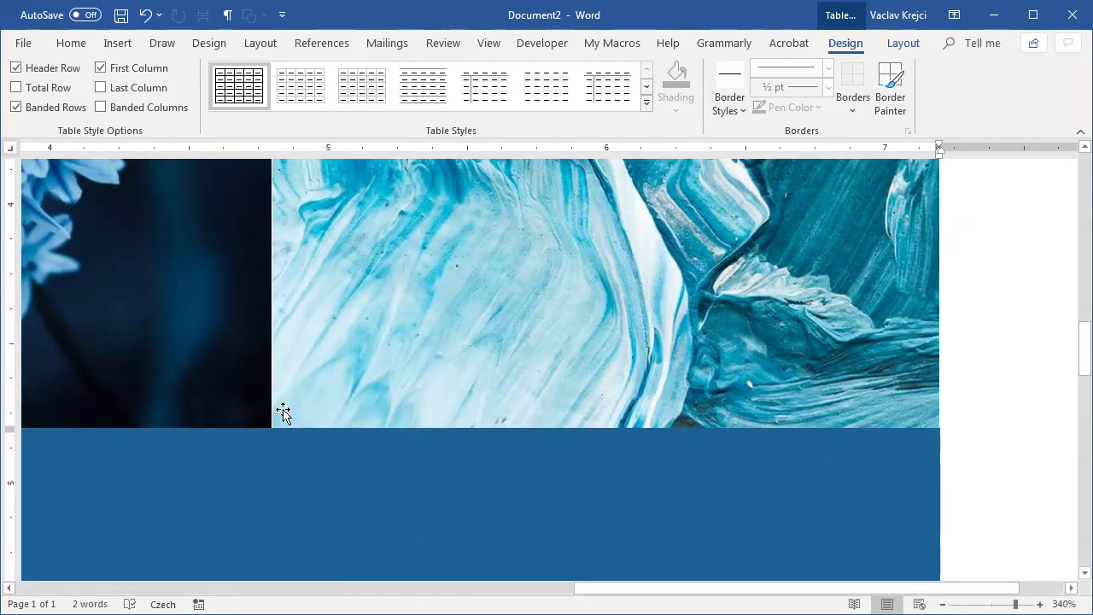
{"action": "left_click", "coordinate": [1024, 604]}
{"action": "left_click", "coordinate": [1027, 605]}
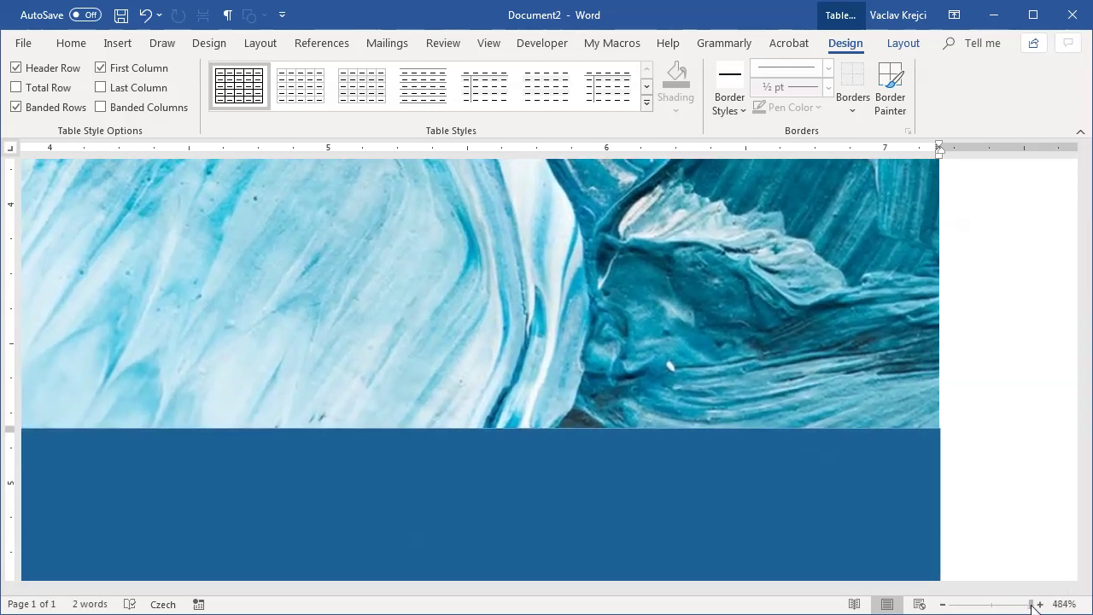
{"action": "left_click_drag", "start_coordinate": [720, 588], "coordinate": [376, 595]}
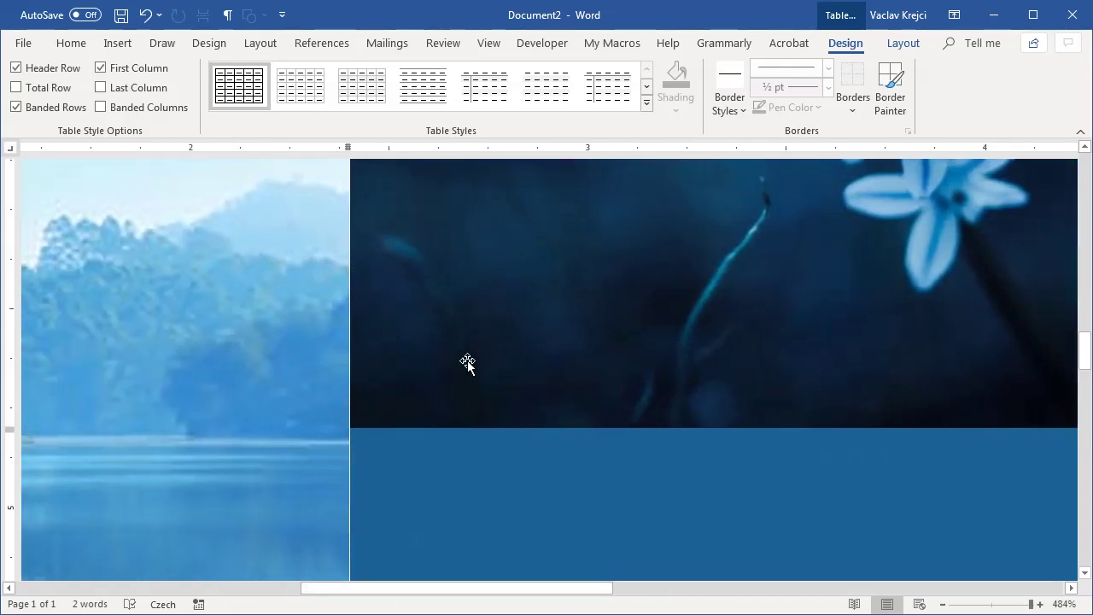
Zoom back out to about 48% so the whole collage page fits.
{"action": "left_click", "coordinate": [984, 604]}
{"action": "scroll", "coordinate": [857, 488], "scroll_direction": "down", "scroll_amount": 5}
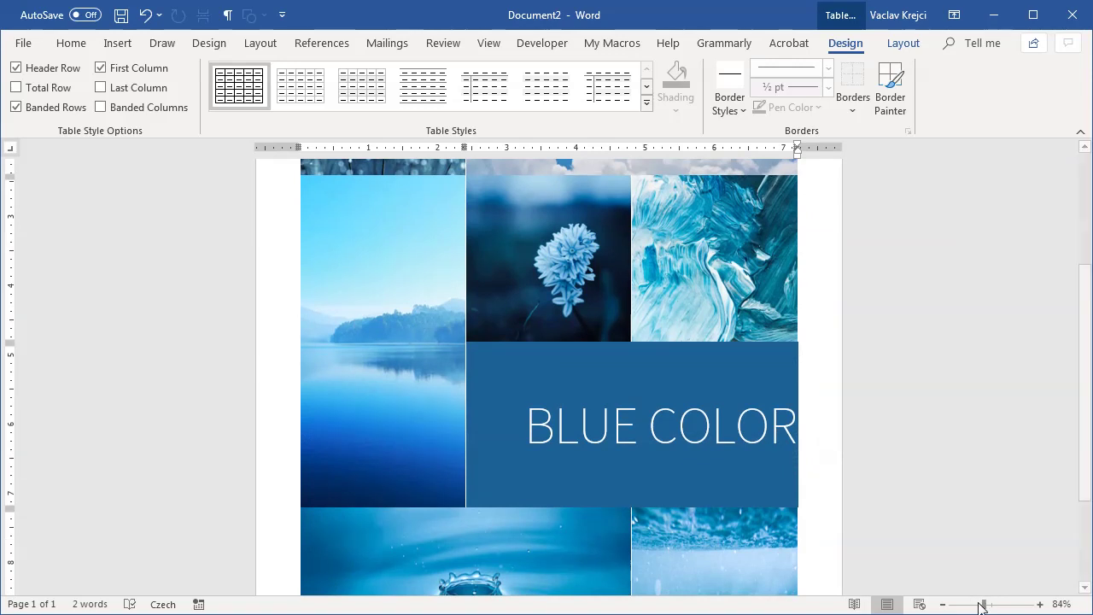
{"action": "left_click_drag", "start_coordinate": [982, 603], "coordinate": [977, 604]}
{"action": "scroll", "coordinate": [720, 327], "scroll_direction": "up", "scroll_amount": 1}
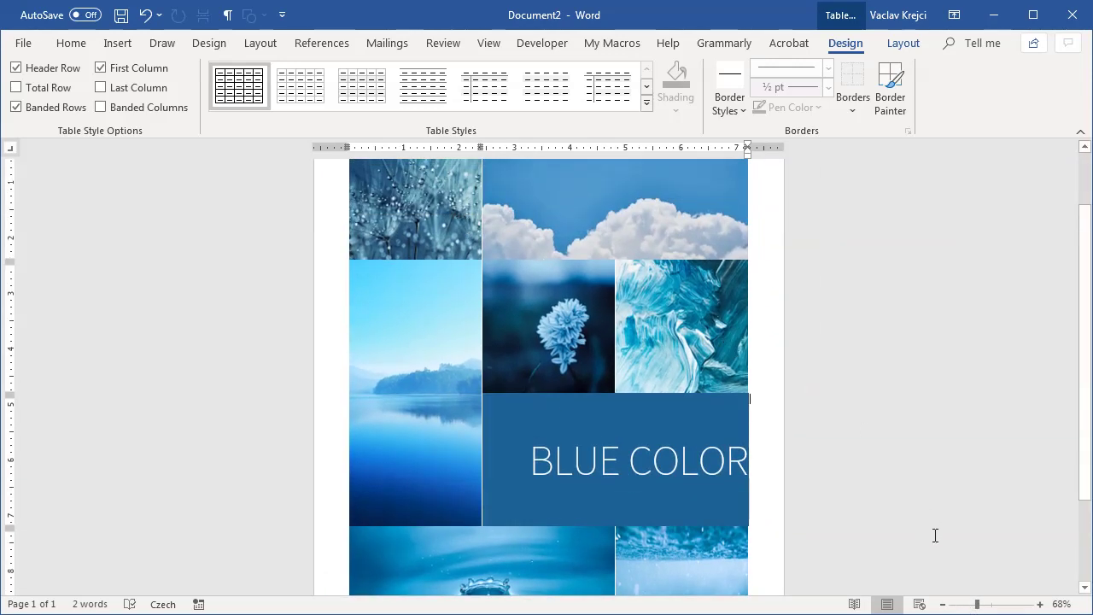
{"action": "scroll", "coordinate": [935, 535], "scroll_direction": "down", "scroll_amount": 2}
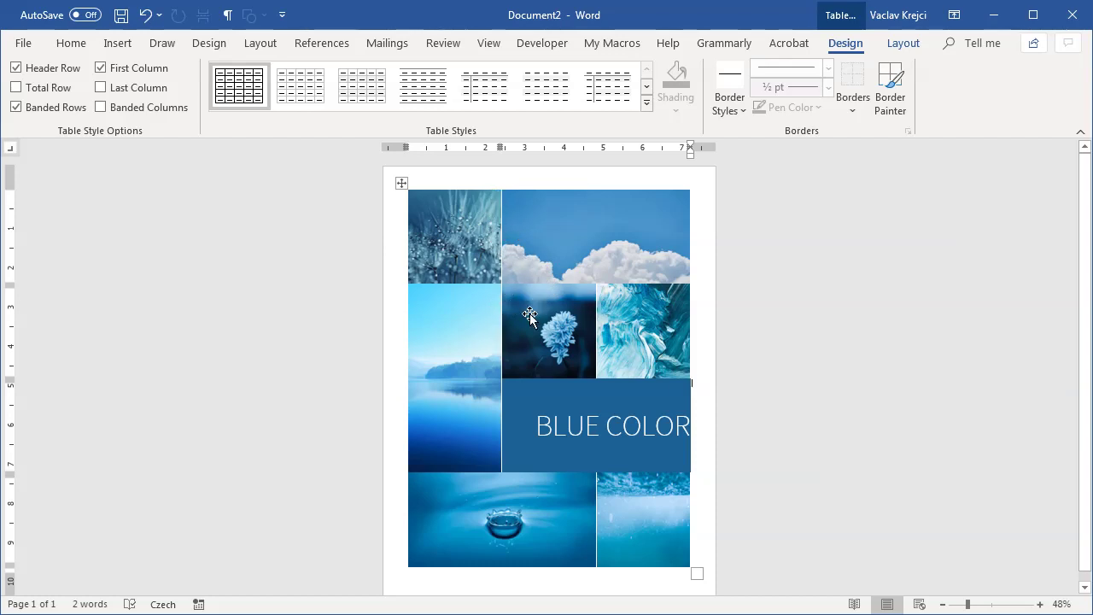
{"action": "left_click", "coordinate": [401, 183]}
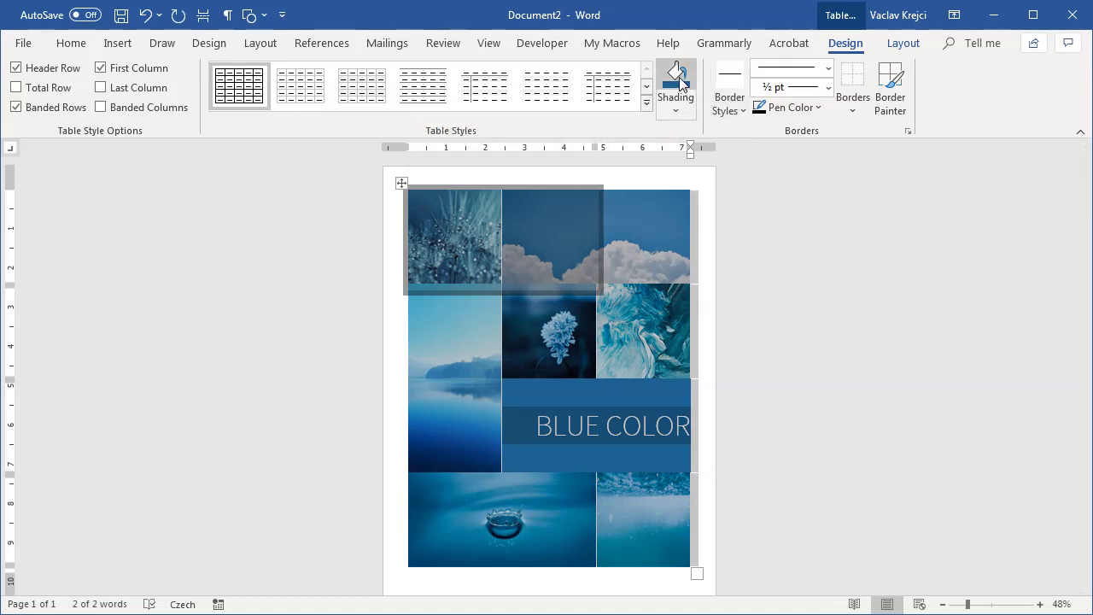
{"action": "left_click", "coordinate": [623, 388]}
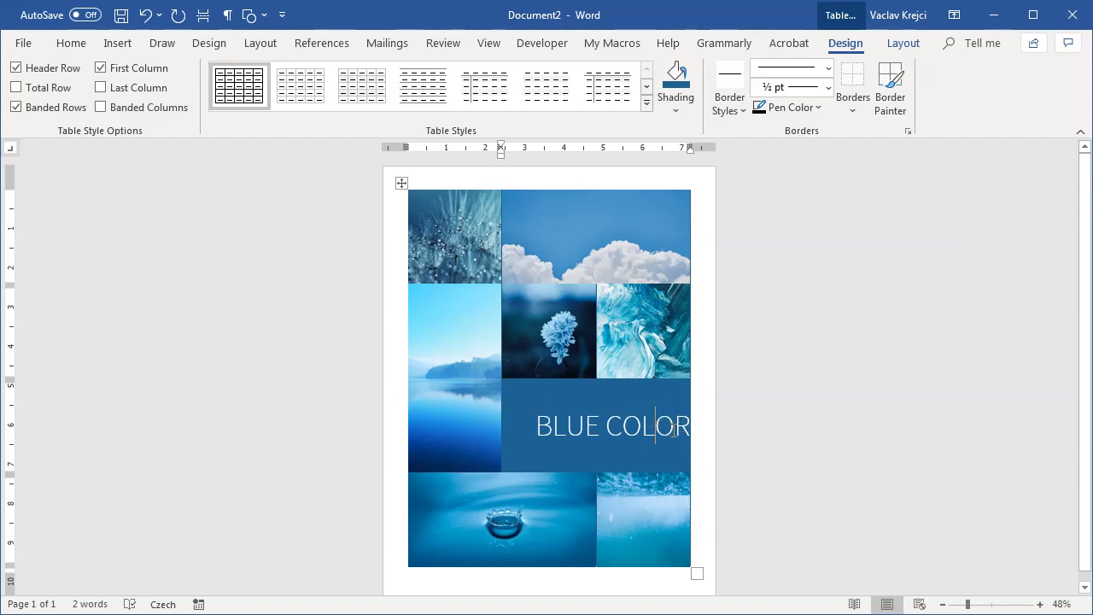
{"action": "left_click", "coordinate": [903, 43]}
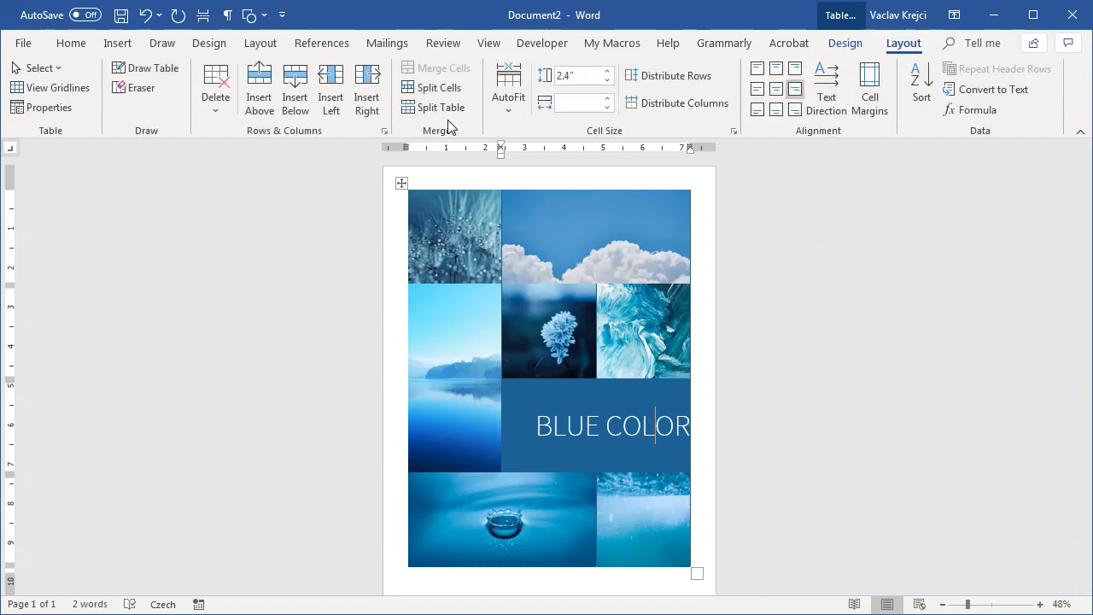
{"action": "left_click", "coordinate": [868, 100]}
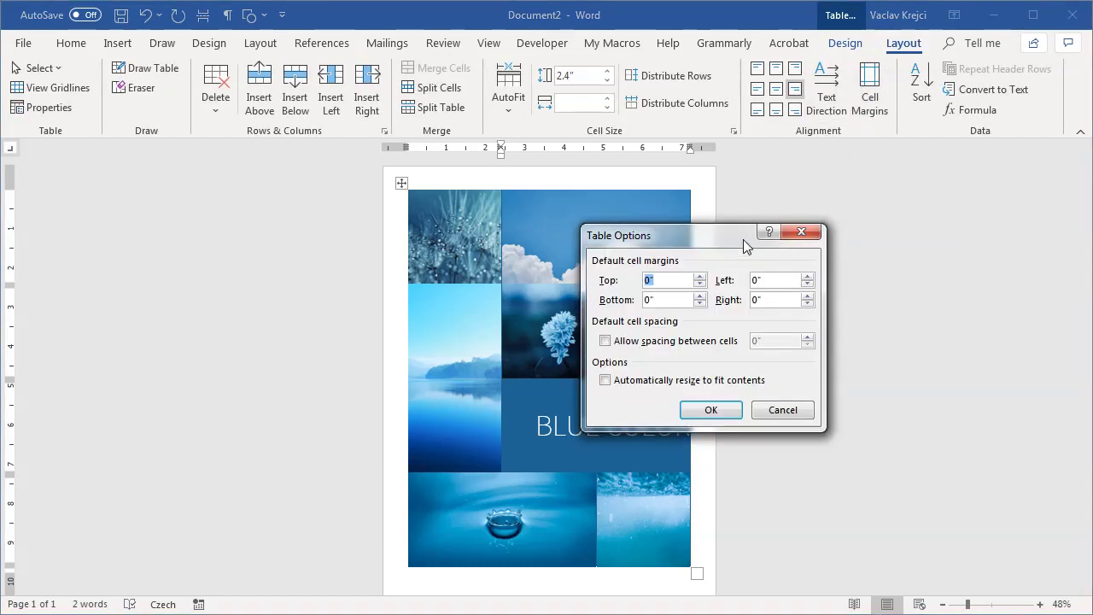
{"action": "left_click_drag", "start_coordinate": [744, 245], "coordinate": [755, 193]}
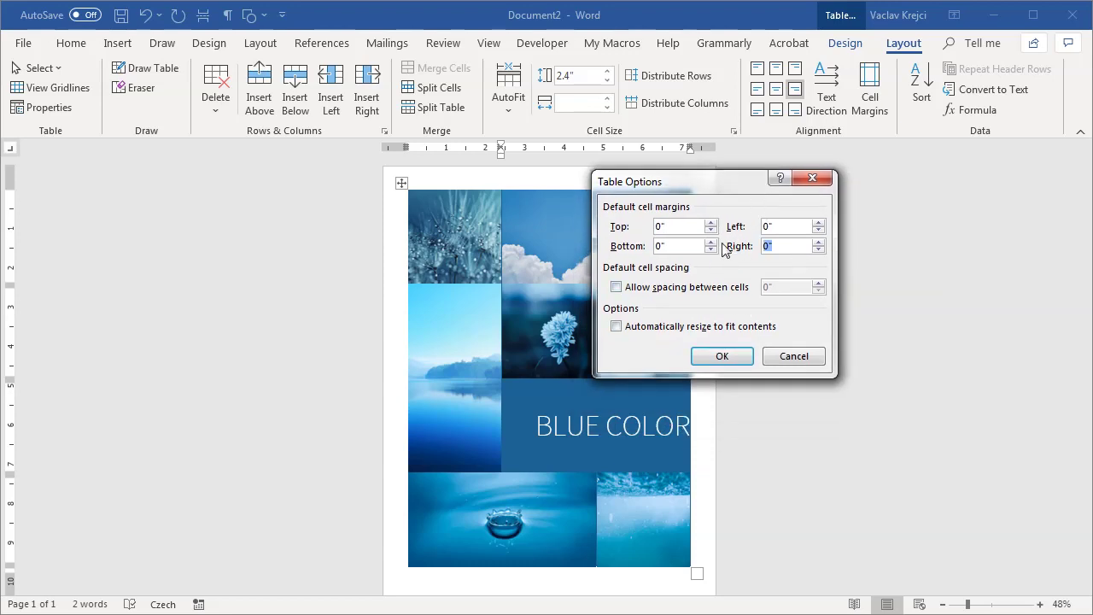
{"action": "type", "text": "0.2"}
{"action": "left_click", "coordinate": [732, 358]}
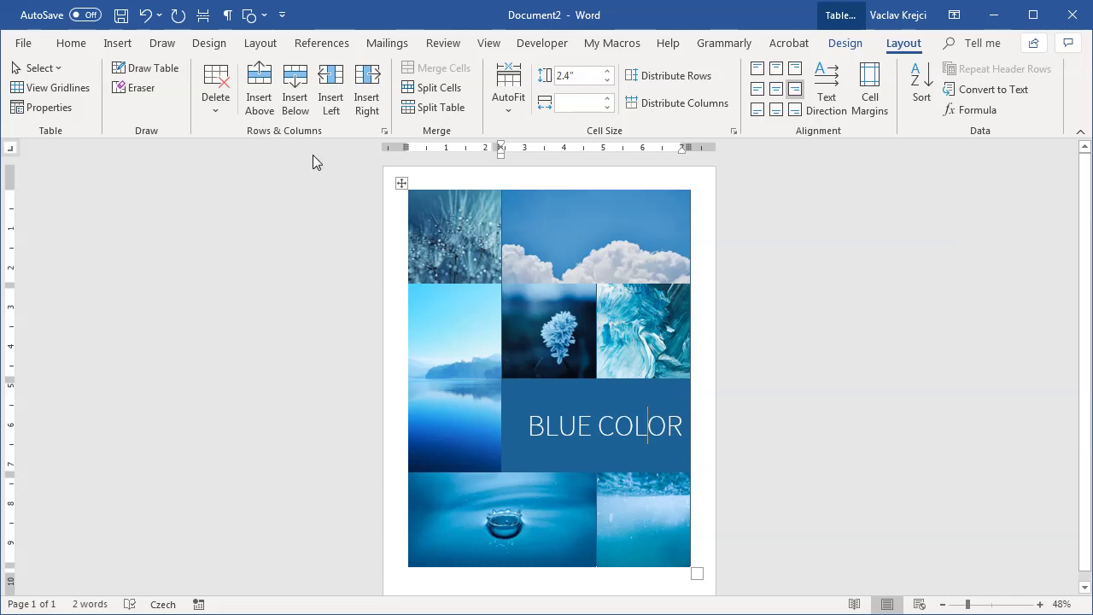
{"action": "left_click", "coordinate": [145, 15]}
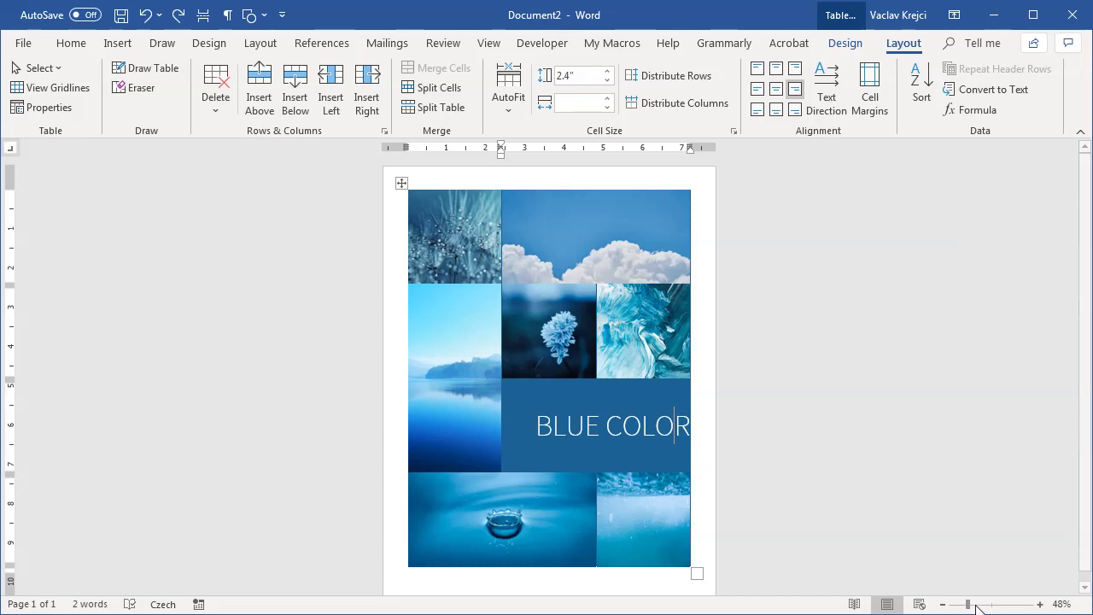
Zoom in and insert a narrow column along the photo table's right edge.
{"action": "left_click_drag", "start_coordinate": [968, 604], "coordinate": [989, 606]}
{"action": "scroll", "coordinate": [937, 488], "scroll_direction": "up", "scroll_amount": 3}
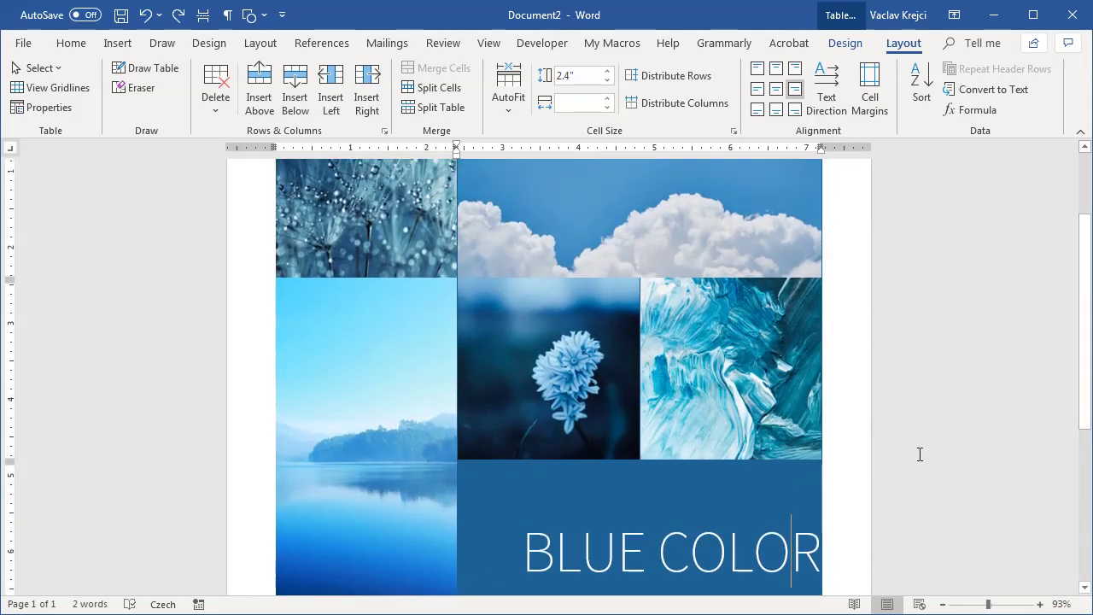
{"action": "scroll", "coordinate": [843, 551], "scroll_direction": "up", "scroll_amount": 1}
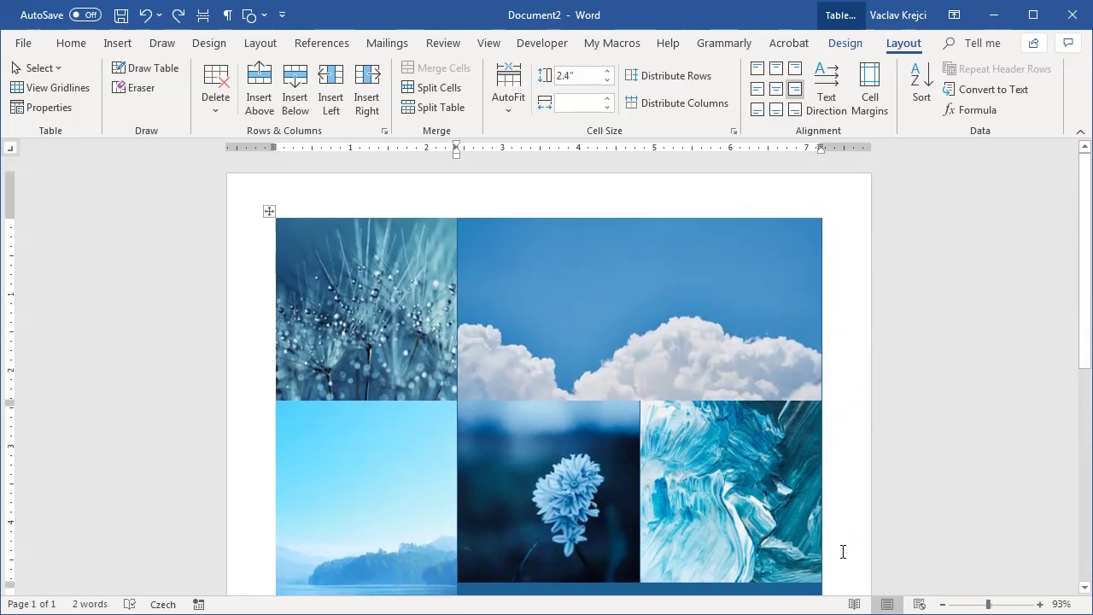
{"action": "scroll", "coordinate": [811, 589], "scroll_direction": "down", "scroll_amount": 3}
{"action": "scroll", "coordinate": [829, 182], "scroll_direction": "up", "scroll_amount": 3}
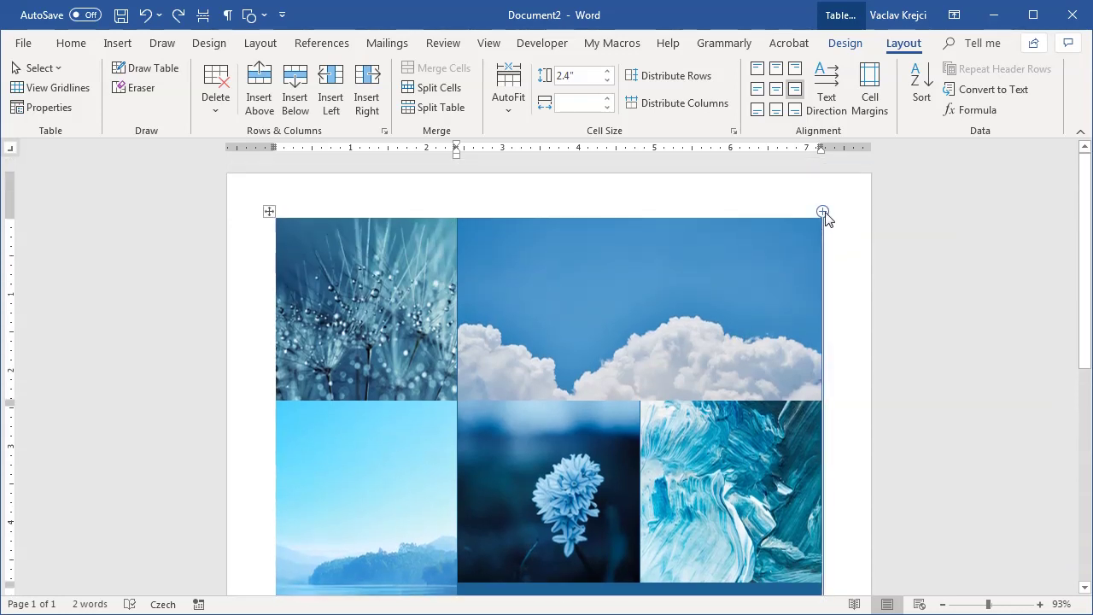
{"action": "left_click", "coordinate": [822, 211]}
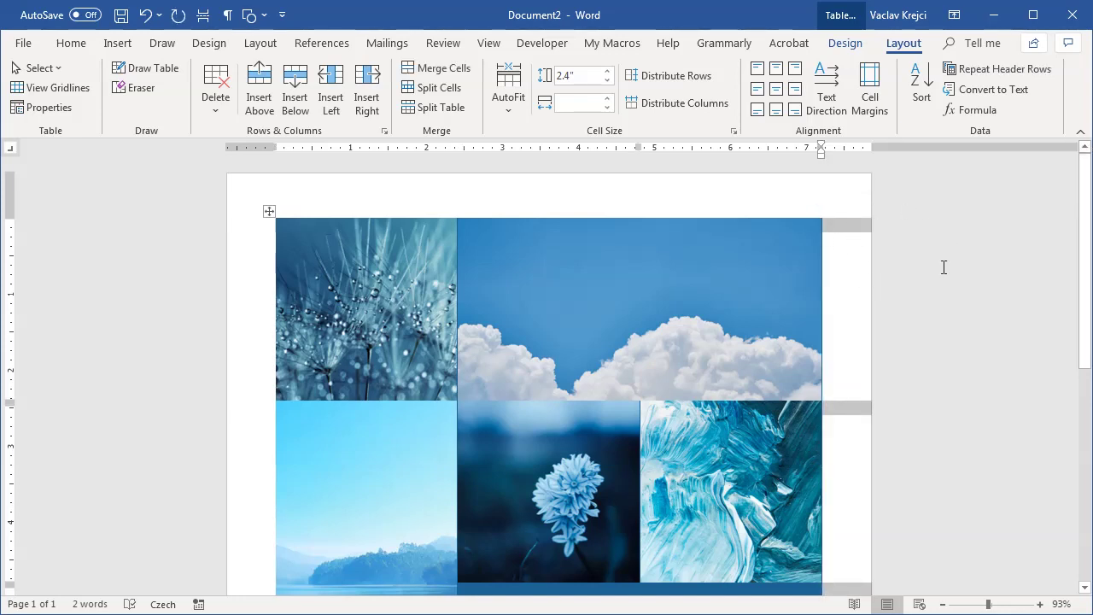
{"action": "scroll", "coordinate": [1020, 570], "scroll_direction": "down", "scroll_amount": 3, "text": "ctrl"}
{"action": "scroll", "coordinate": [945, 476], "scroll_direction": "down", "scroll_amount": 1}
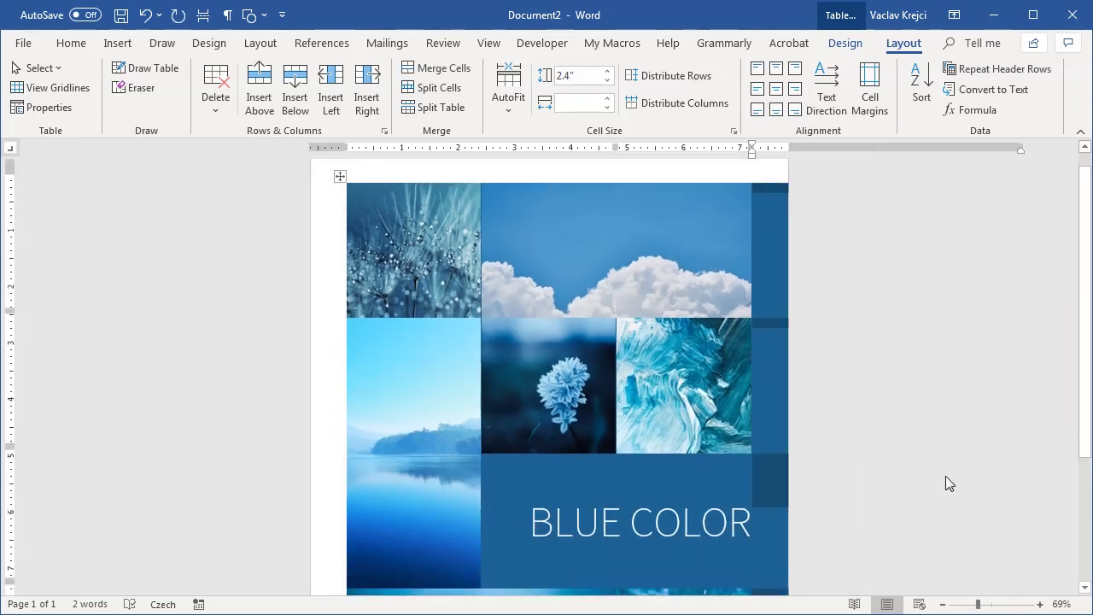
{"action": "scroll", "coordinate": [885, 466], "scroll_direction": "down", "scroll_amount": 1, "text": "ctrl"}
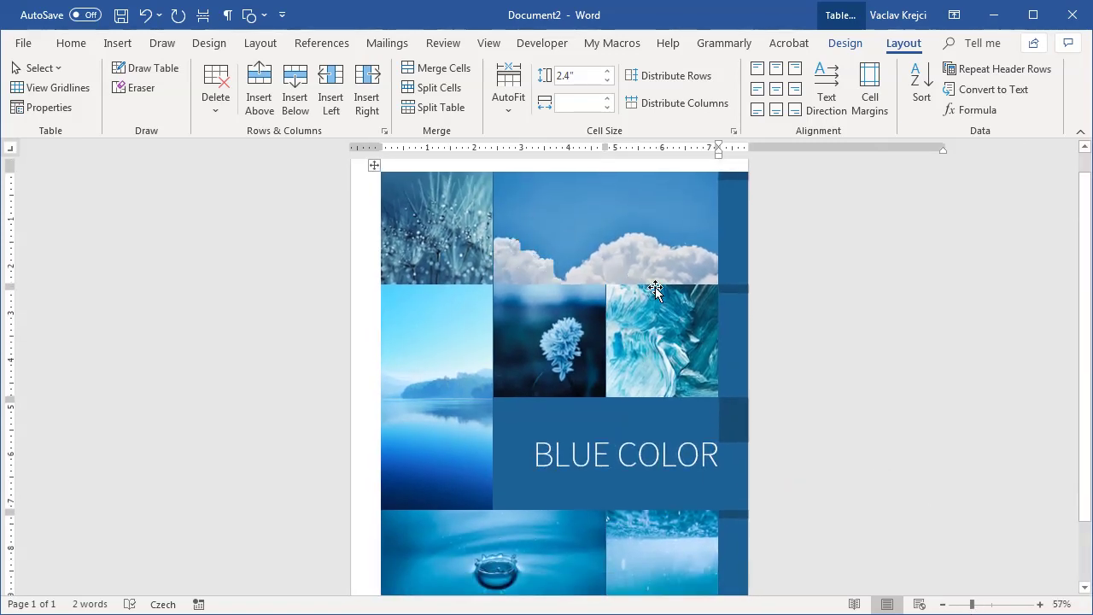
Set the new right column's cell shading to No Color.
{"action": "left_click", "coordinate": [731, 257]}
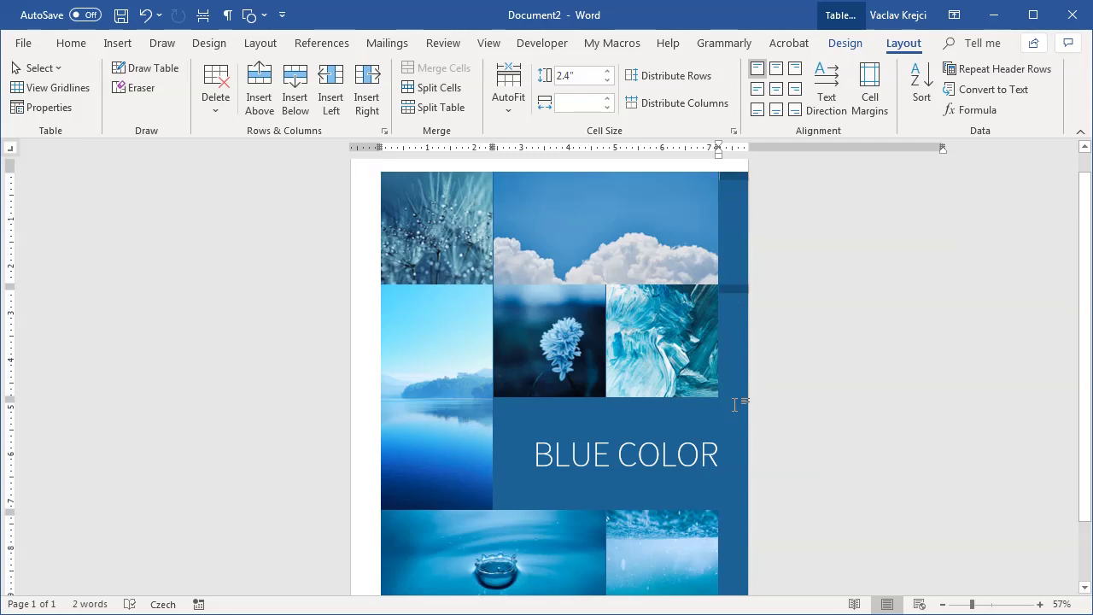
{"action": "left_click_drag", "start_coordinate": [734, 405], "coordinate": [753, 540]}
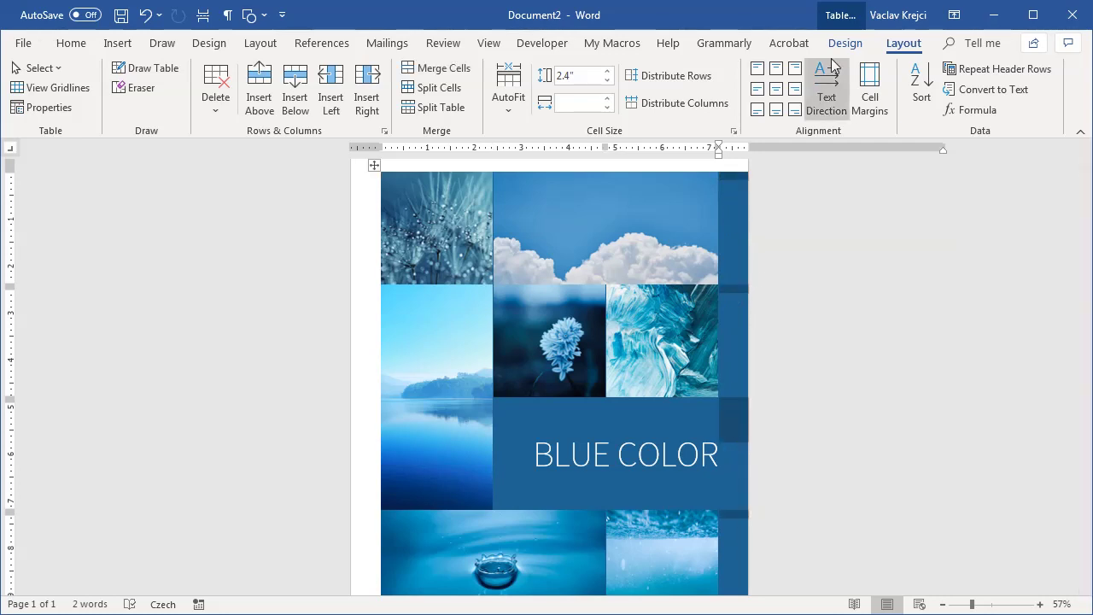
{"action": "left_click", "coordinate": [845, 43]}
{"action": "left_click", "coordinate": [681, 109]}
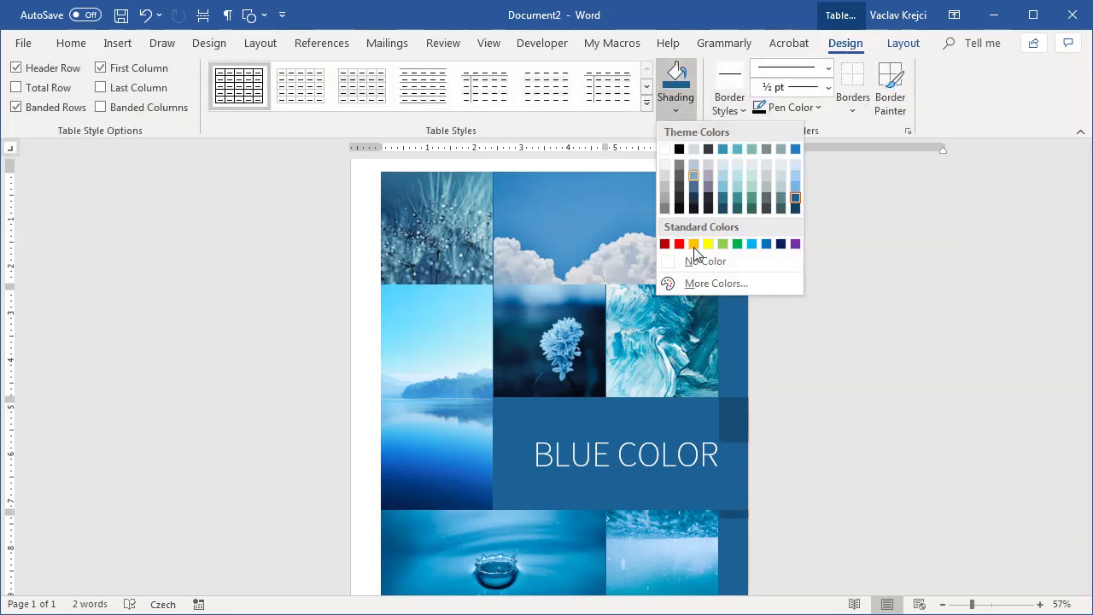
{"action": "left_click", "coordinate": [695, 260]}
Shade the BLUE COLOR row, including its narrow cell, Blue, Accent 6, Darker 25%.
{"action": "left_click_drag", "start_coordinate": [697, 414], "coordinate": [733, 424]}
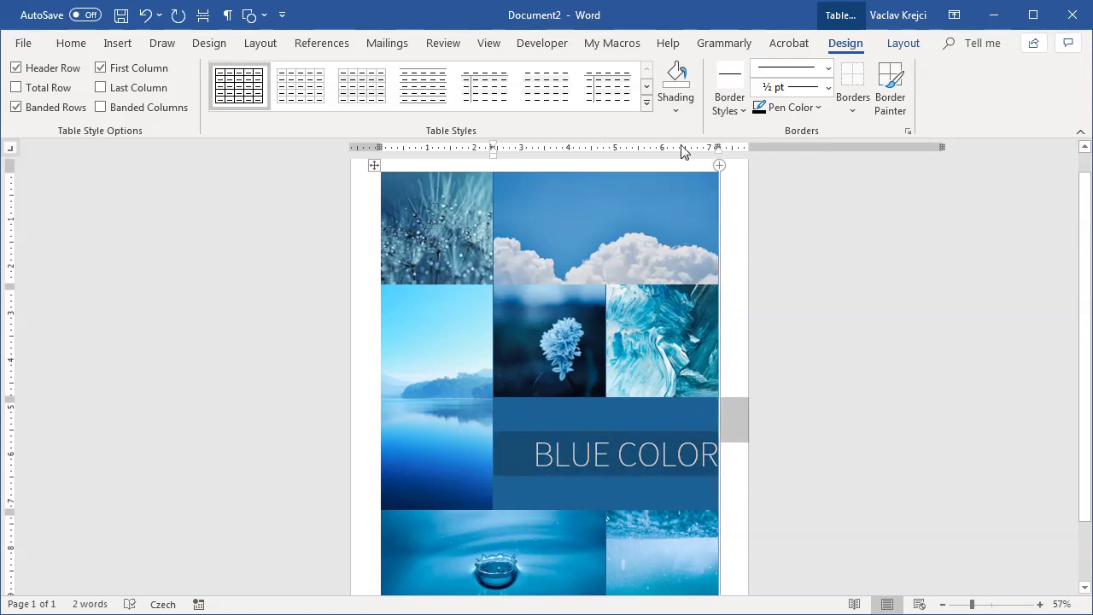
{"action": "left_click", "coordinate": [680, 109]}
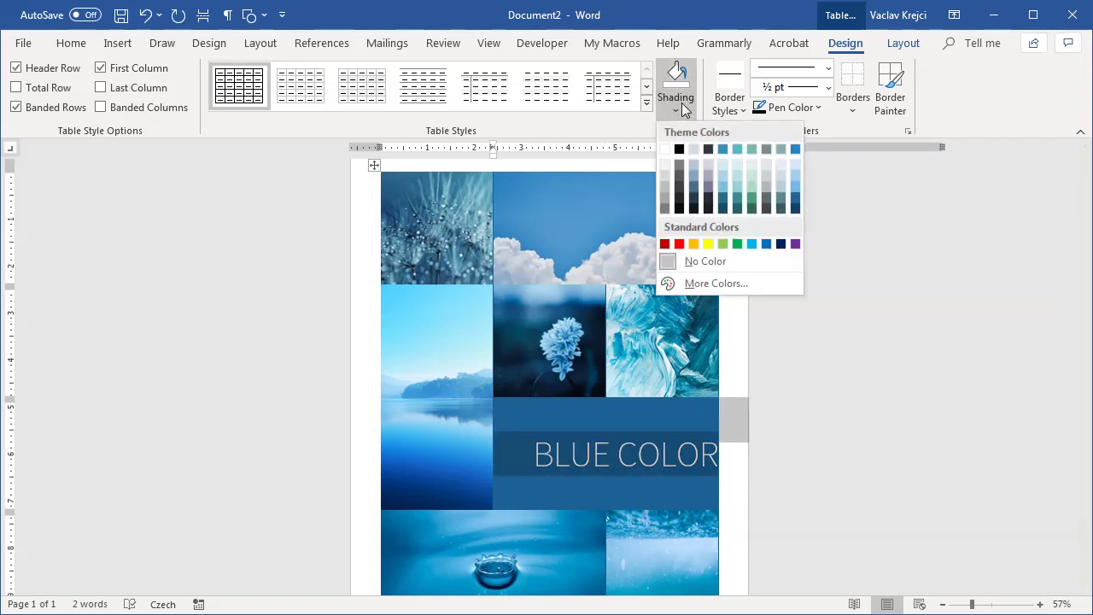
{"action": "left_click", "coordinate": [795, 202]}
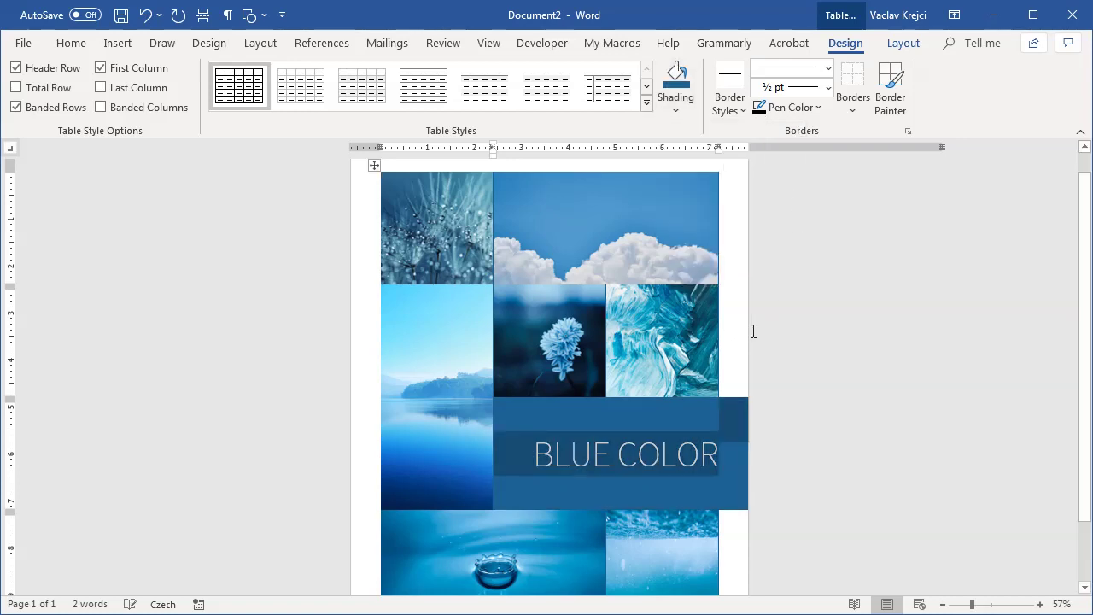
{"action": "left_click_drag", "start_coordinate": [971, 603], "coordinate": [965, 604]}
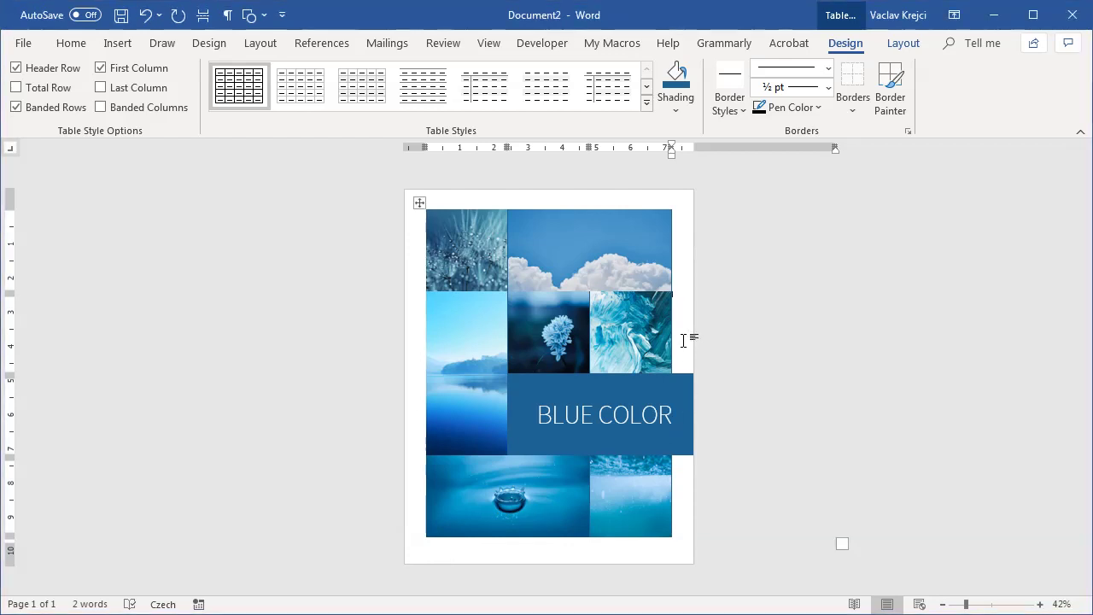
Set the page colour to the very dark Ice Blue navy shade.
{"action": "left_click", "coordinate": [211, 46]}
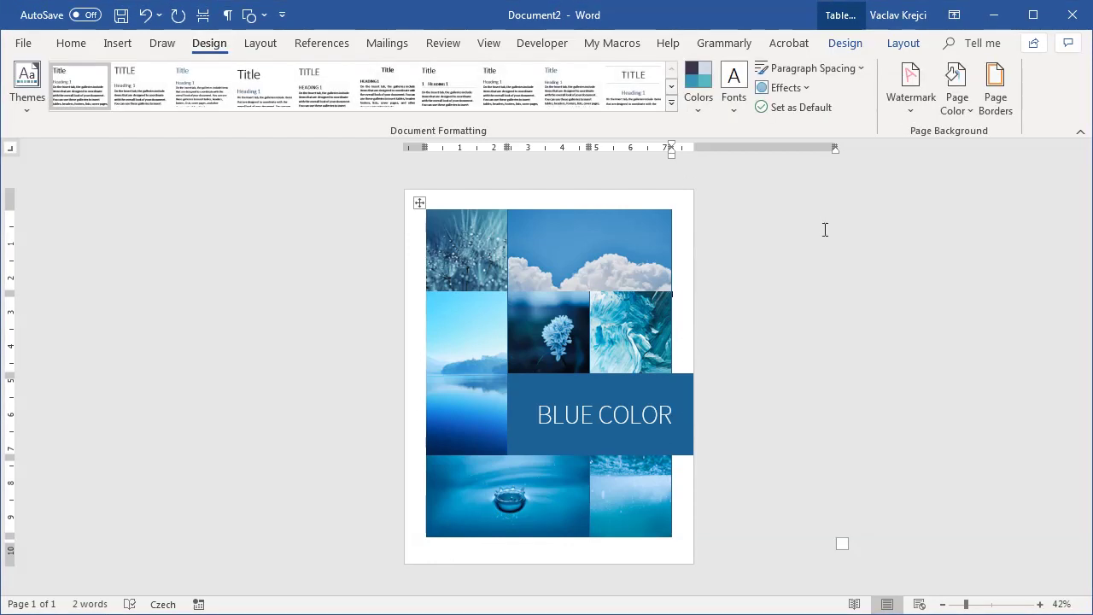
{"action": "left_click", "coordinate": [960, 108]}
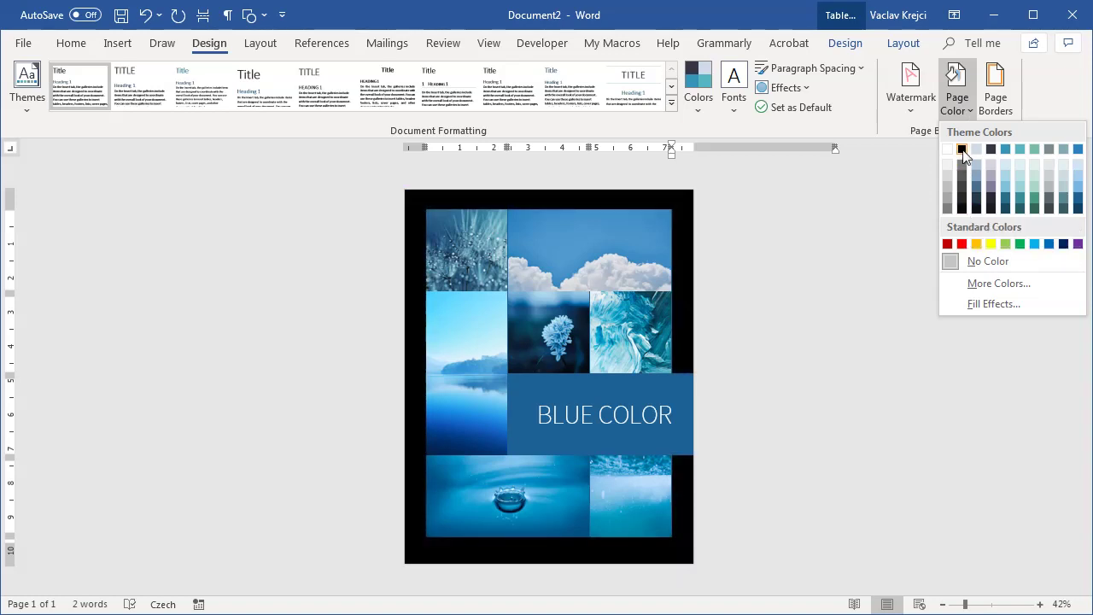
{"action": "left_click", "coordinate": [976, 208]}
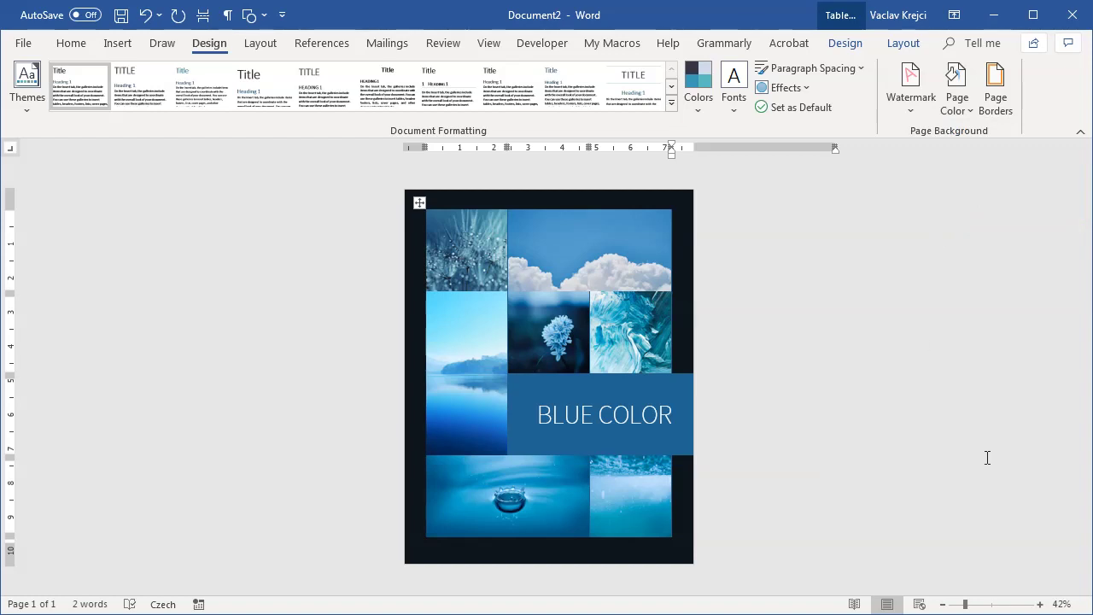
{"action": "left_click", "coordinate": [968, 604]}
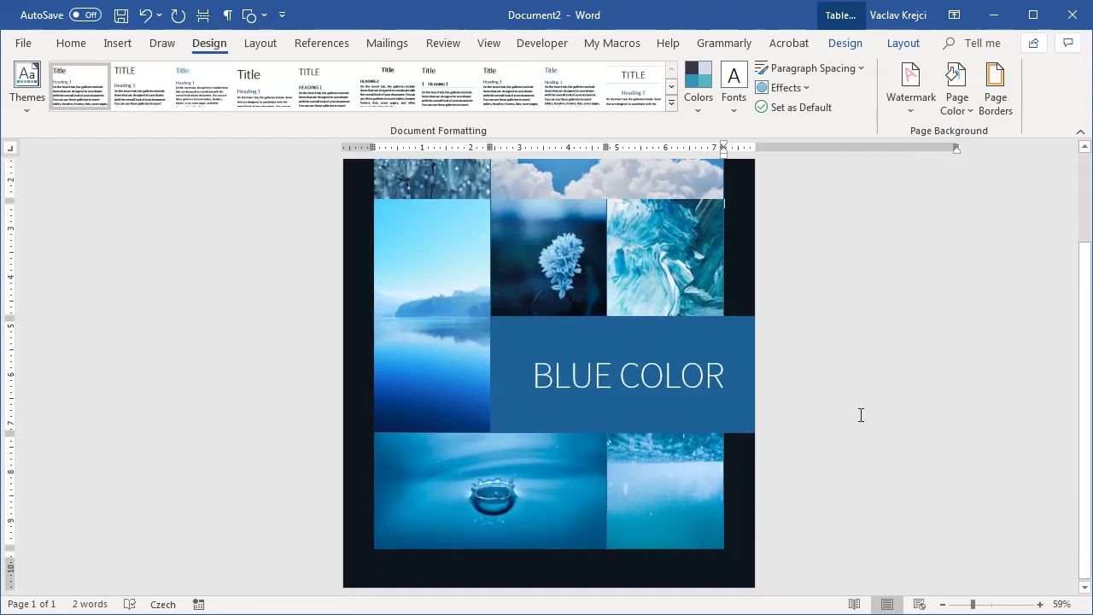
{"action": "scroll", "coordinate": [861, 419], "scroll_direction": "up", "scroll_amount": 3}
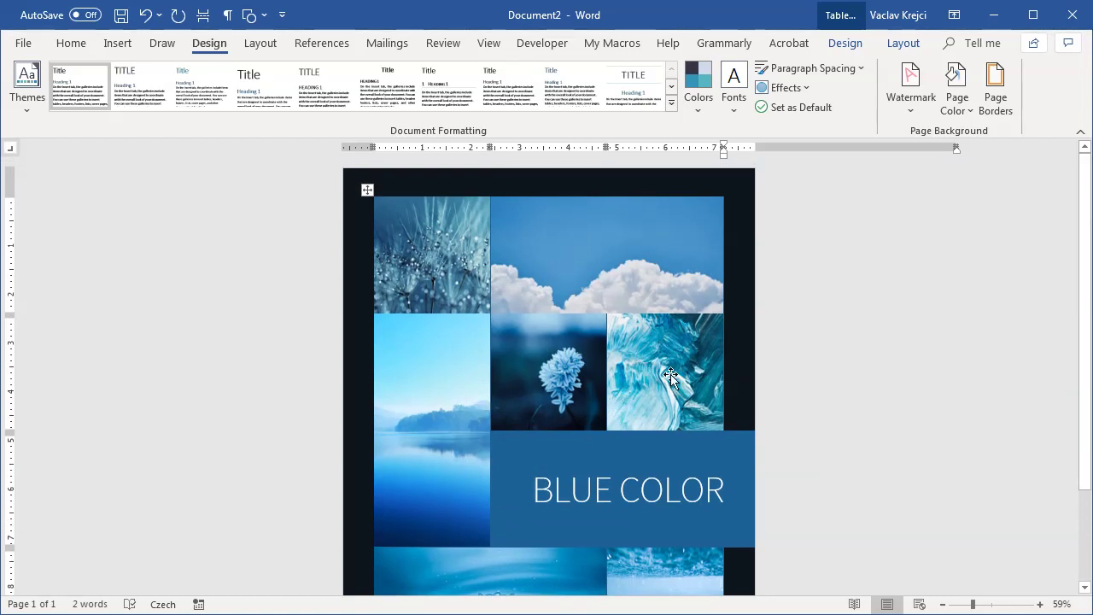
{"action": "scroll", "coordinate": [833, 402], "scroll_direction": "down", "scroll_amount": 2}
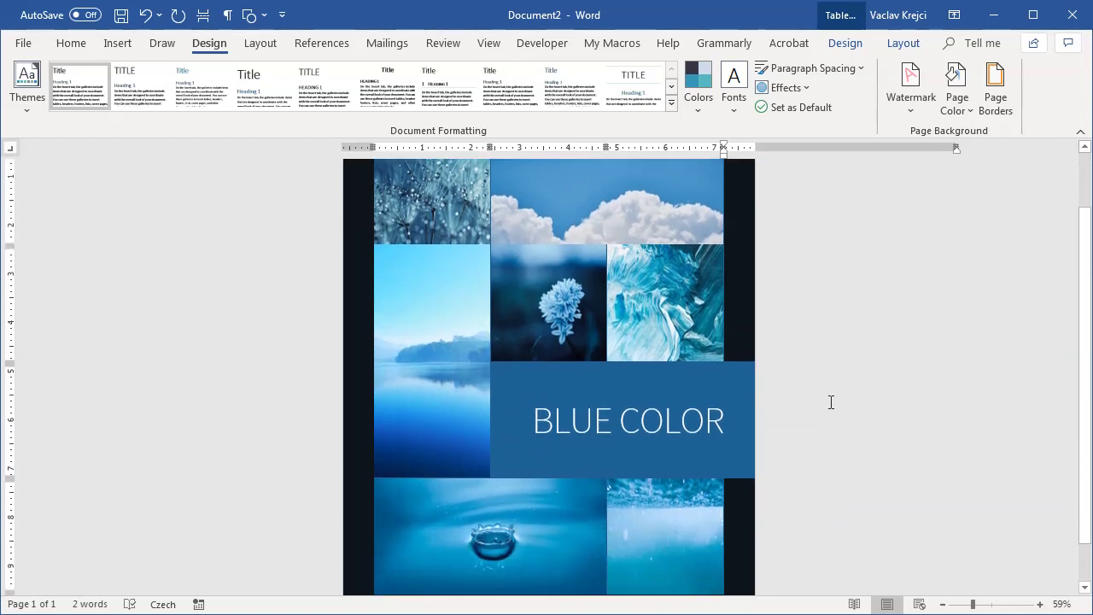
{"action": "scroll", "coordinate": [830, 402], "scroll_direction": "up", "scroll_amount": 2}
{"action": "scroll", "coordinate": [831, 403], "scroll_direction": "up", "scroll_amount": 1}
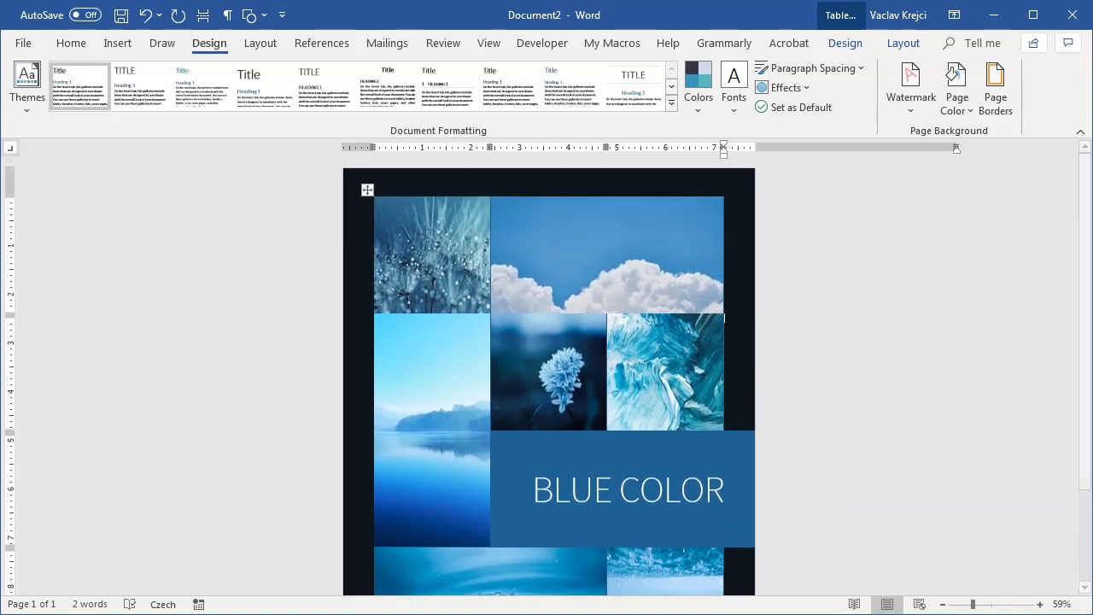
{"action": "left_click", "coordinate": [804, 367]}
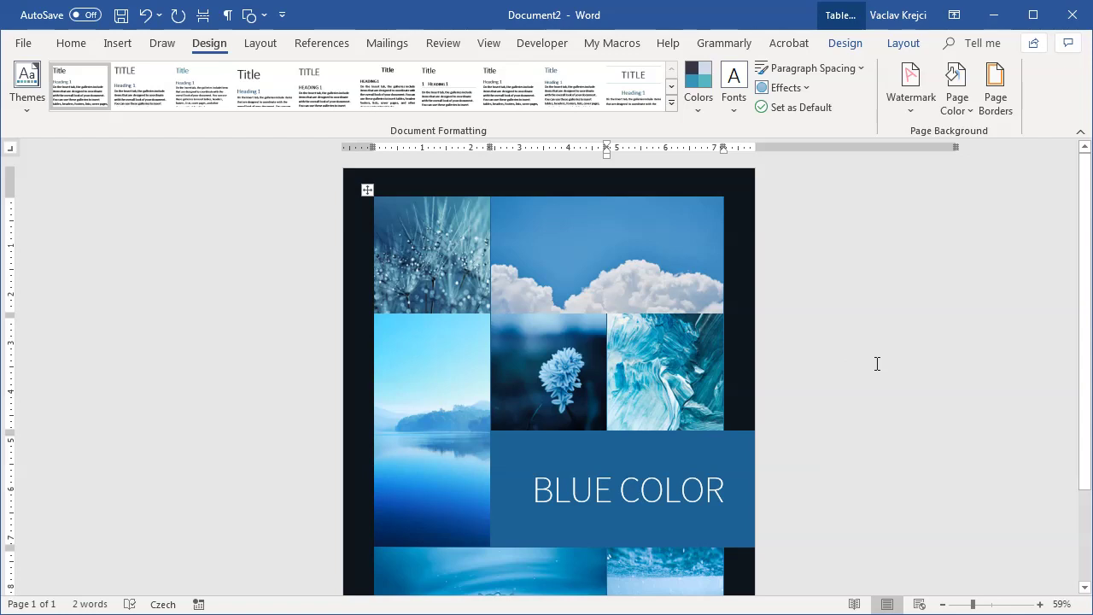
{"action": "scroll", "coordinate": [888, 389], "scroll_direction": "down", "scroll_amount": 3}
{"action": "scroll", "coordinate": [890, 404], "scroll_direction": "up", "scroll_amount": 3}
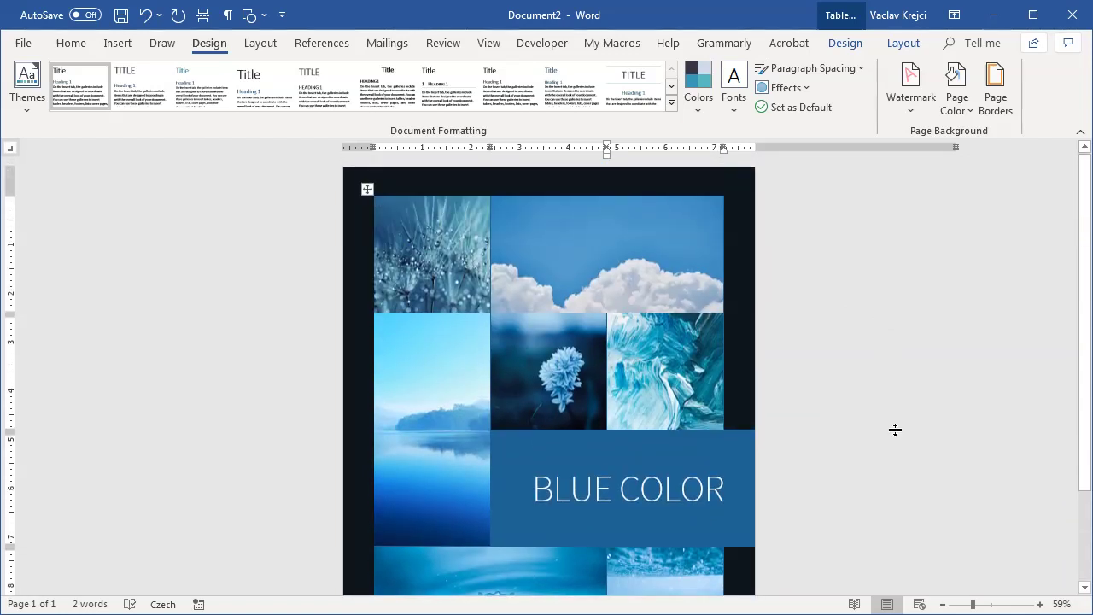